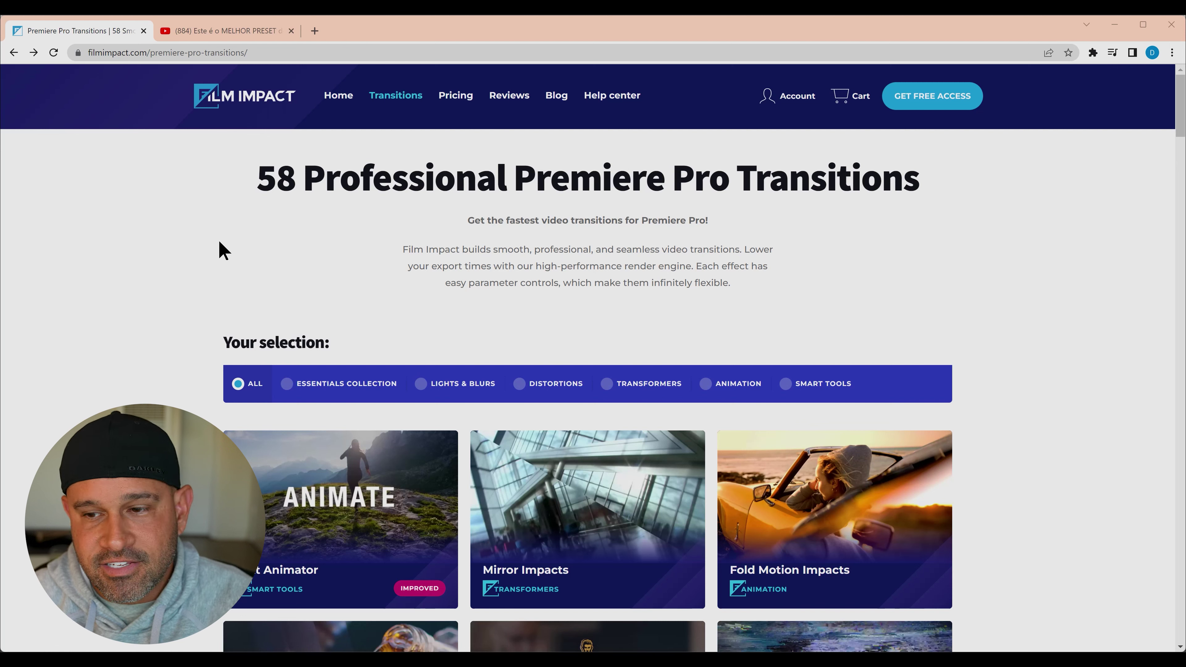
- Switch Chrome to the YouTube video about free Premiere Pro transition presets
click(229, 30)
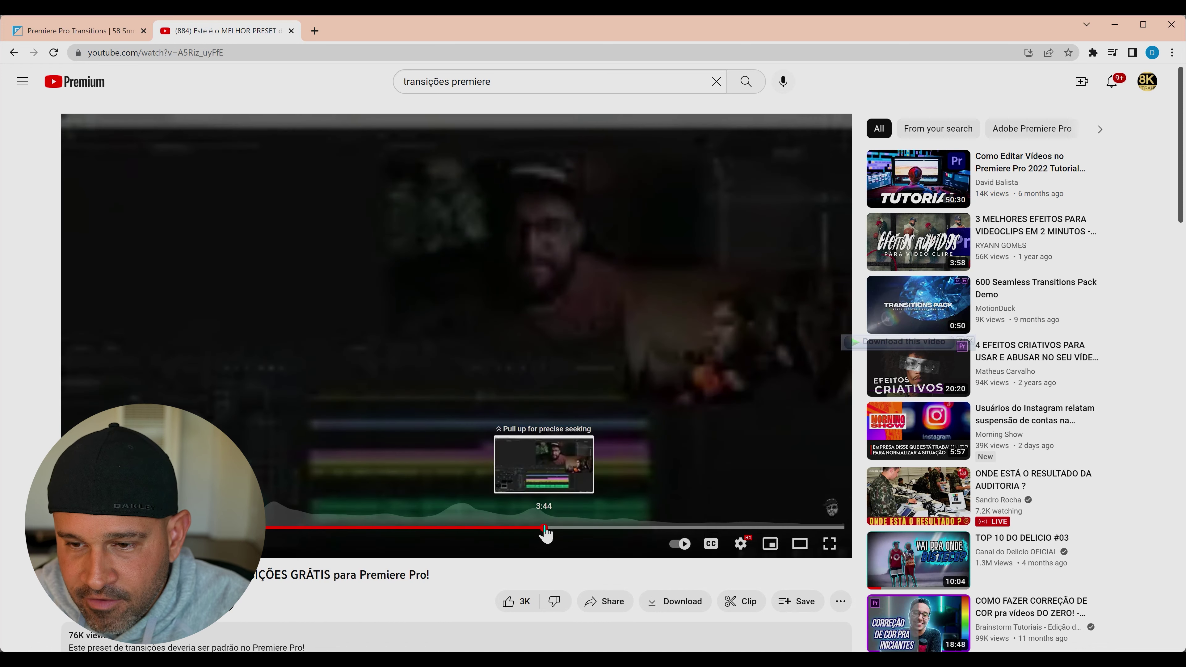
- Skip ahead in the transition presets tutorial and play it from that point
drag(555, 528, 563, 528)
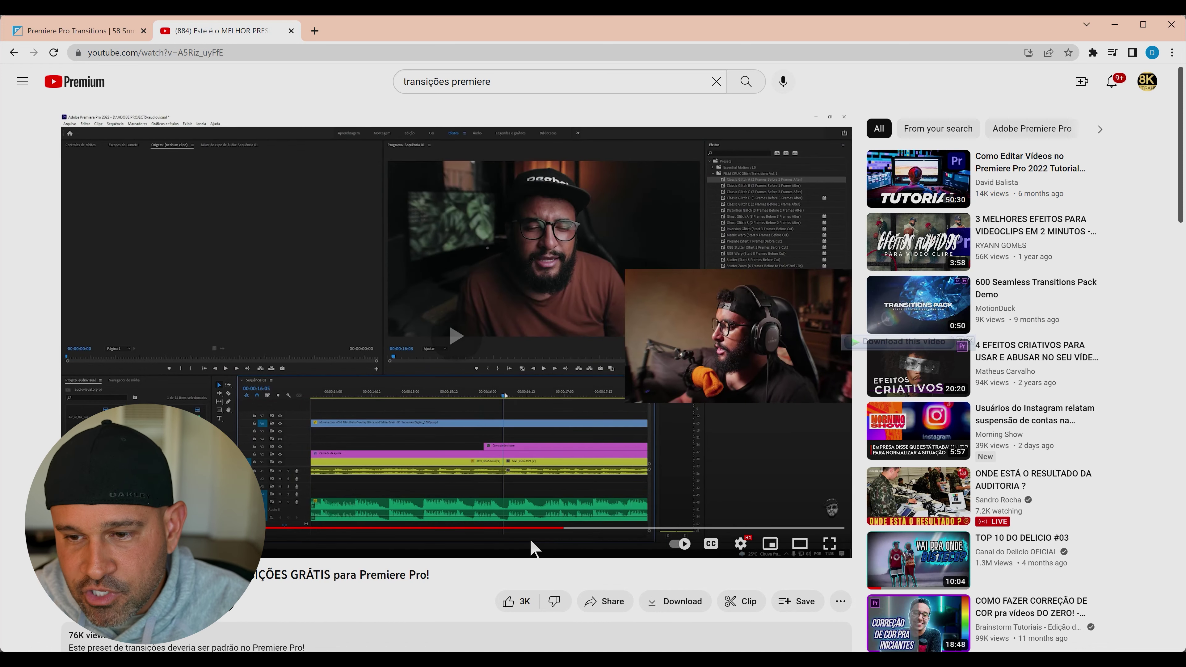
key(space)
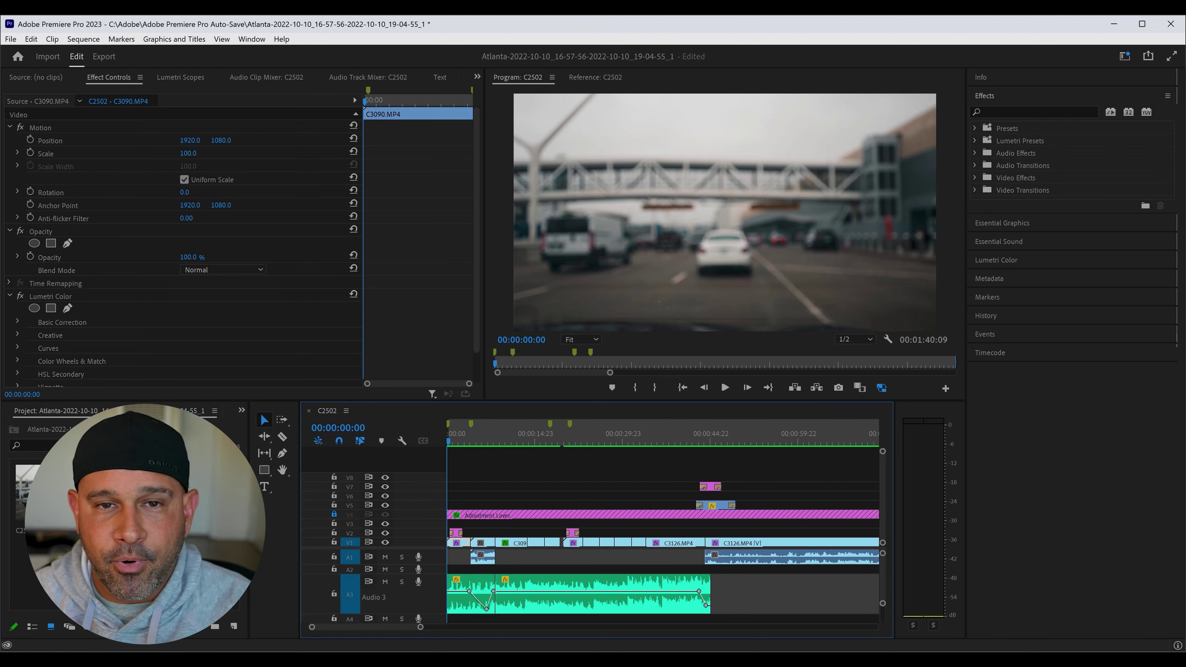
- Play the Atlanta sequence from the start and stop at 00:00:09:05
key(space)
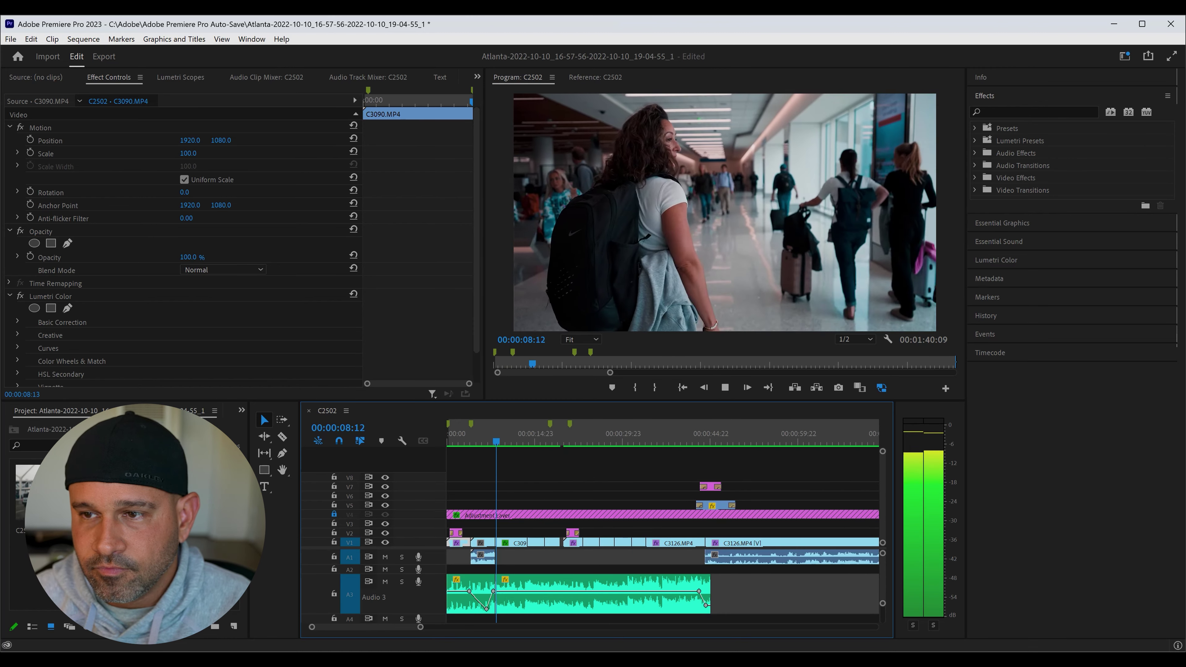
key(space)
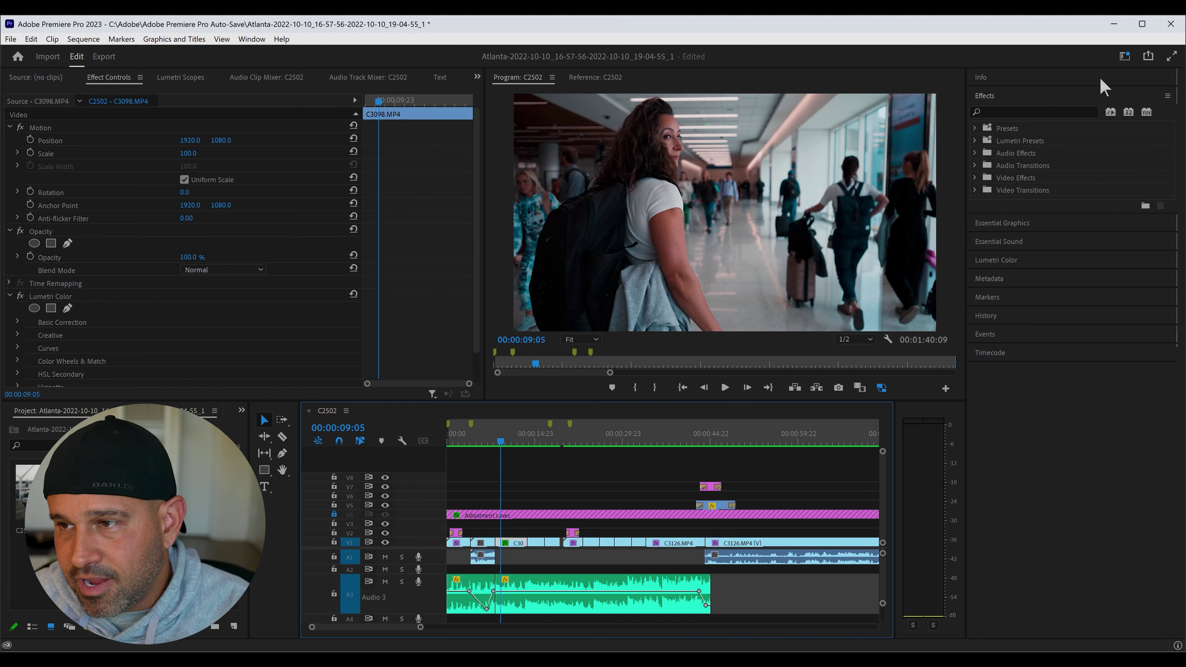
click(1063, 111)
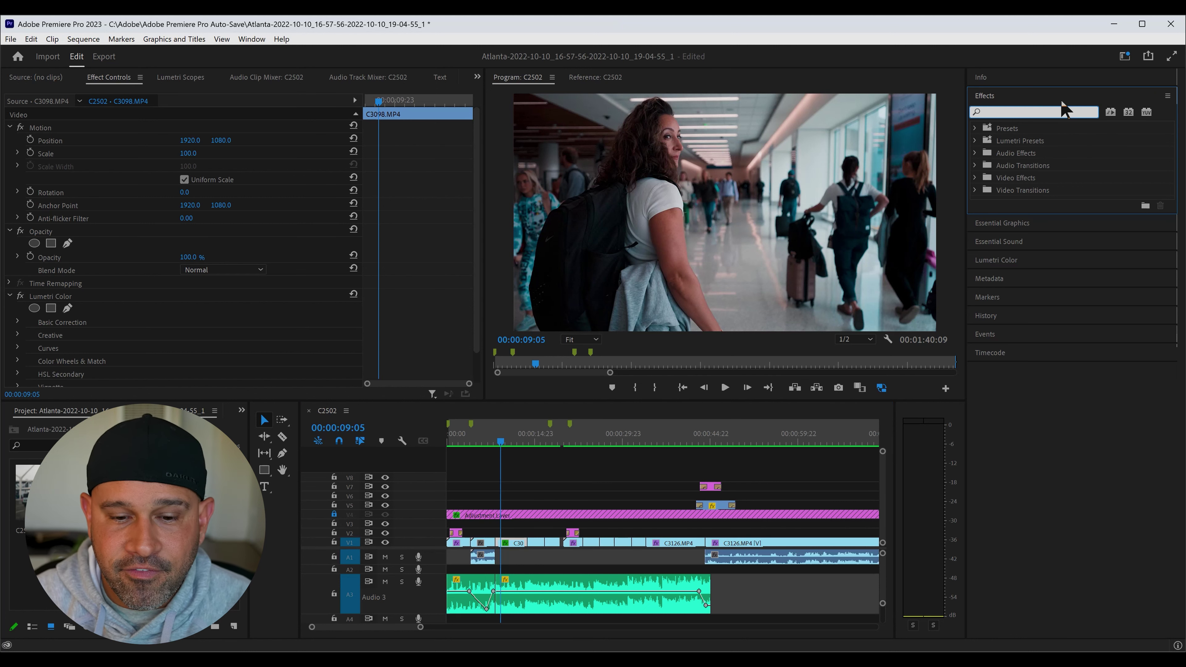
- Filter Effects to 'film impact', browse the Film Impact transitions, and return the playhead to 0
text(film)
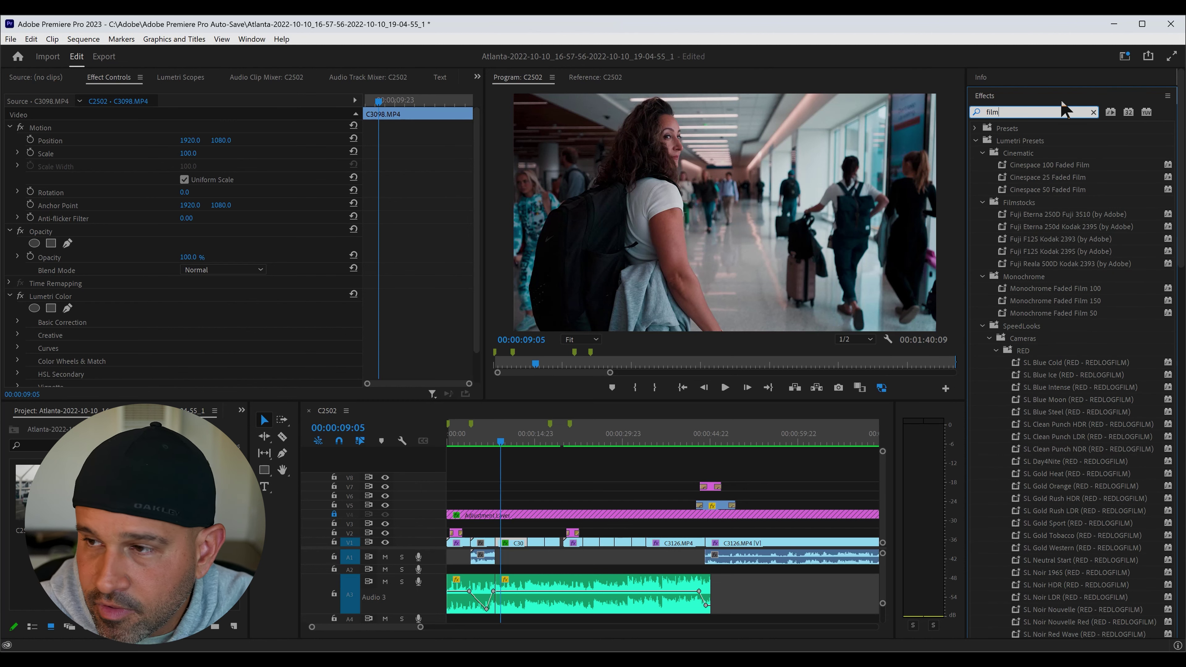
text( impact)
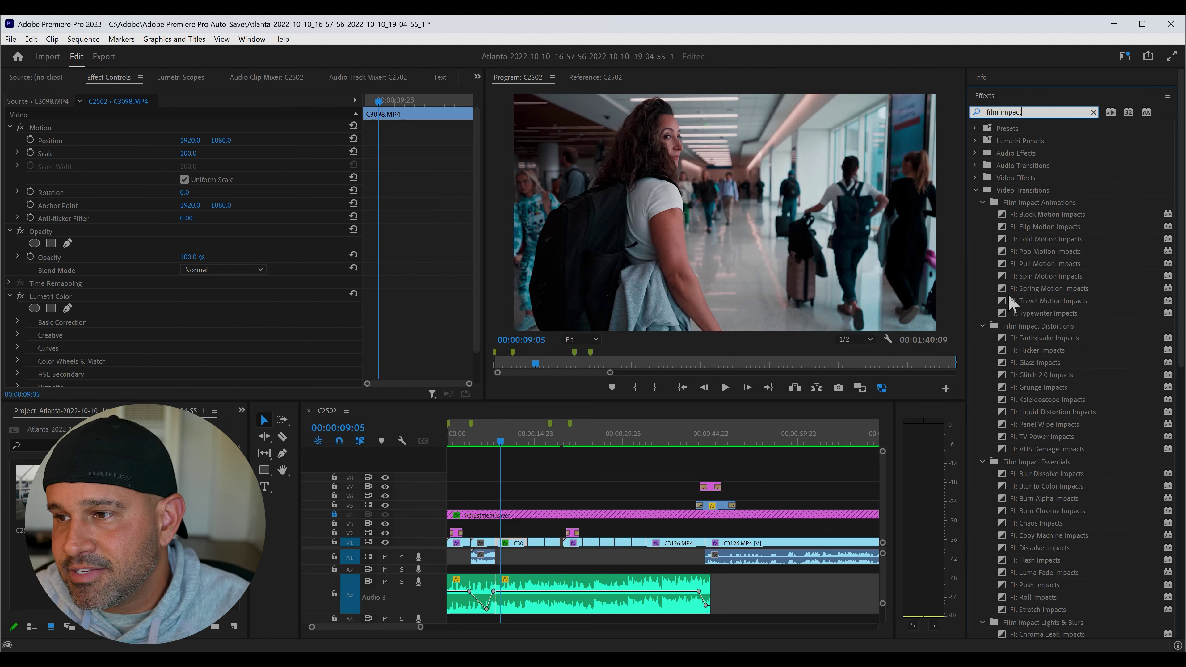
scroll(1042, 261, down, 2)
scroll(1046, 281, down, 2)
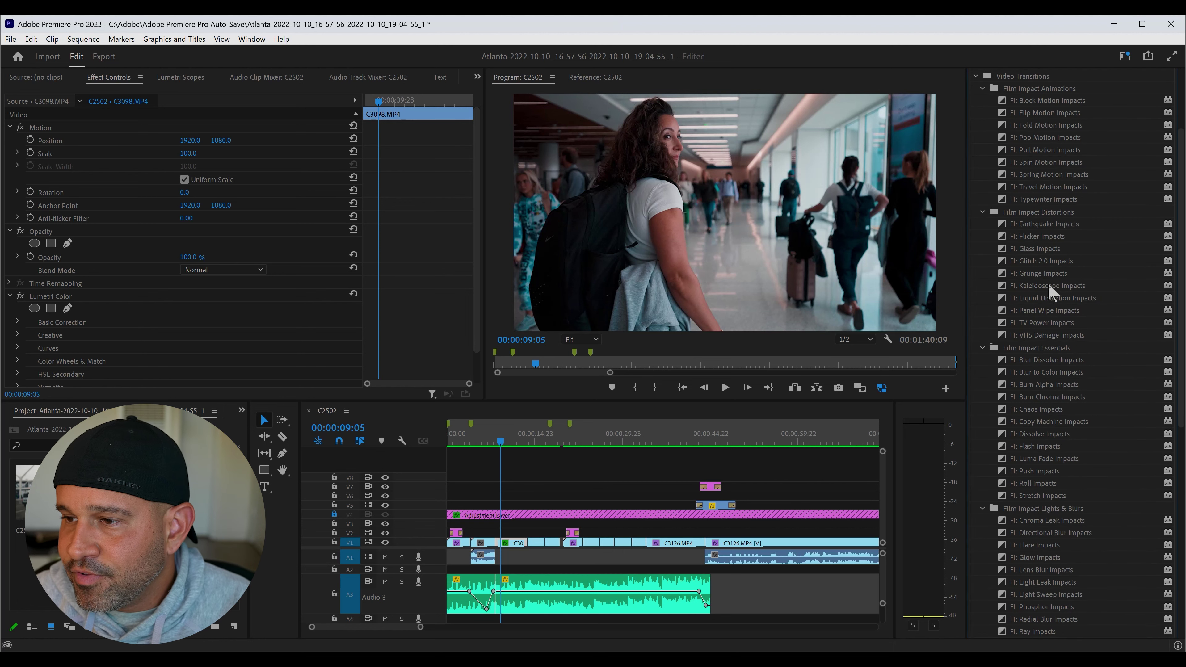
scroll(1051, 406, down, 2)
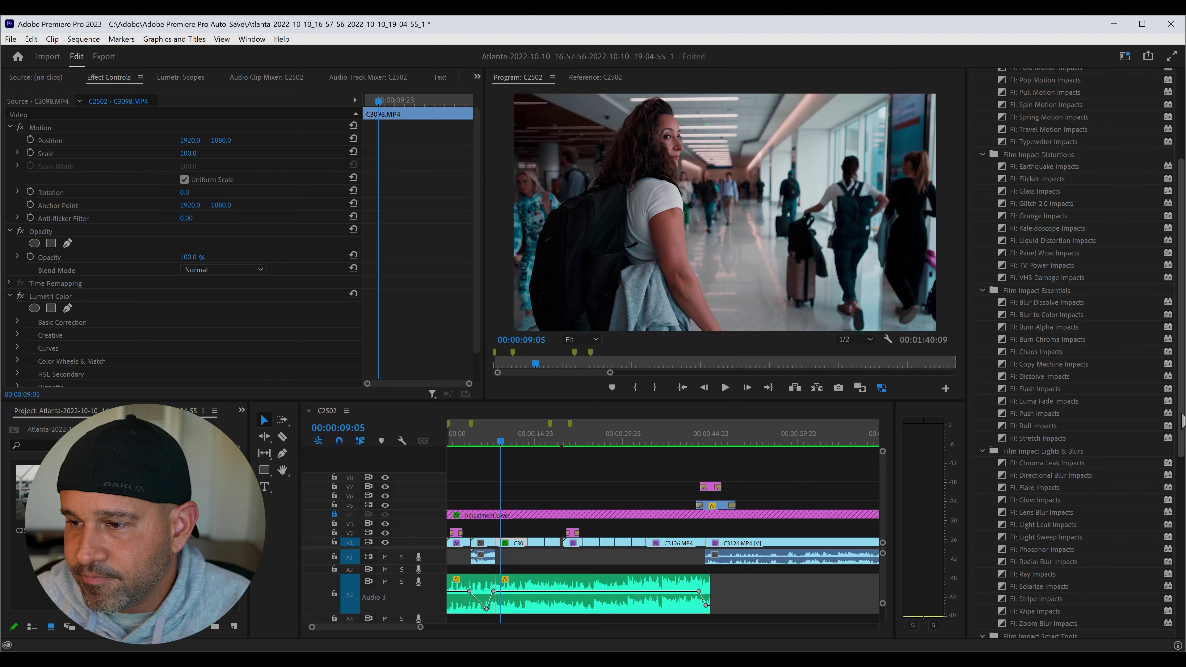
scroll(1179, 416, down, 5)
mouse_move(1179, 416)
mouse_down()
mouse_move(1183, 286)
mouse_move(1182, 329)
mouse_up()
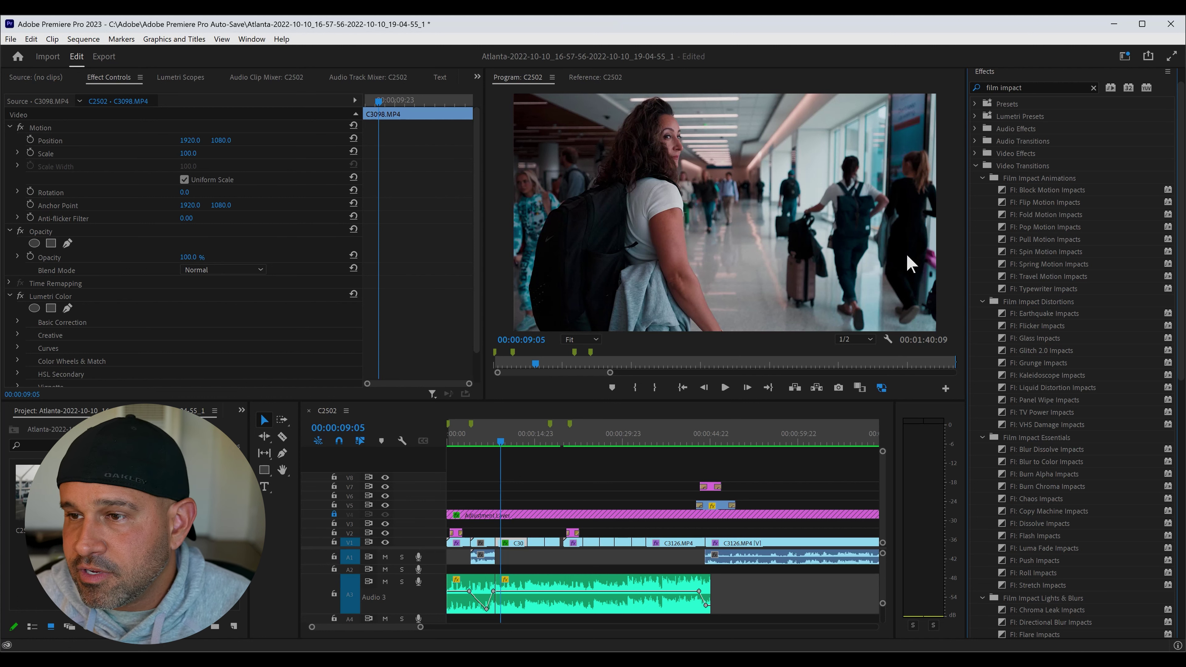
drag(485, 446, 447, 447)
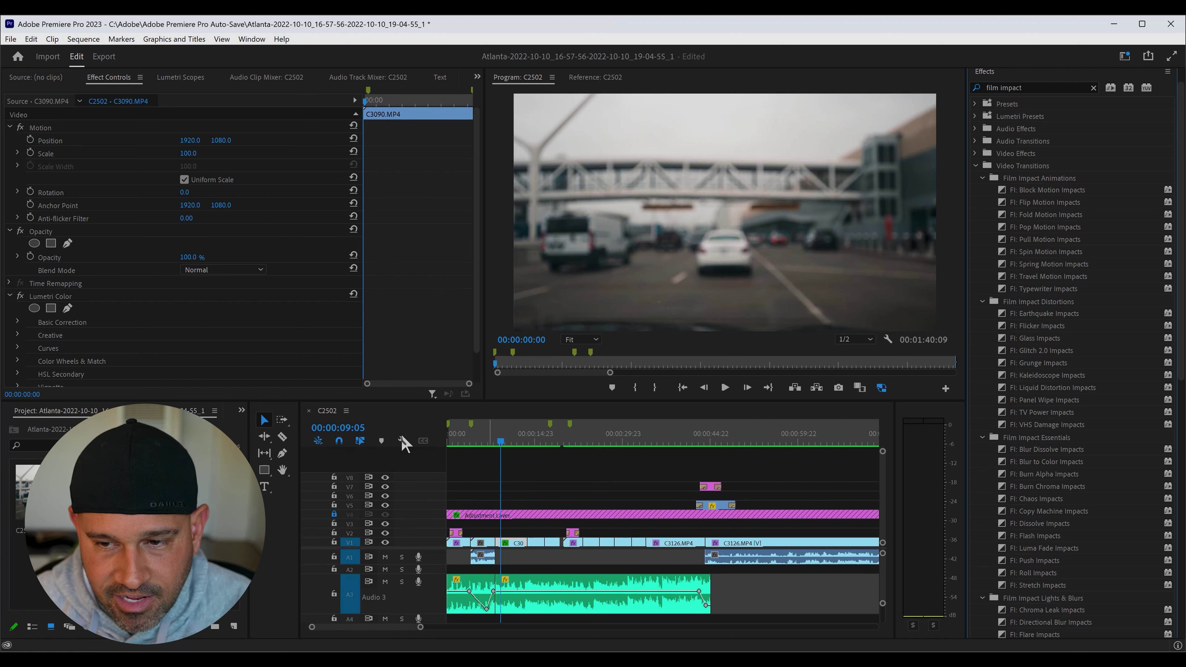
click(1036, 88)
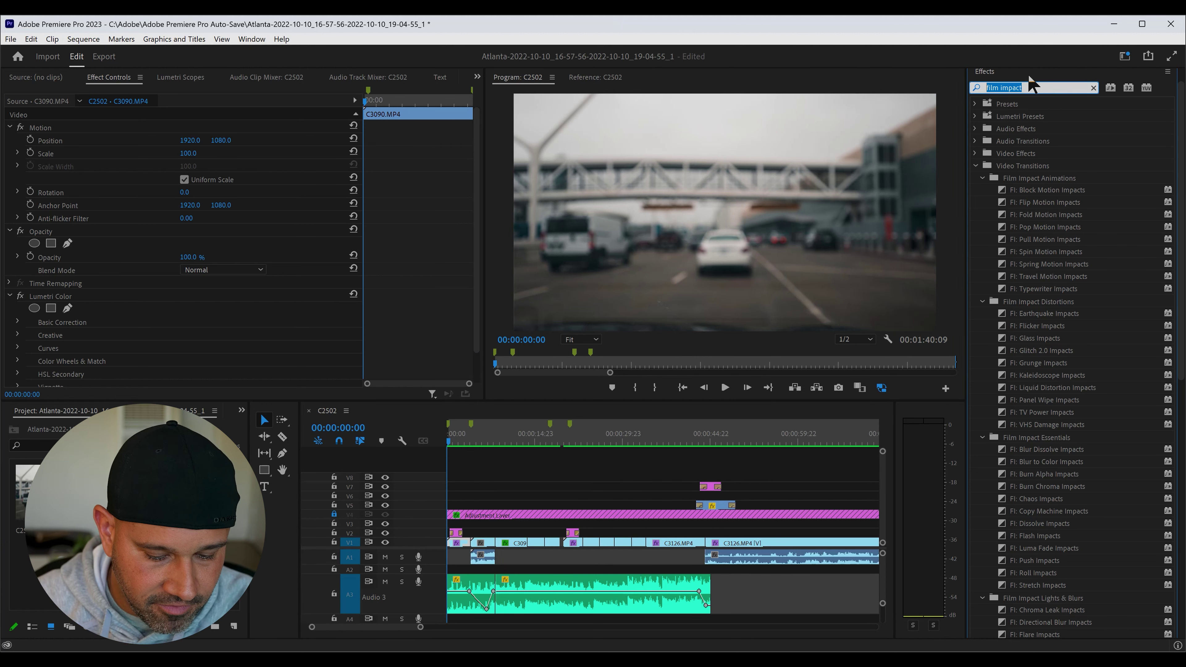
- Search 'tv' and apply FI: TV Power Impacts to the start of the first V1 clip
text(tv)
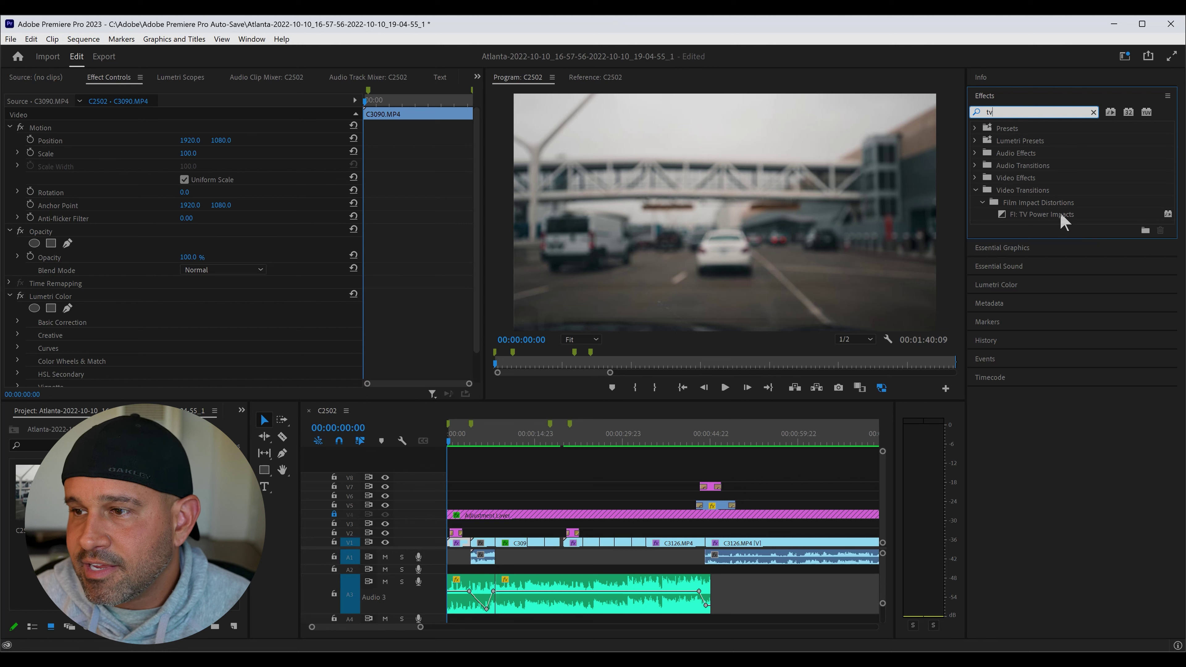
click(1063, 218)
drag(1064, 218, 458, 548)
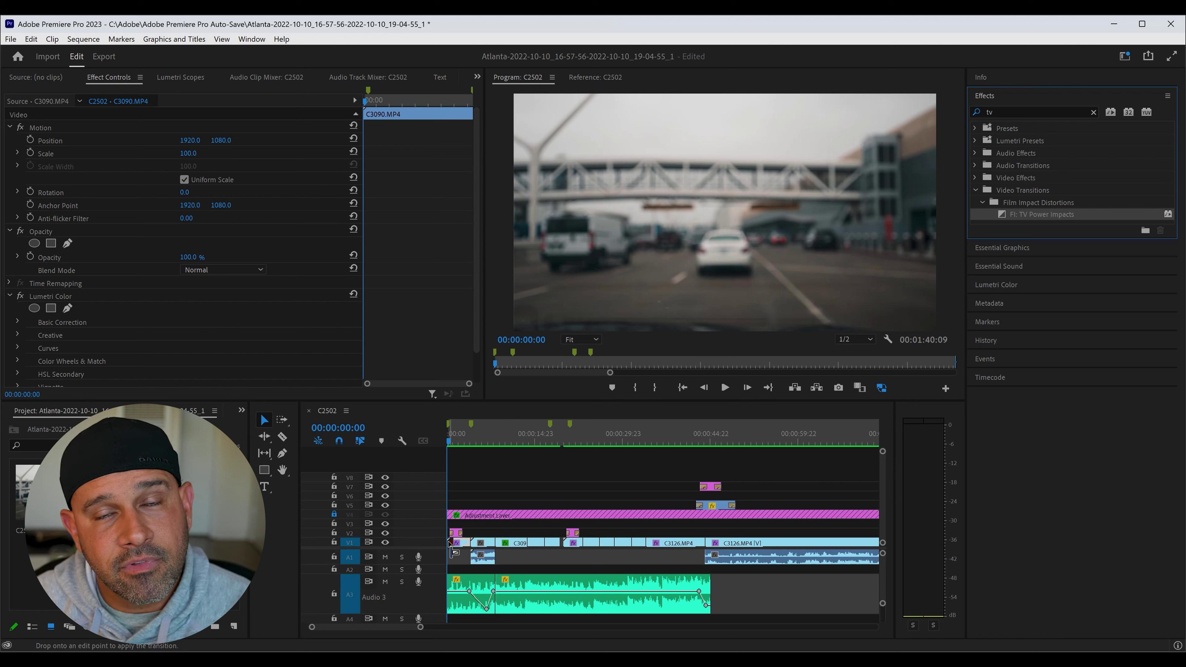
drag(450, 545, 450, 545)
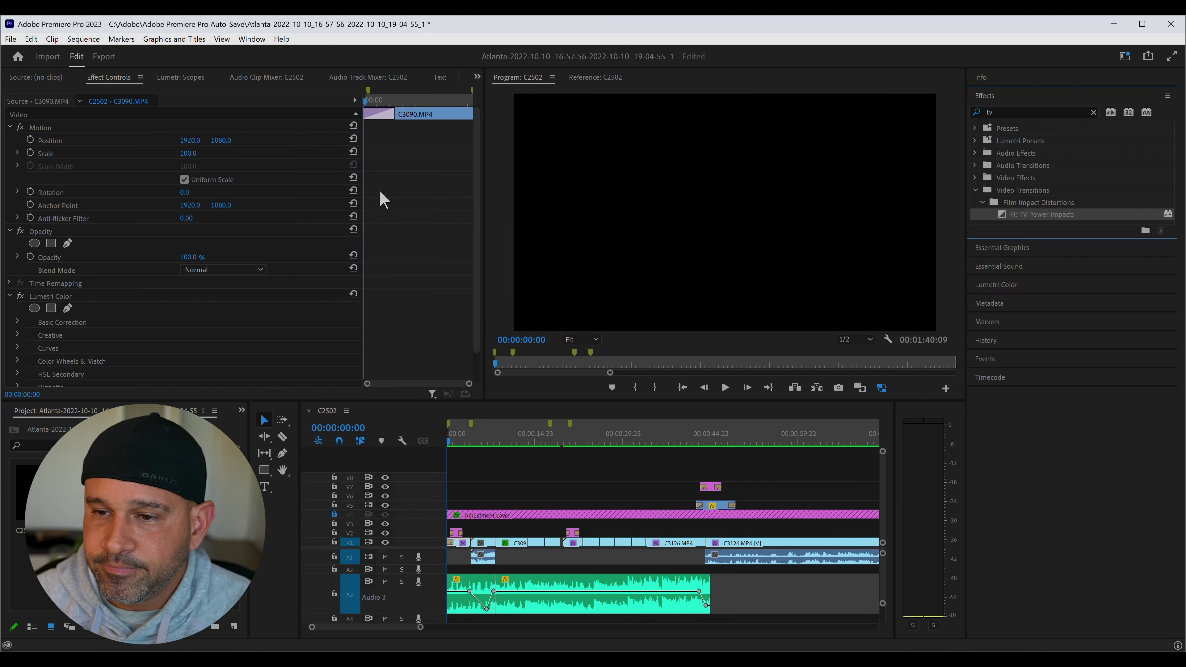
- Preview the opening shots with the TV Power Impacts transition from the sequence start
key(space)
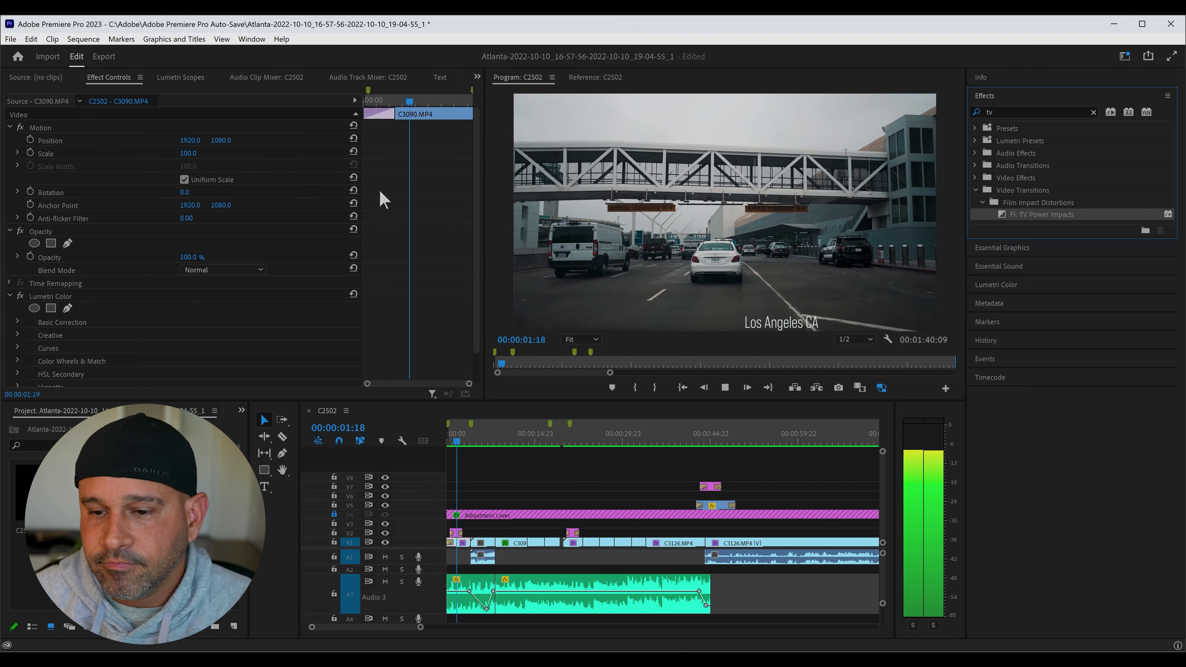
key(space)
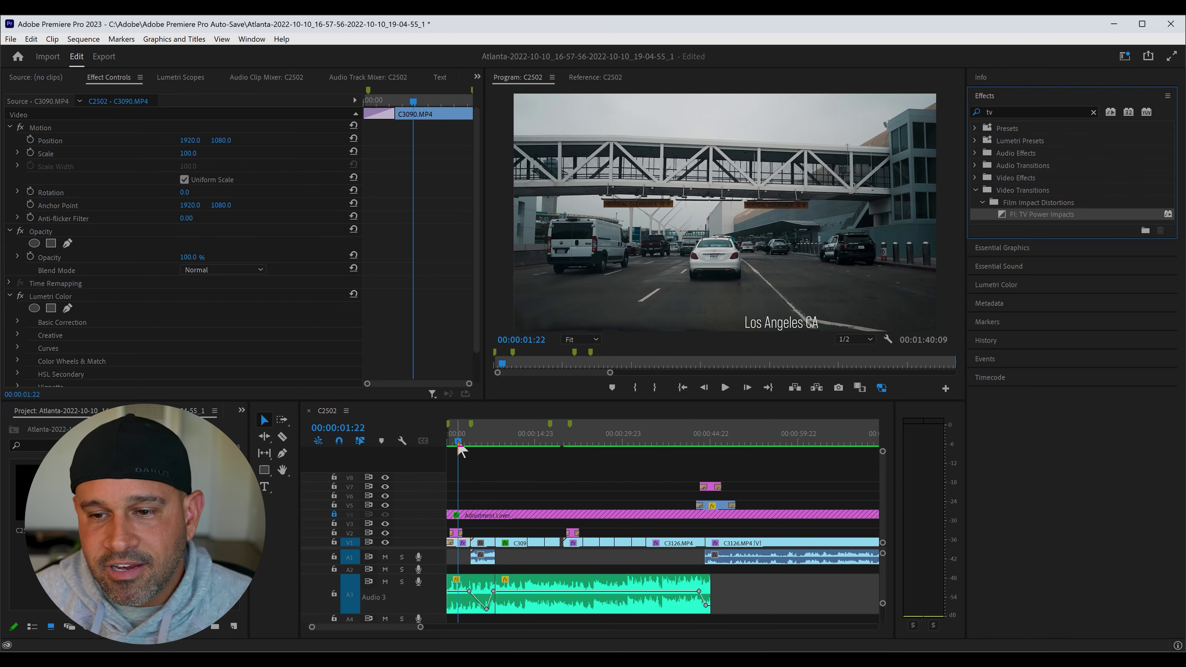
click(449, 435)
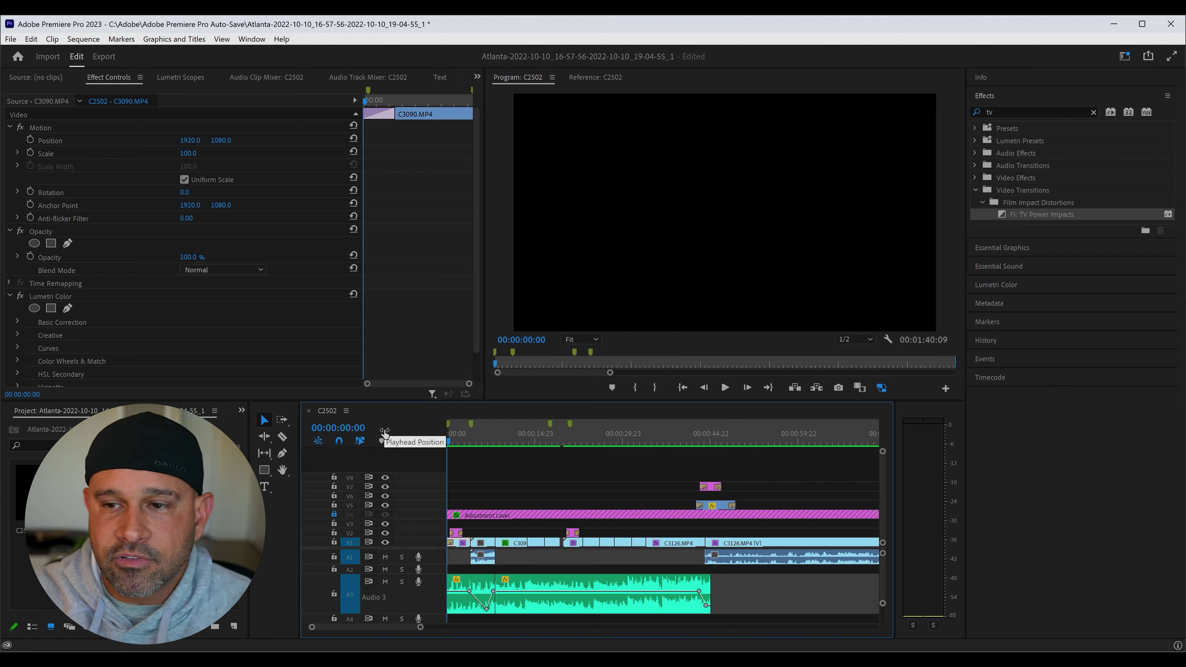
key(space)
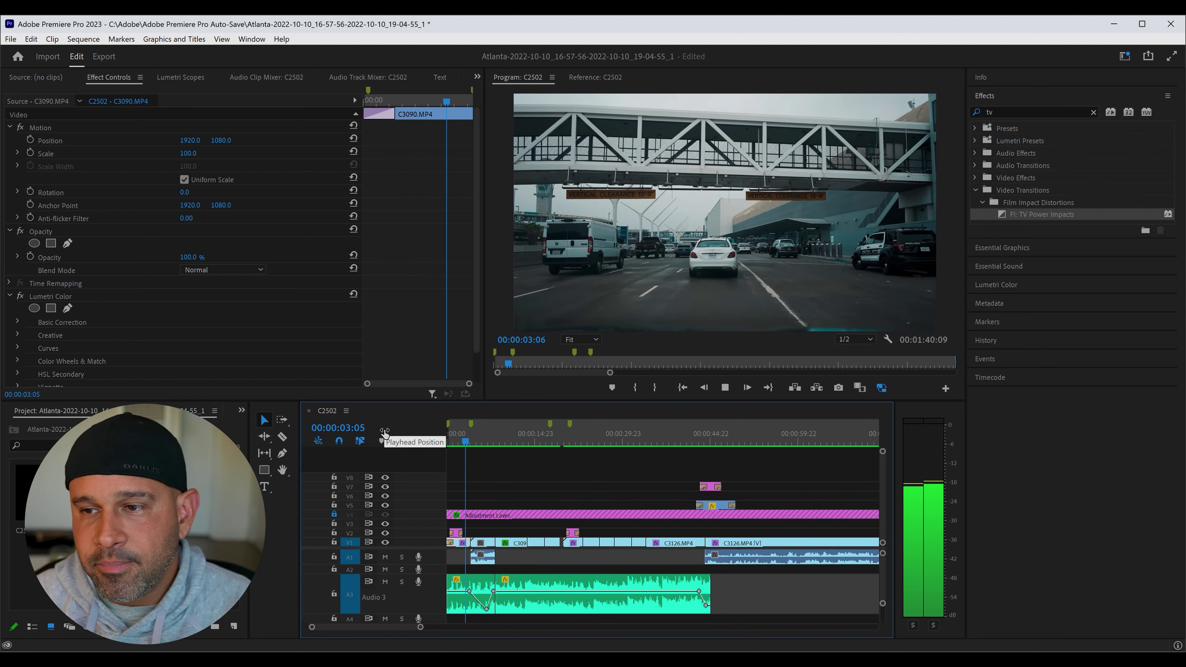
key(space)
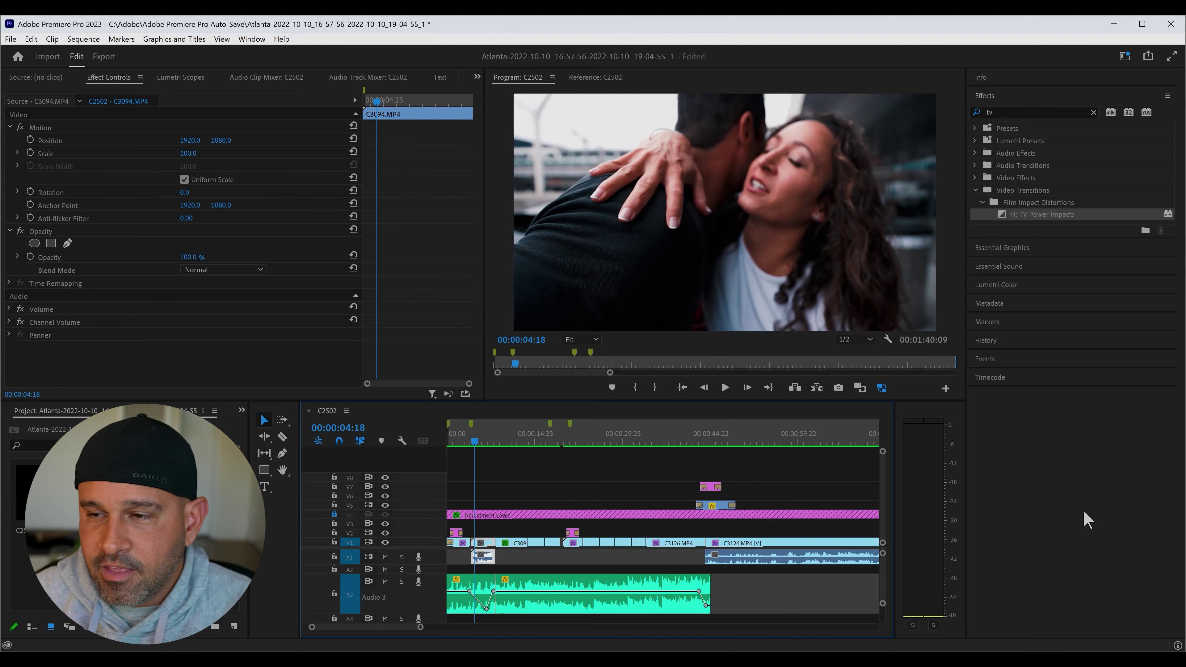
- Restore the 'film impact' search in Effects and return to the Film Impact transitions page
click(1032, 112)
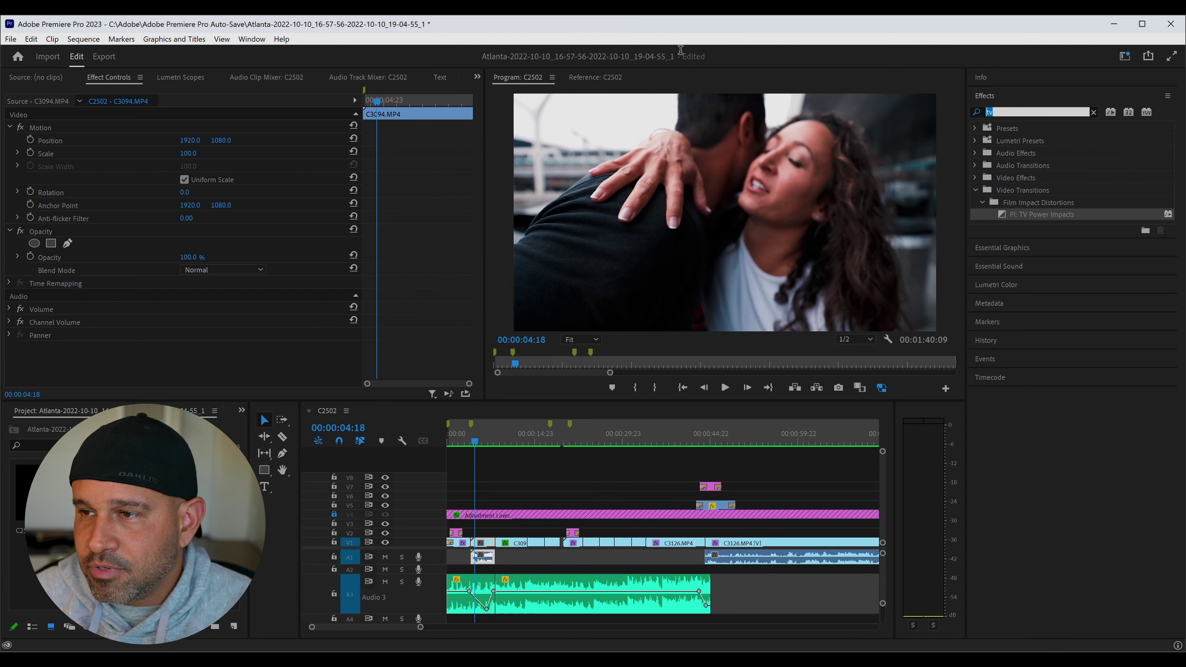
text(film impact)
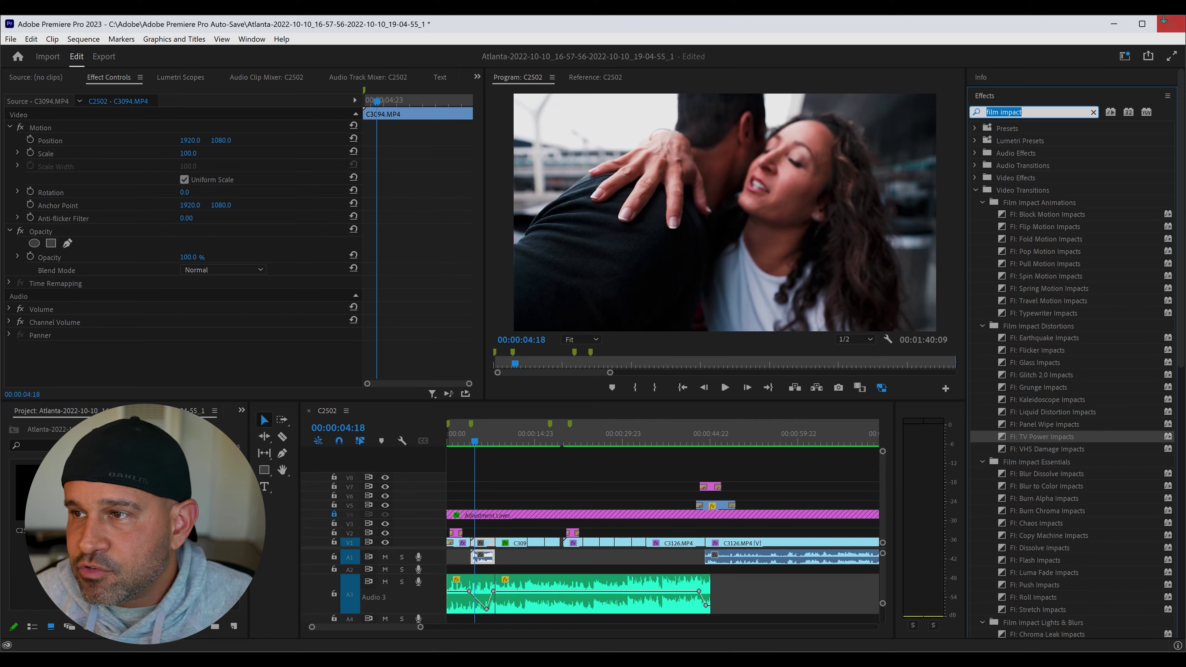
click(1116, 24)
- Go back to the Film Impact site and open the Text Animator product page
click(61, 31)
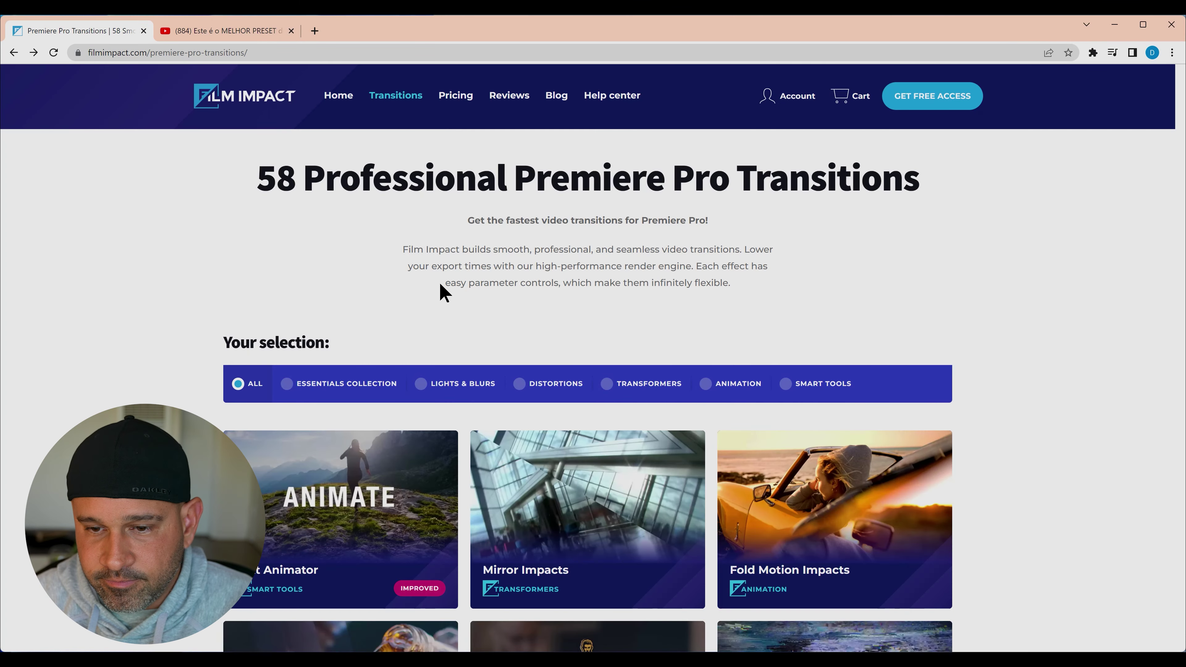
scroll(442, 287, down, 2)
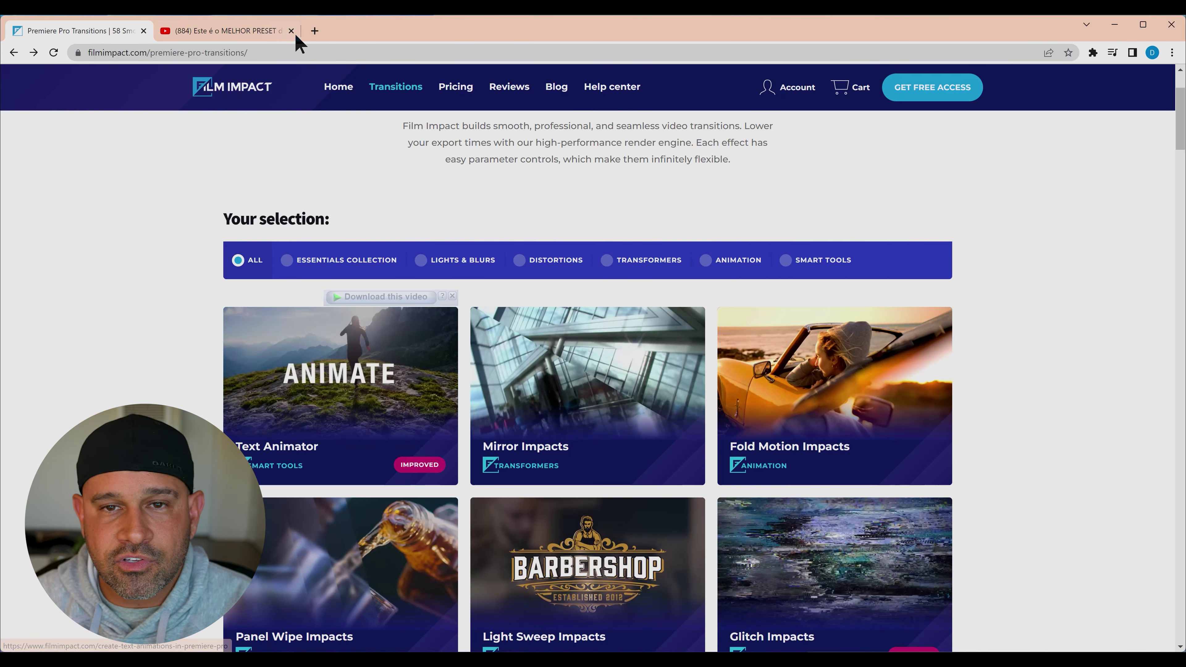
mouse_move(379, 428)
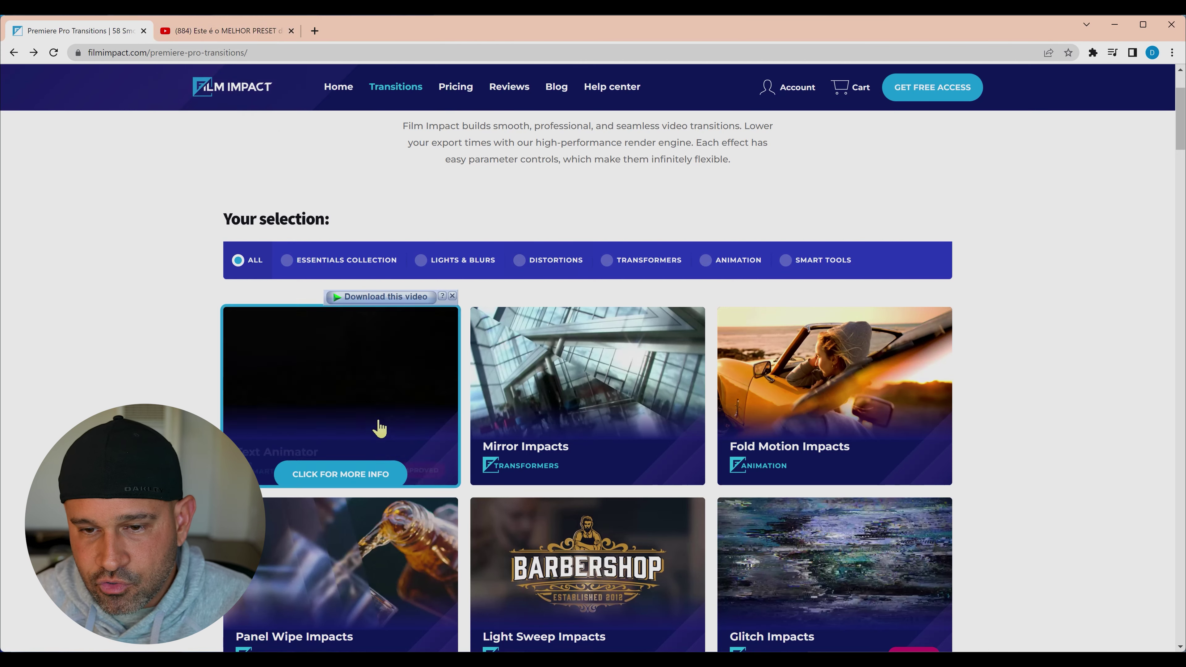
click(350, 398)
- Scroll to the SmartVideo Editing Technology section and its control-panel screenshot
scroll(464, 530, down, 4)
scroll(484, 445, down, 5)
scroll(485, 445, down, 2)
scroll(416, 318, down, 4)
scroll(419, 320, down, 8)
scroll(419, 320, down, 7)
scroll(420, 318, down, 7)
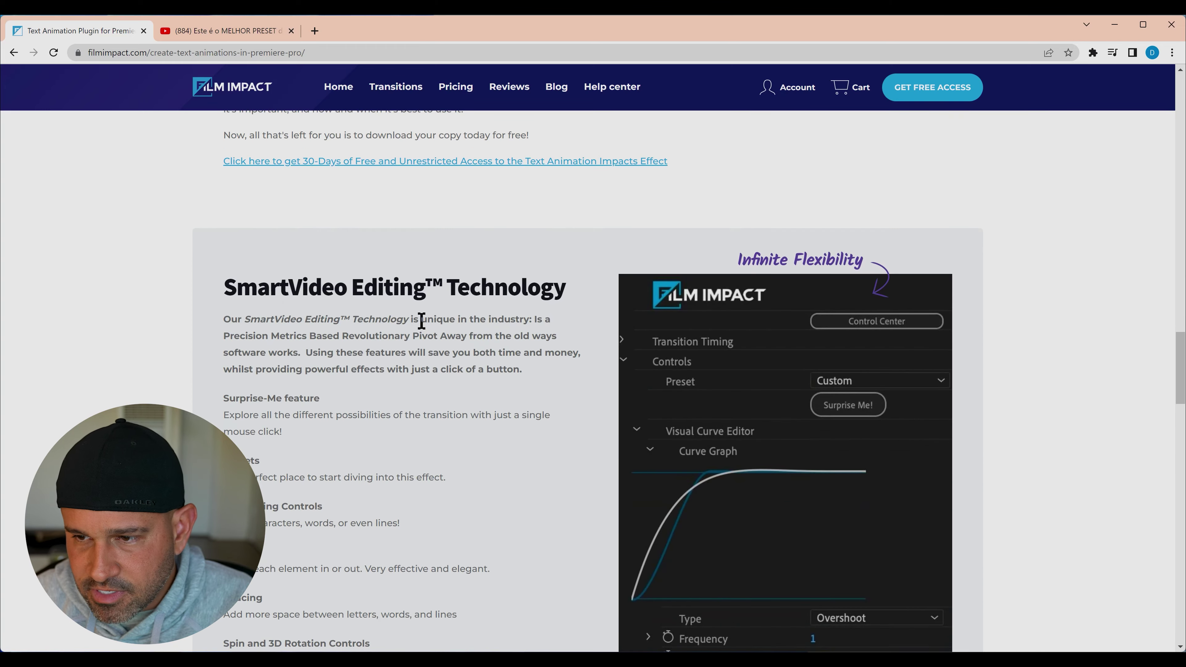
scroll(423, 313, down, 6)
scroll(425, 304, up, 1)
scroll(429, 295, up, 5)
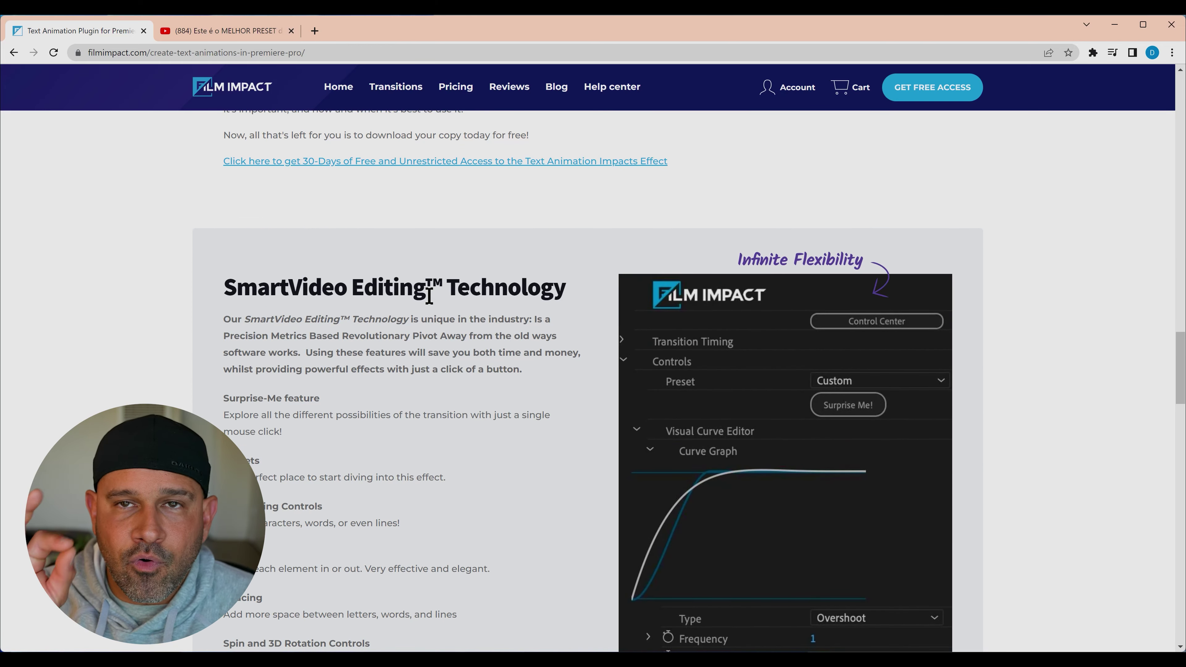
scroll(233, 199, down, 4)
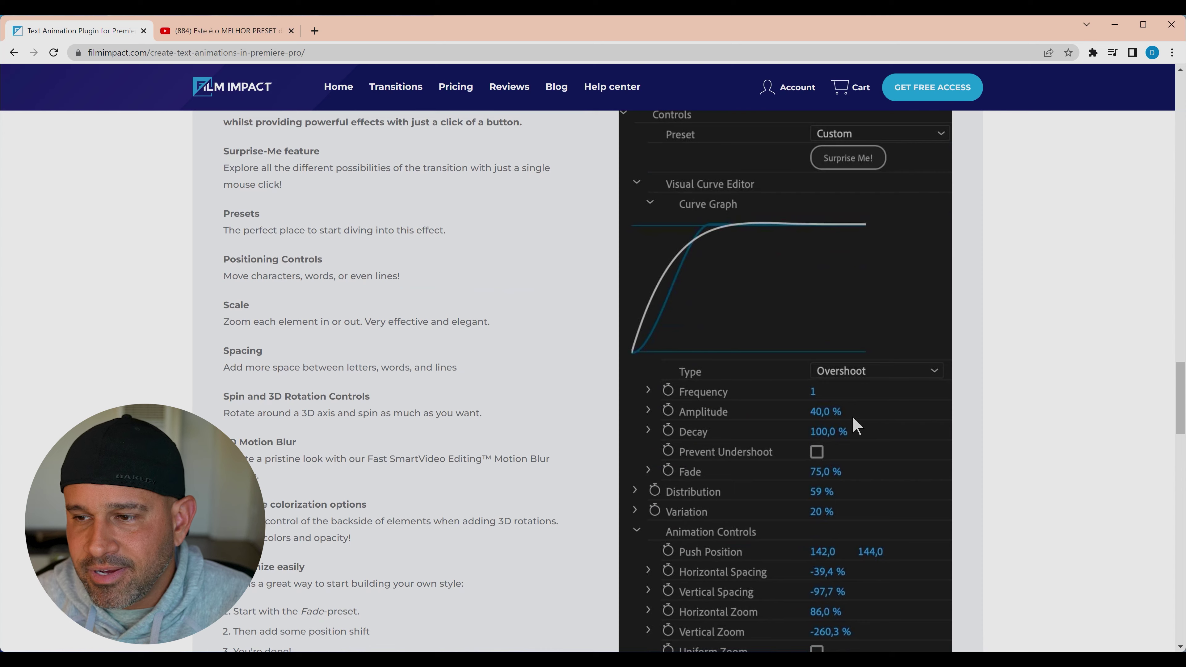
scroll(860, 392, down, 3)
scroll(806, 396, up, 1)
scroll(807, 396, up, 2)
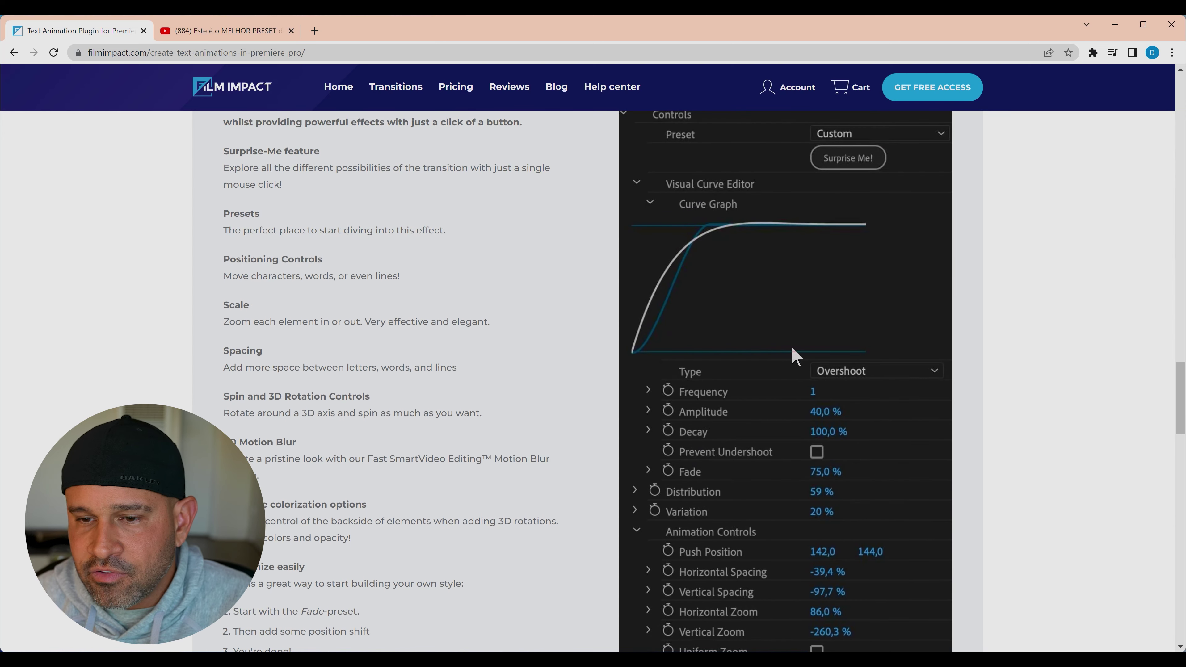
scroll(818, 415, down, 5)
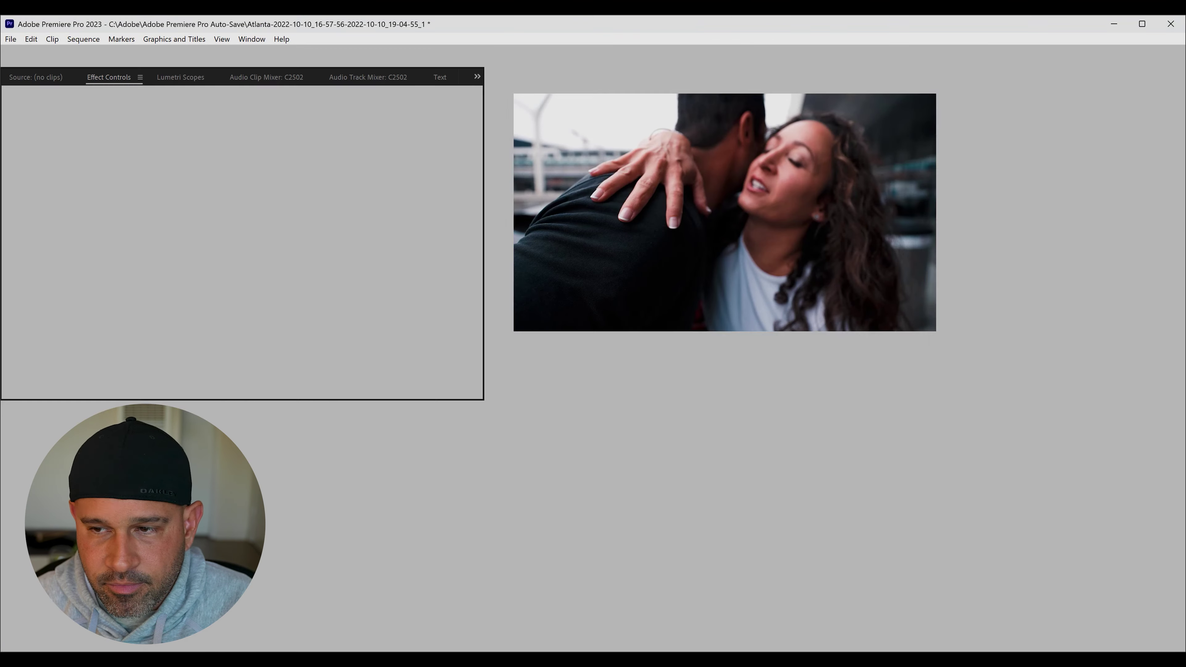
- Preview the Light Leak Impacts transition on the C3090–C3094 cut twice from just before it
scroll(1057, 357, down, 2)
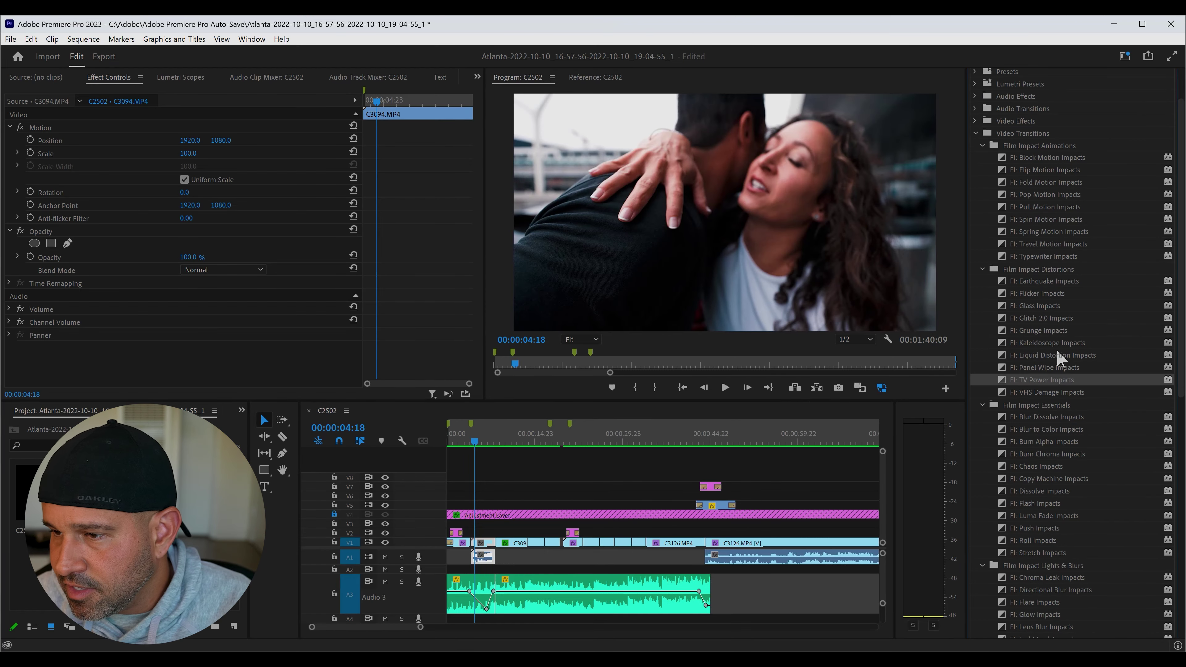
scroll(1064, 537, down, 2)
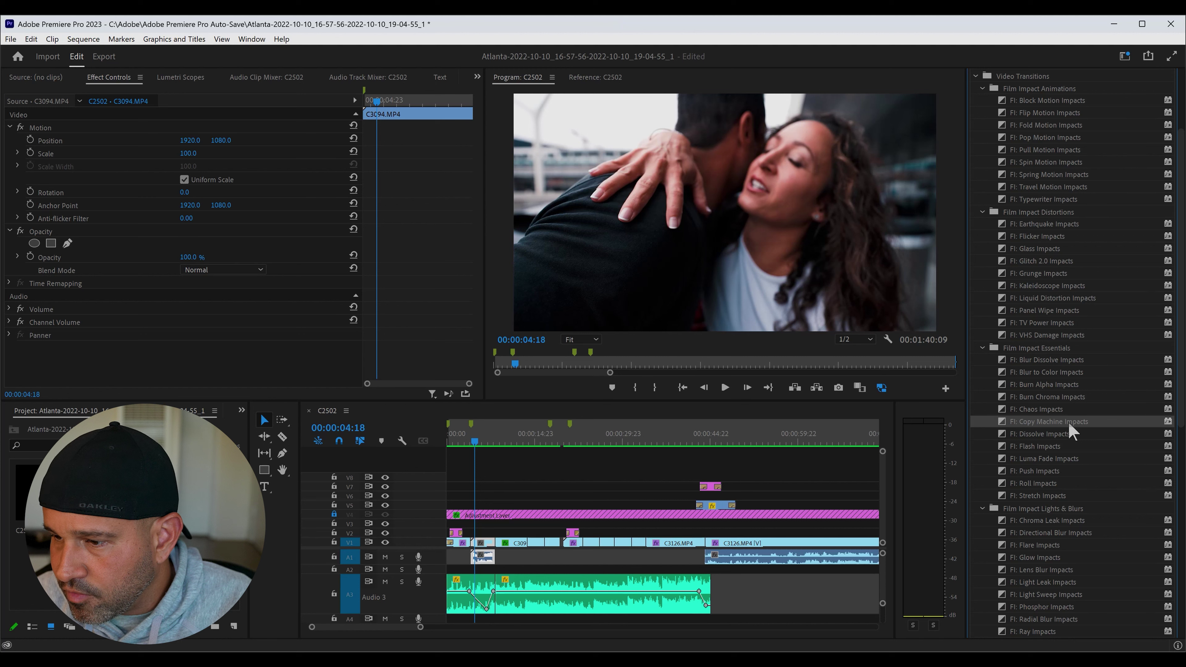
scroll(1060, 528, down, 2)
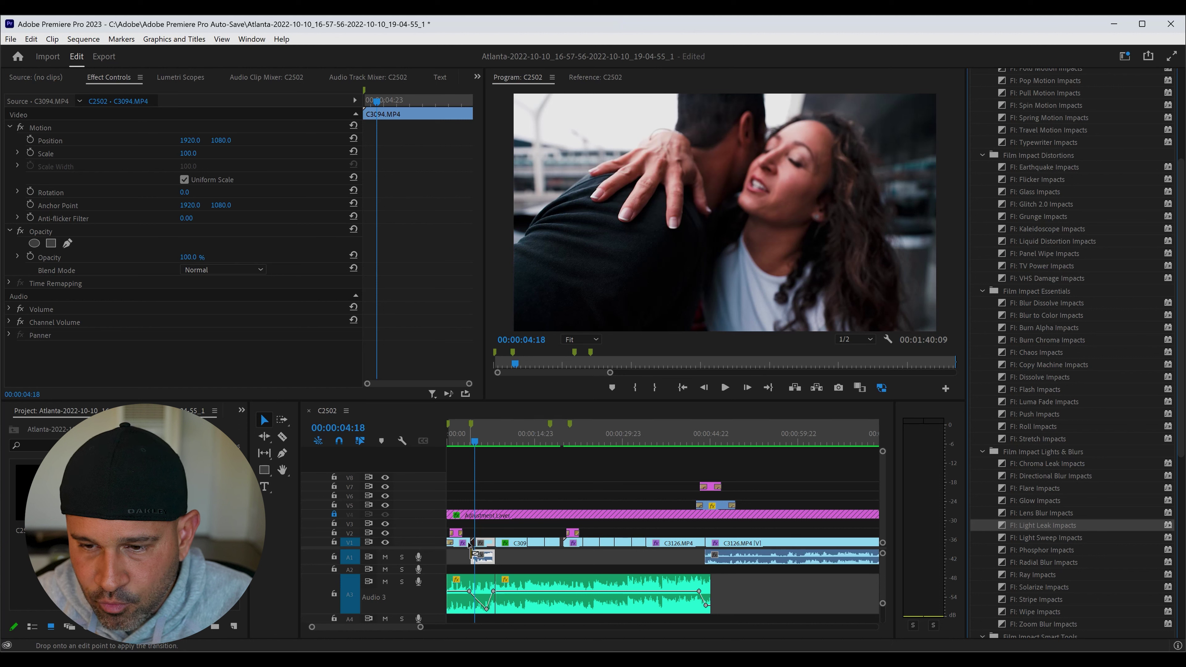
drag(475, 443, 464, 443)
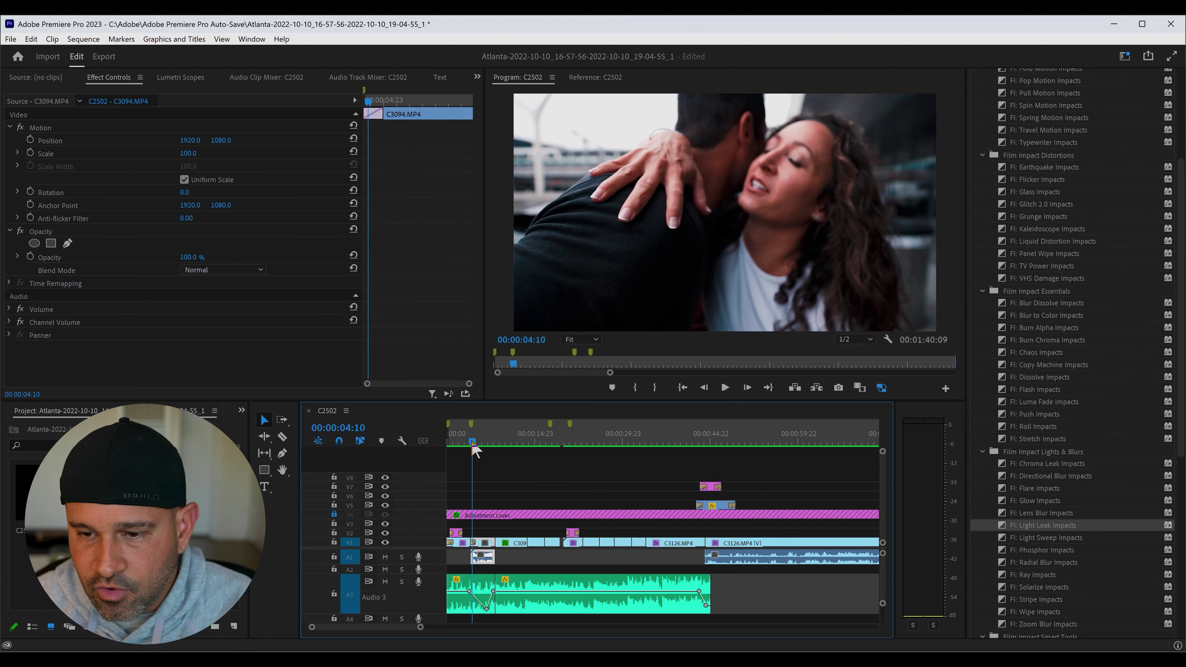
key(space)
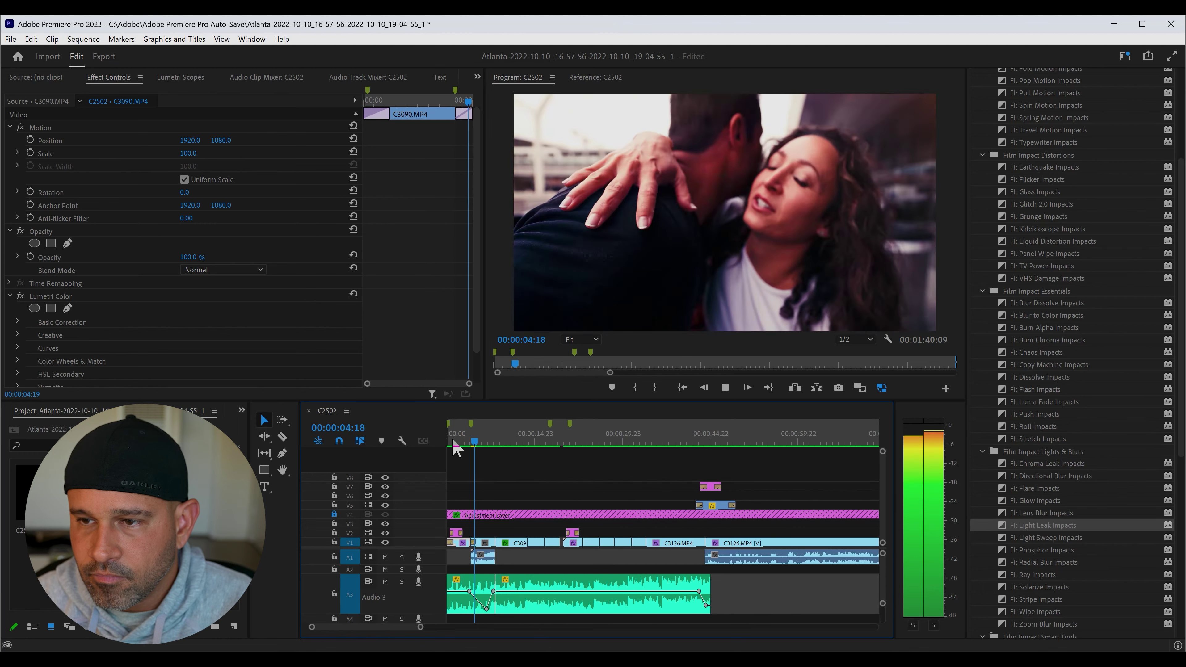
key(space)
drag(477, 447, 463, 442)
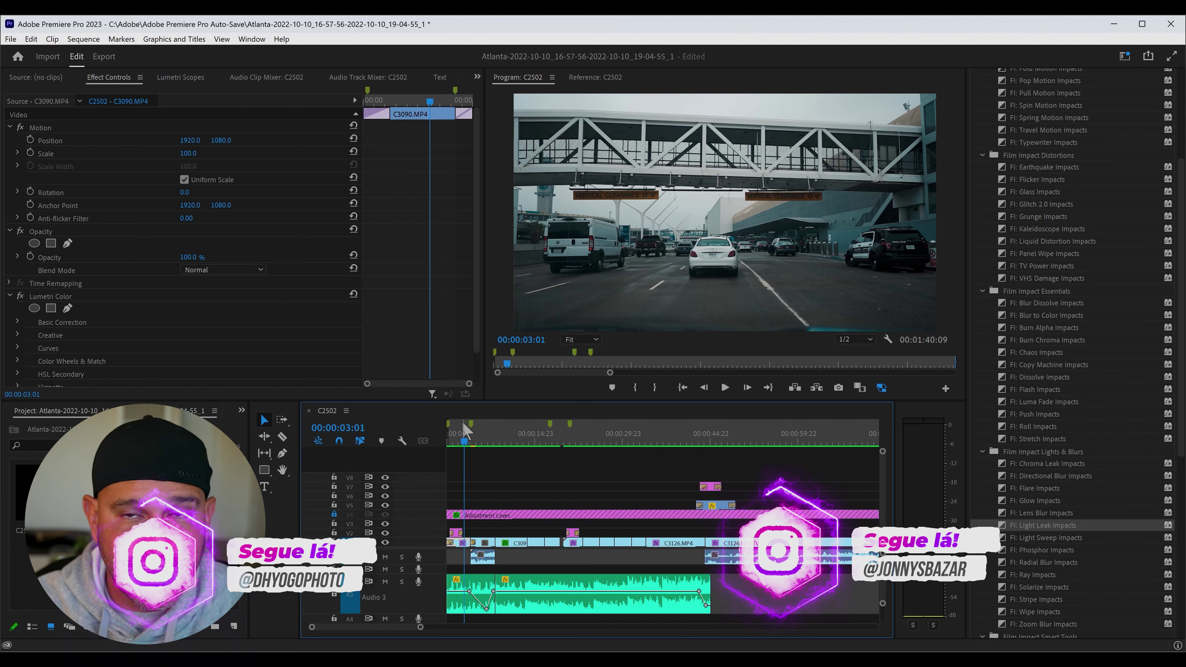
key(space)
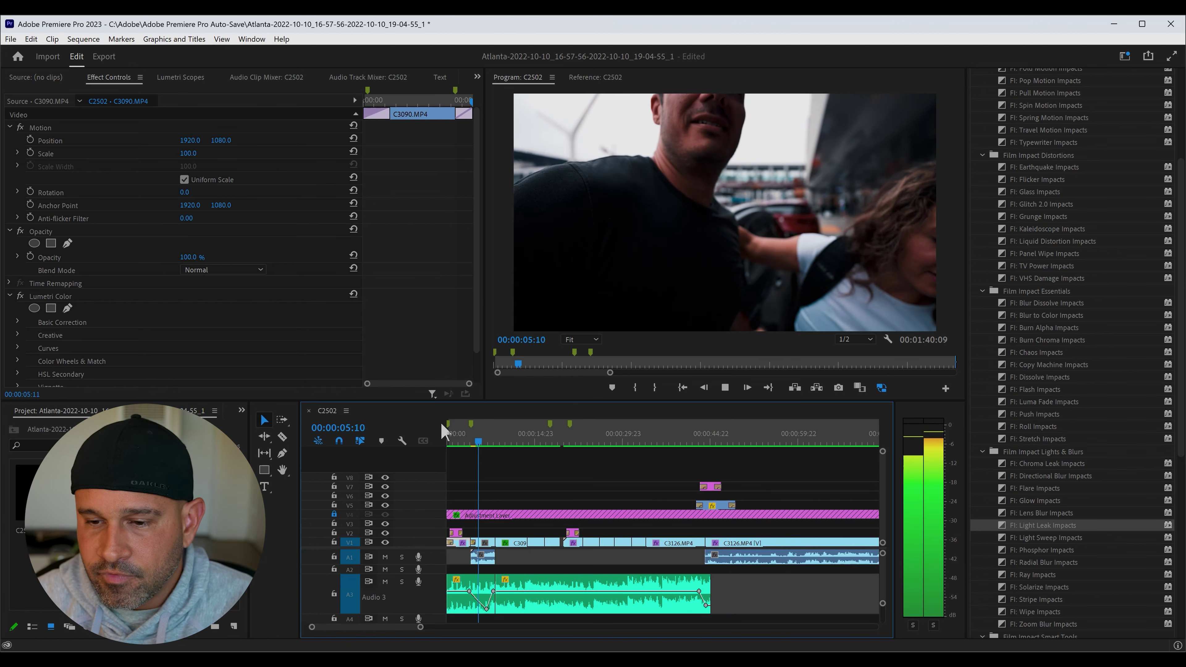
key(space)
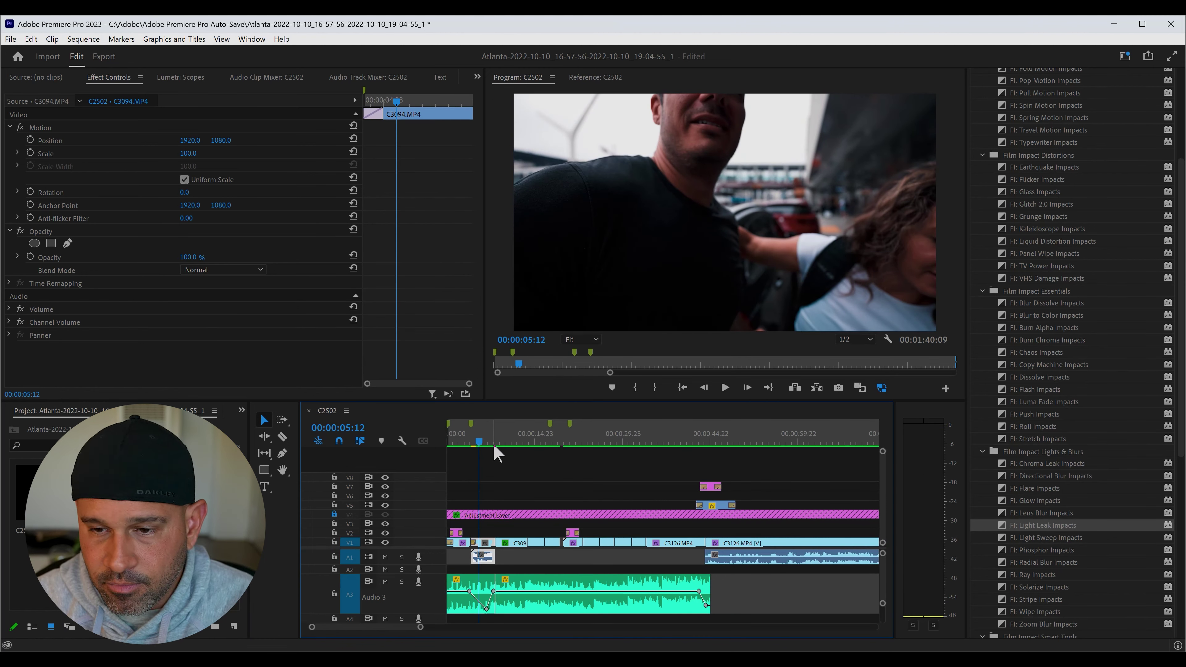
- Set the Light Leak Impacts Color Variation to Duo Spectrum and preview the result
click(474, 544)
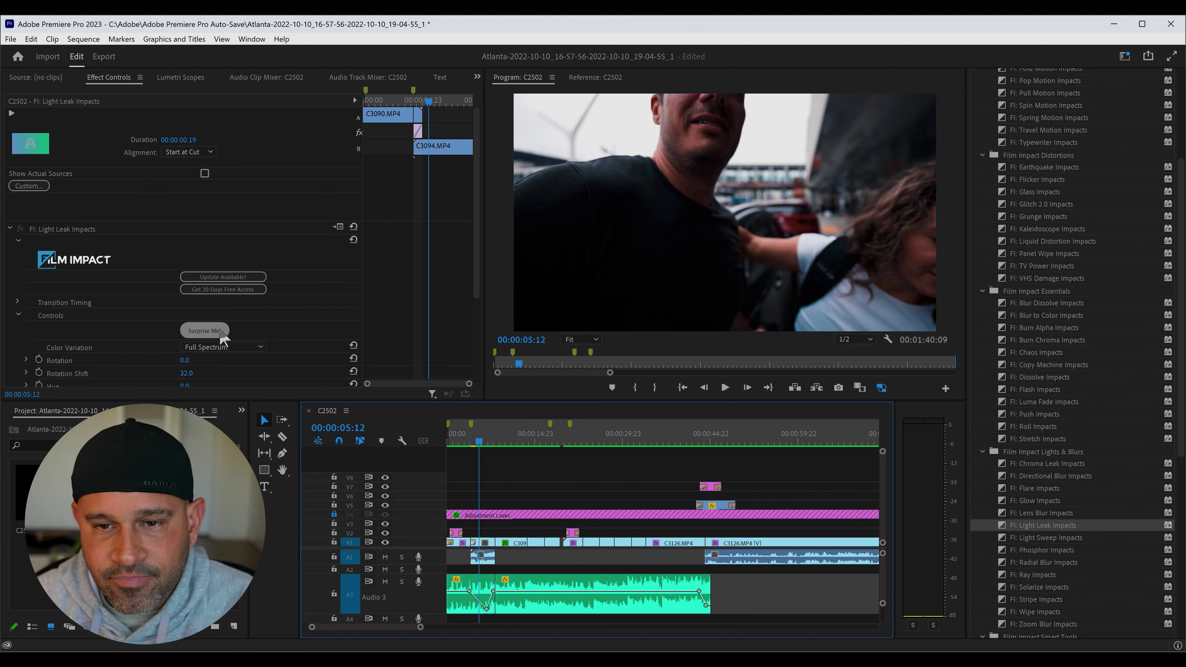
scroll(276, 328, down, 1)
click(235, 333)
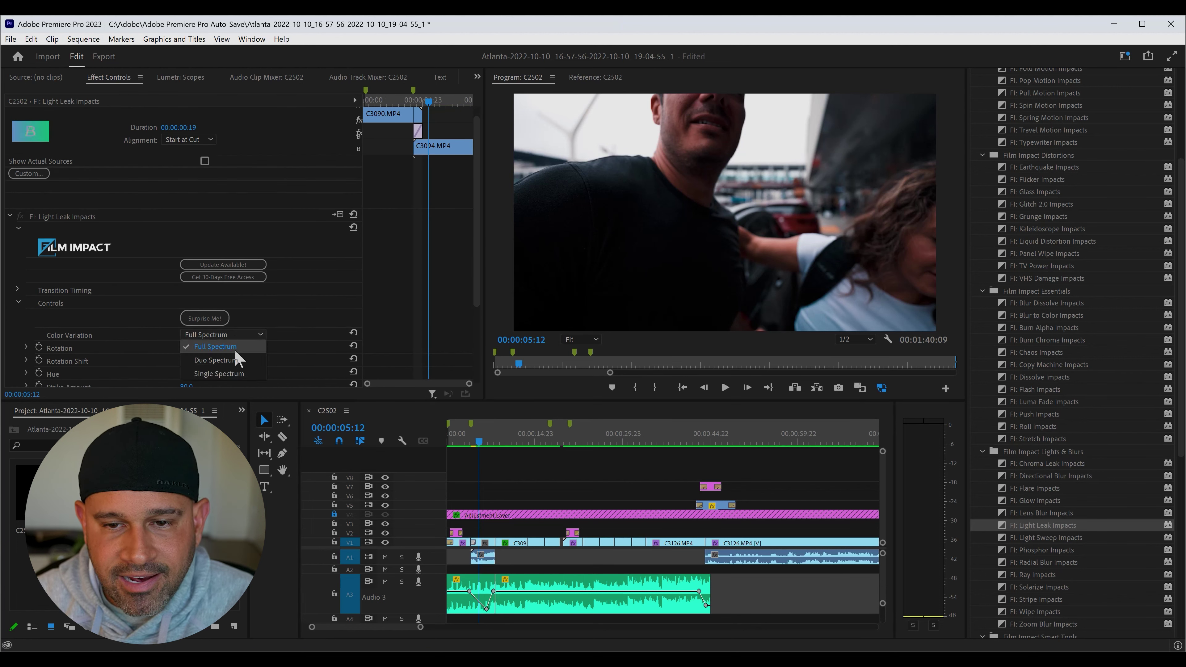
click(224, 360)
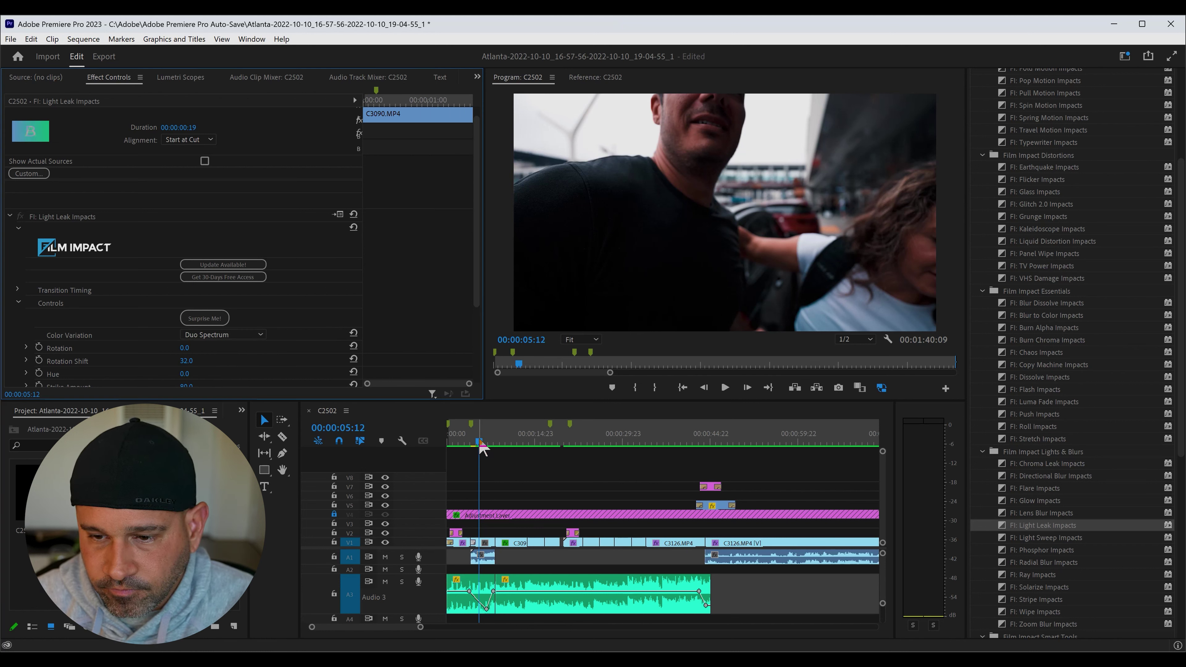
click(468, 446)
key(space)
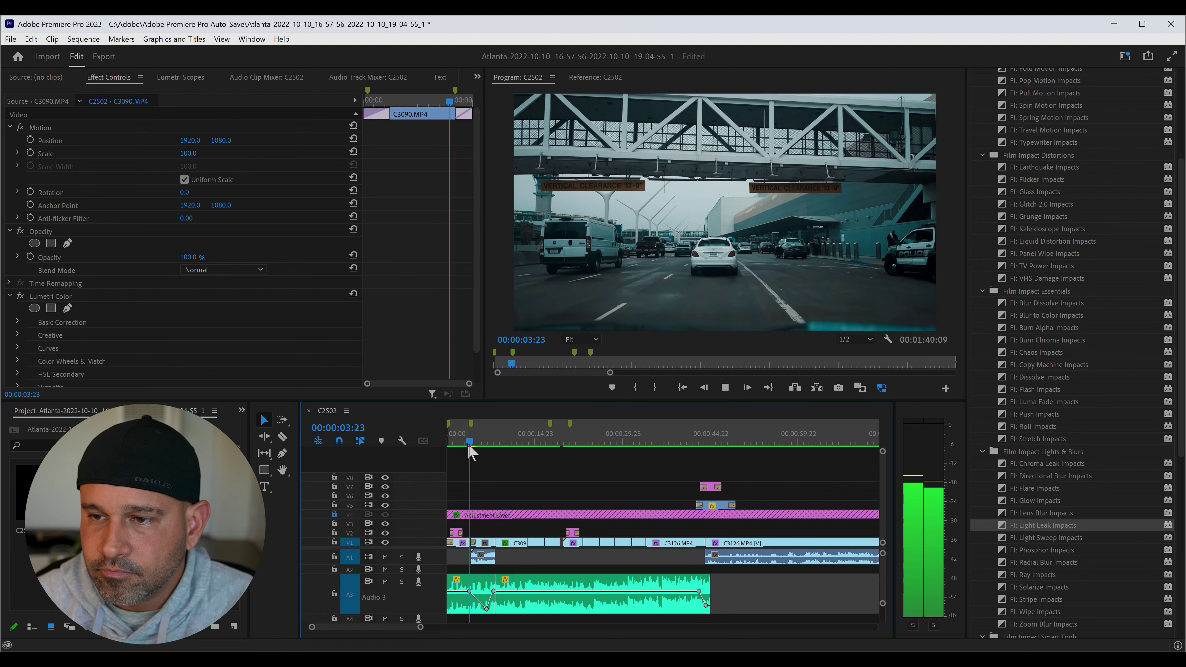
key(space)
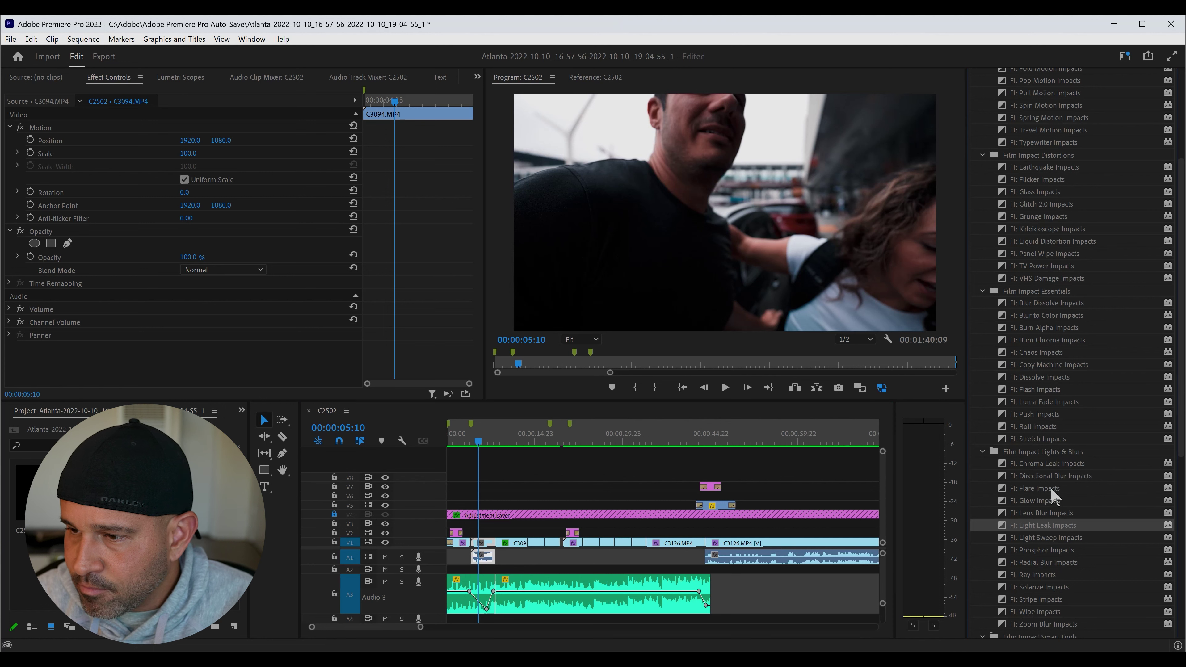
- Place FI: Flare Impacts on the C3094–C3098 cut and preview it from around 00:00:06:21
drag(1051, 489, 711, 470)
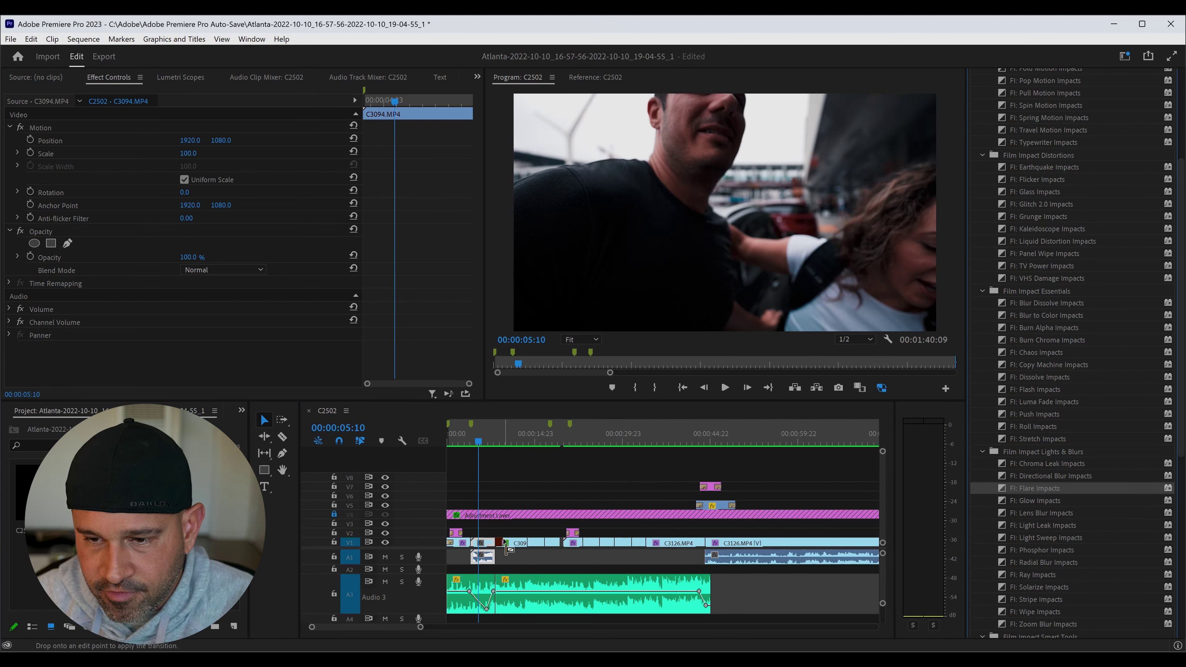
drag(500, 554, 497, 543)
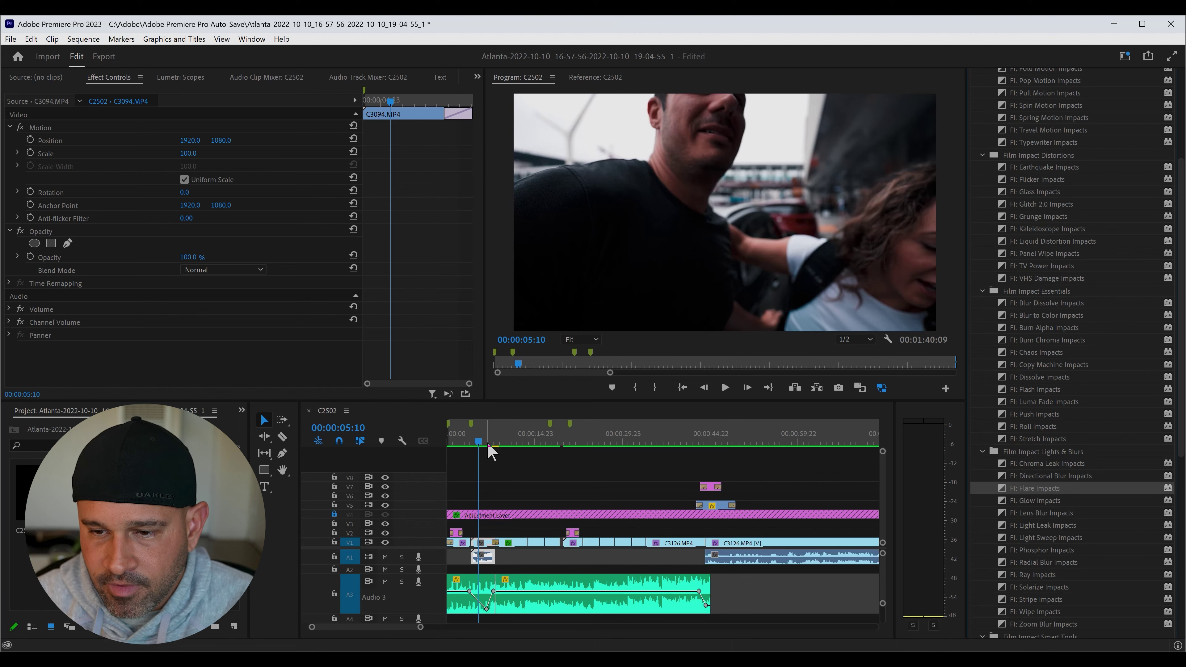
click(490, 443)
key(space)
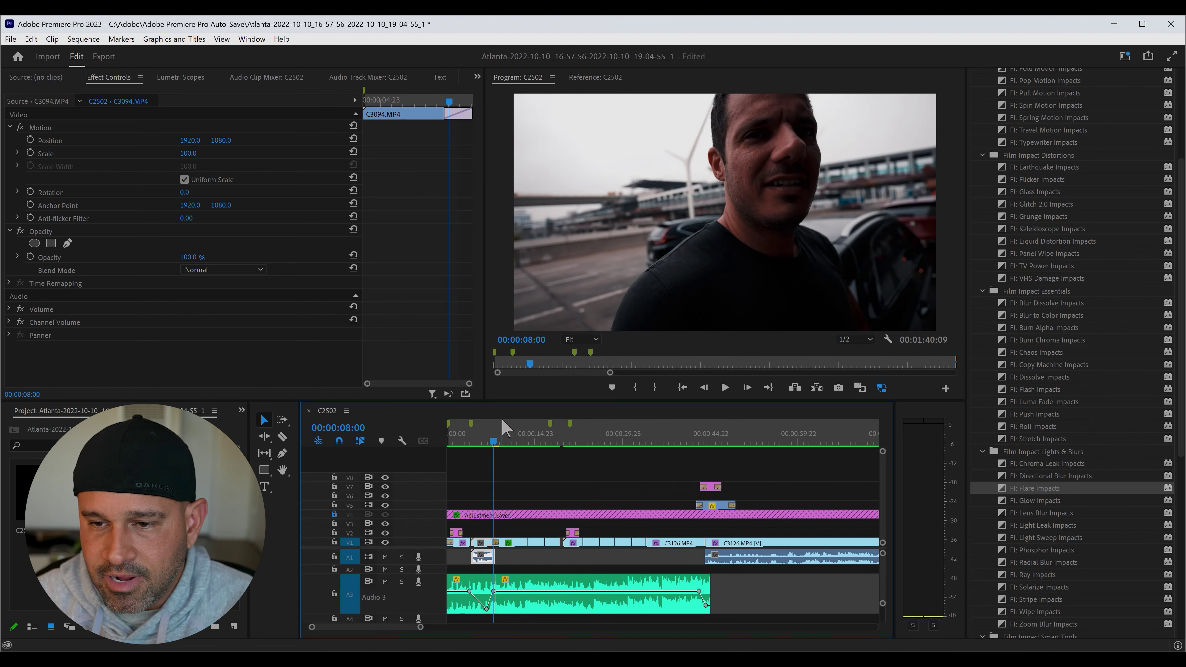
key(space)
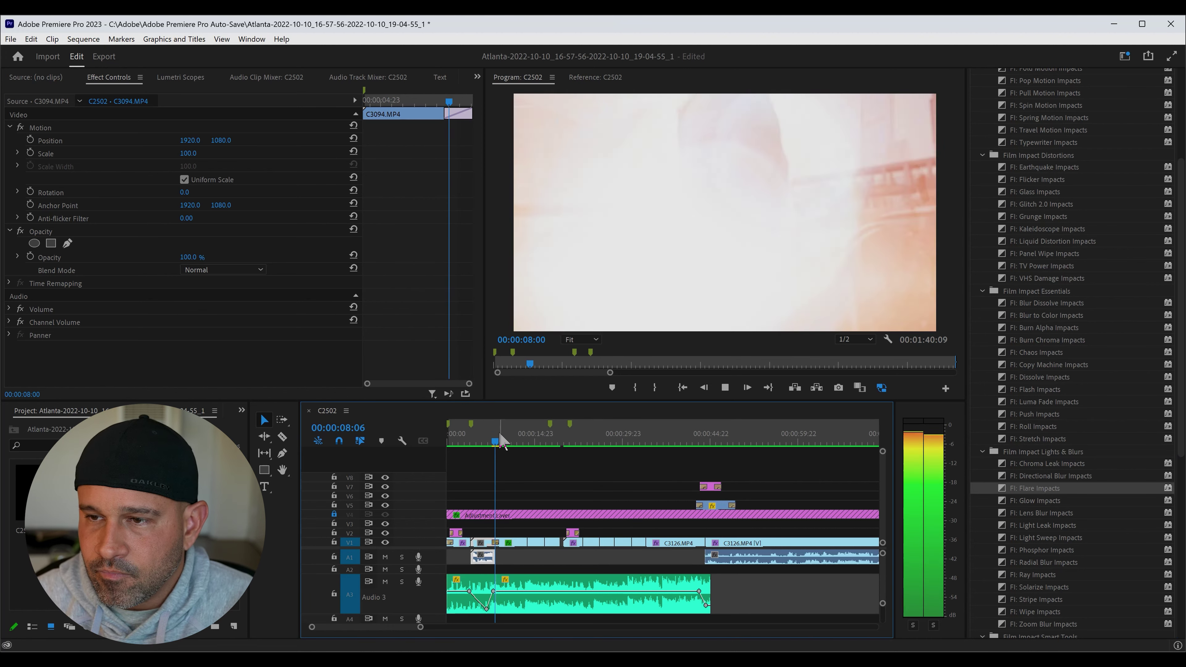
drag(499, 444, 489, 445)
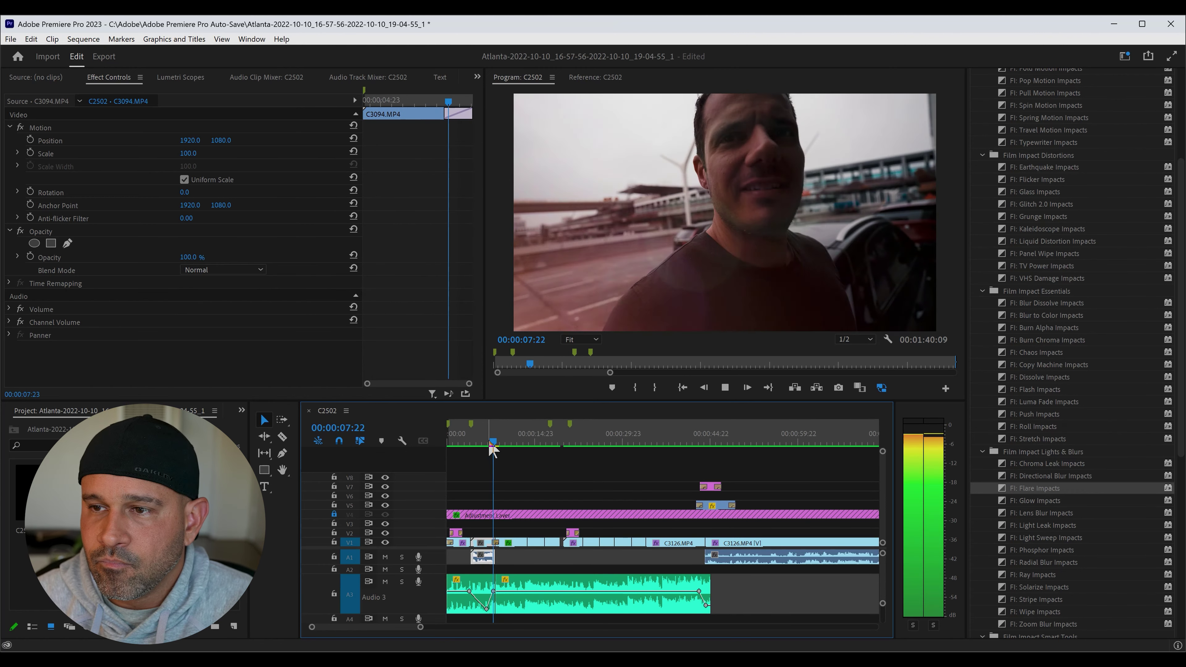
key(space)
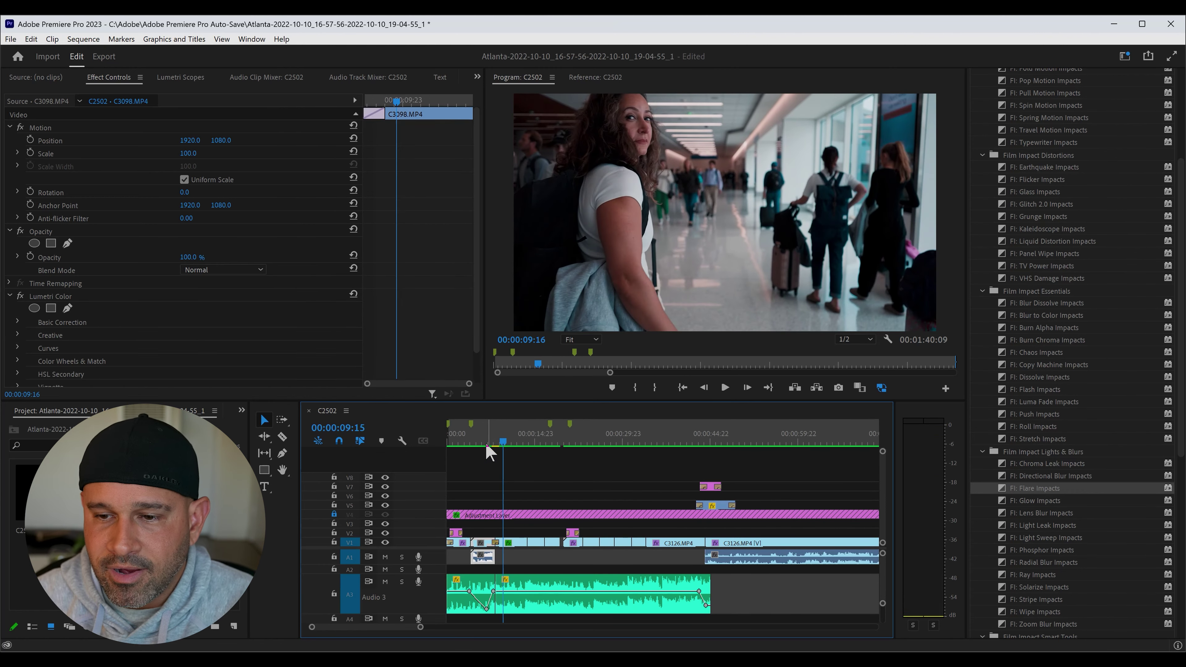
drag(501, 447, 497, 446)
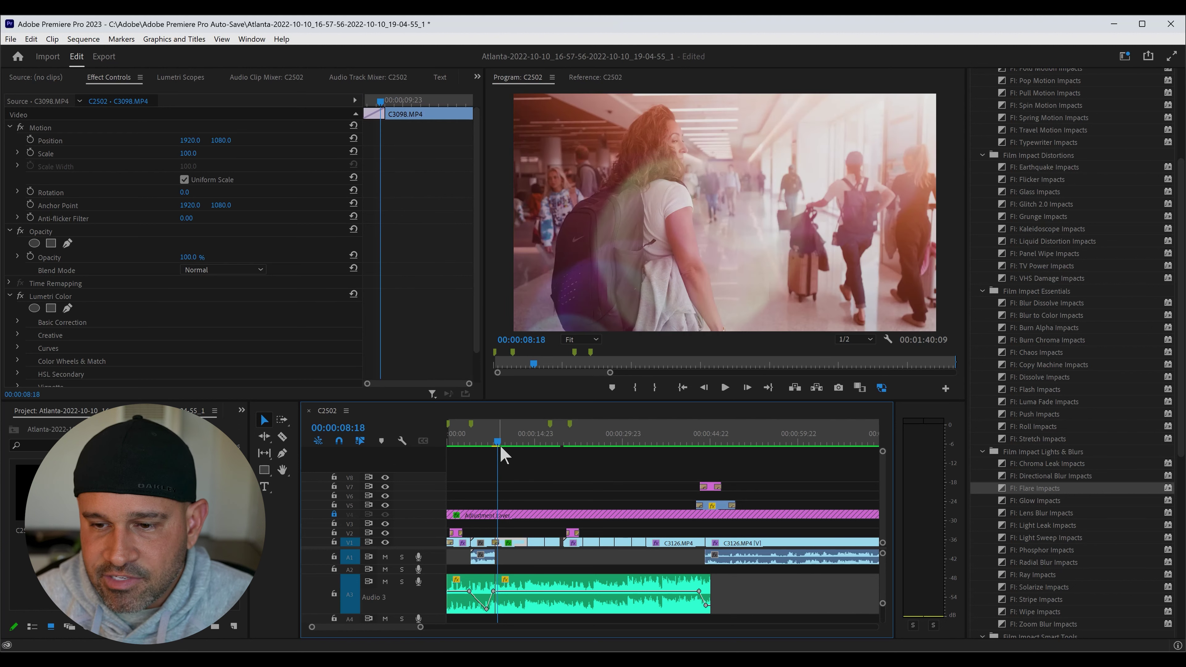
- Set the Flare Impacts direction to Custom Points and preview the revised flare
click(497, 544)
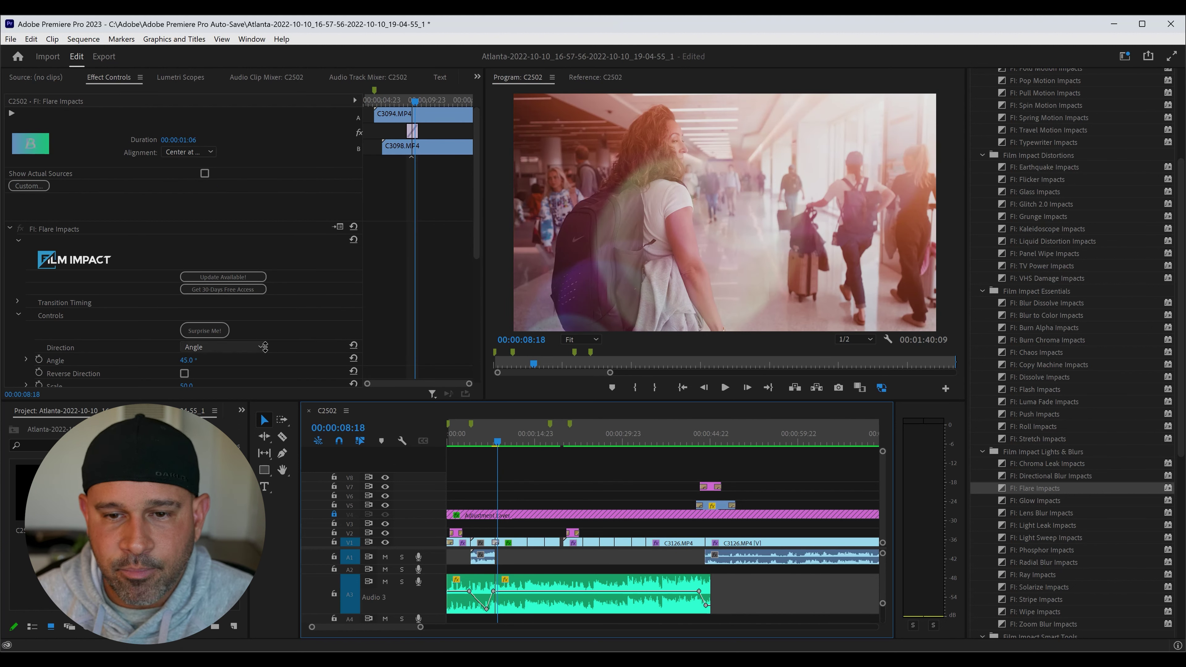
click(265, 346)
click(266, 350)
click(256, 347)
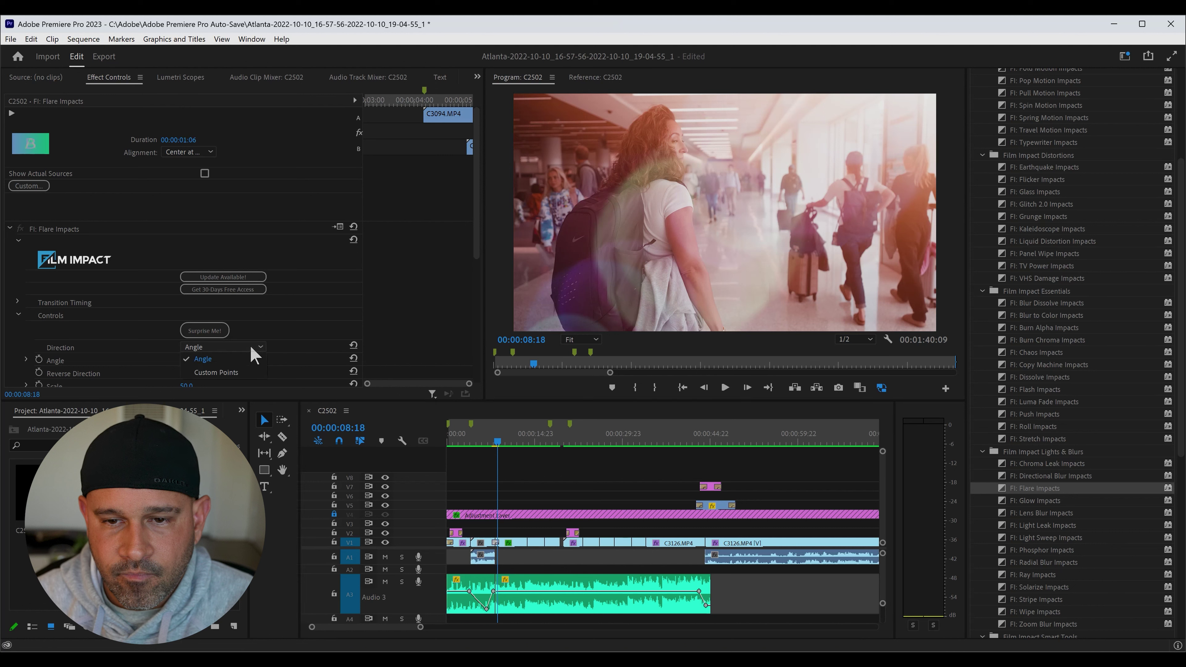
click(240, 359)
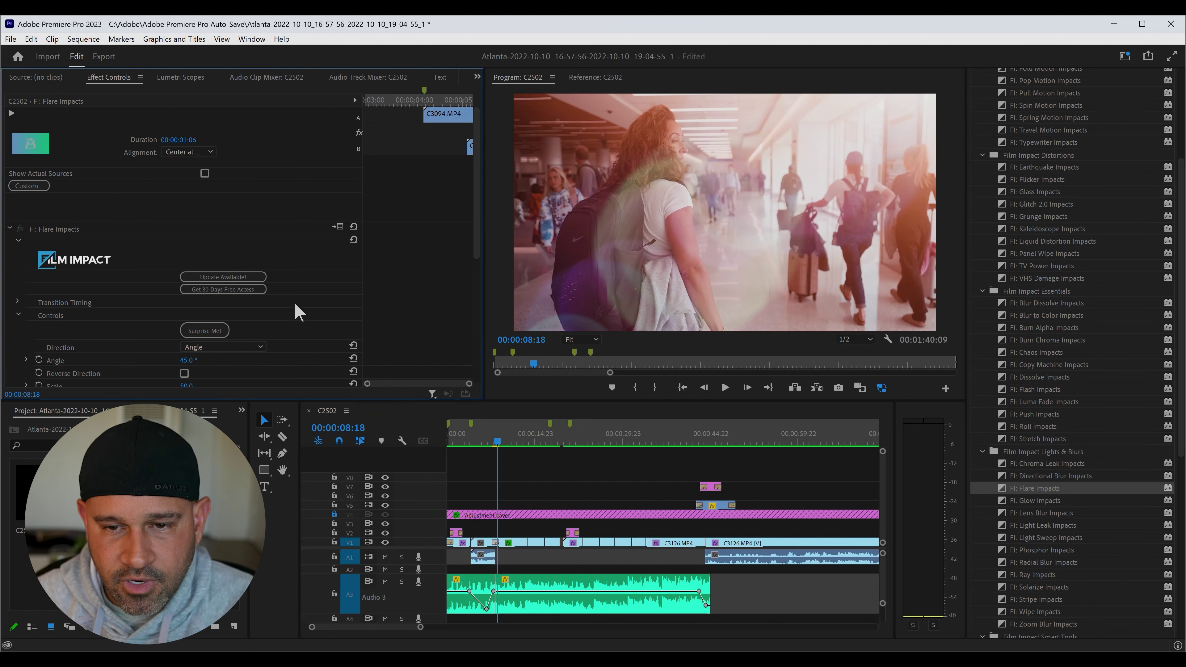
scroll(304, 306, down, 1)
click(199, 312)
click(215, 339)
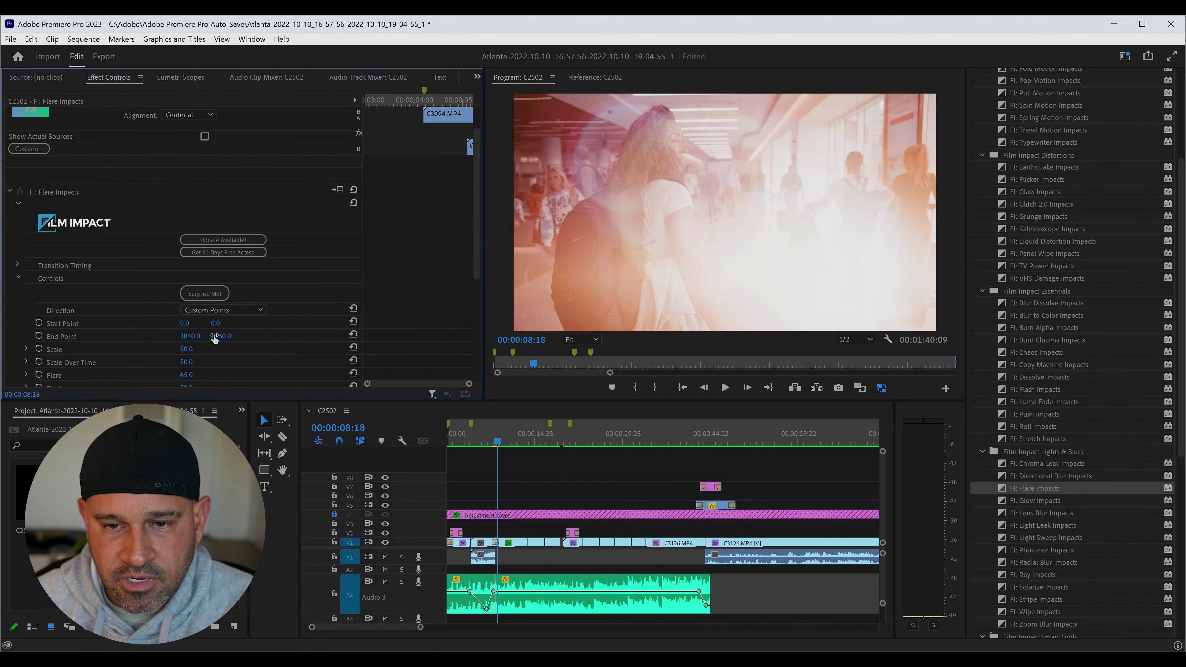
click(492, 444)
key(space)
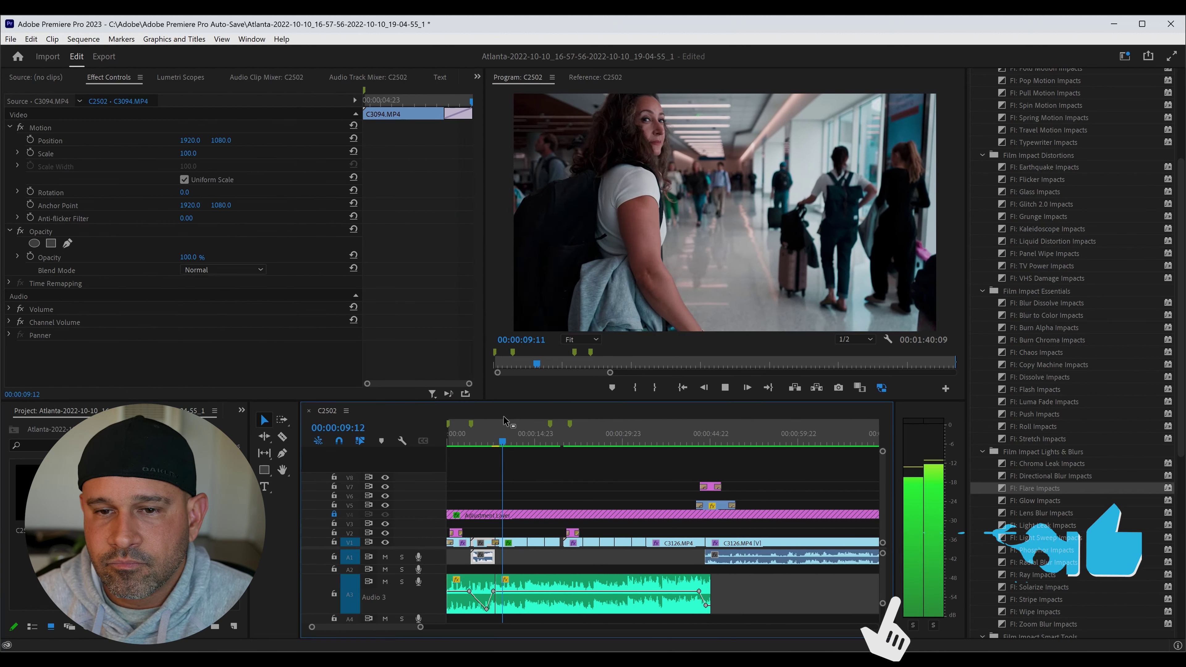
key(space)
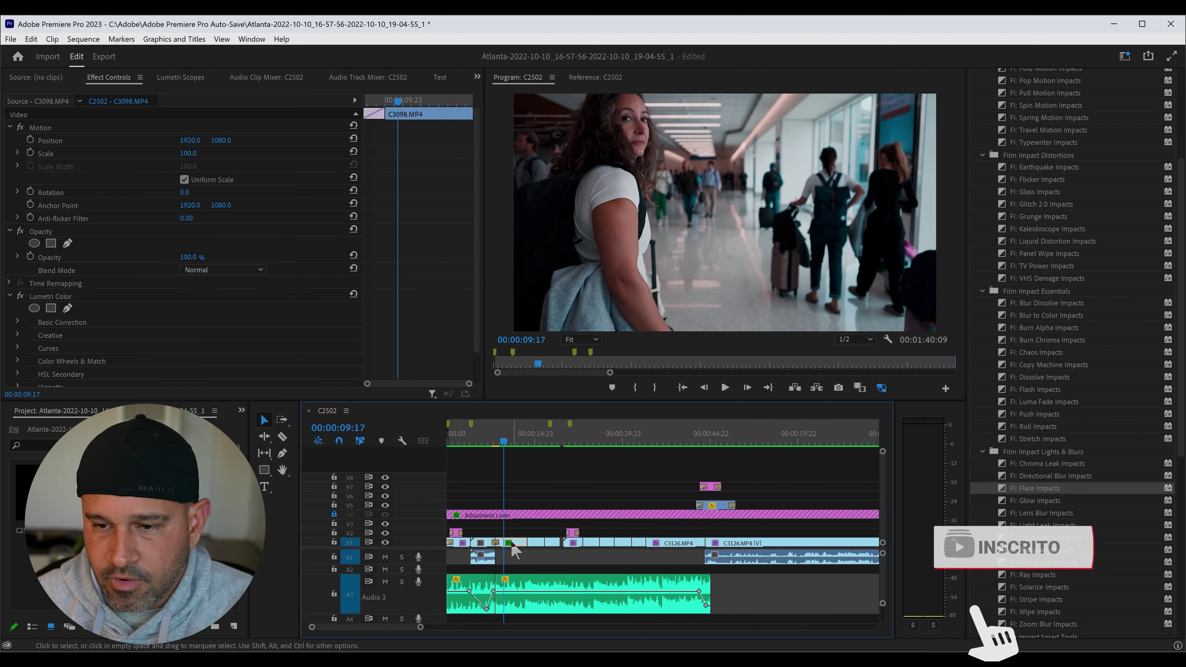
- Reselect the Flare Impacts transition and move the playhead ahead to 00:00:13:12
click(496, 543)
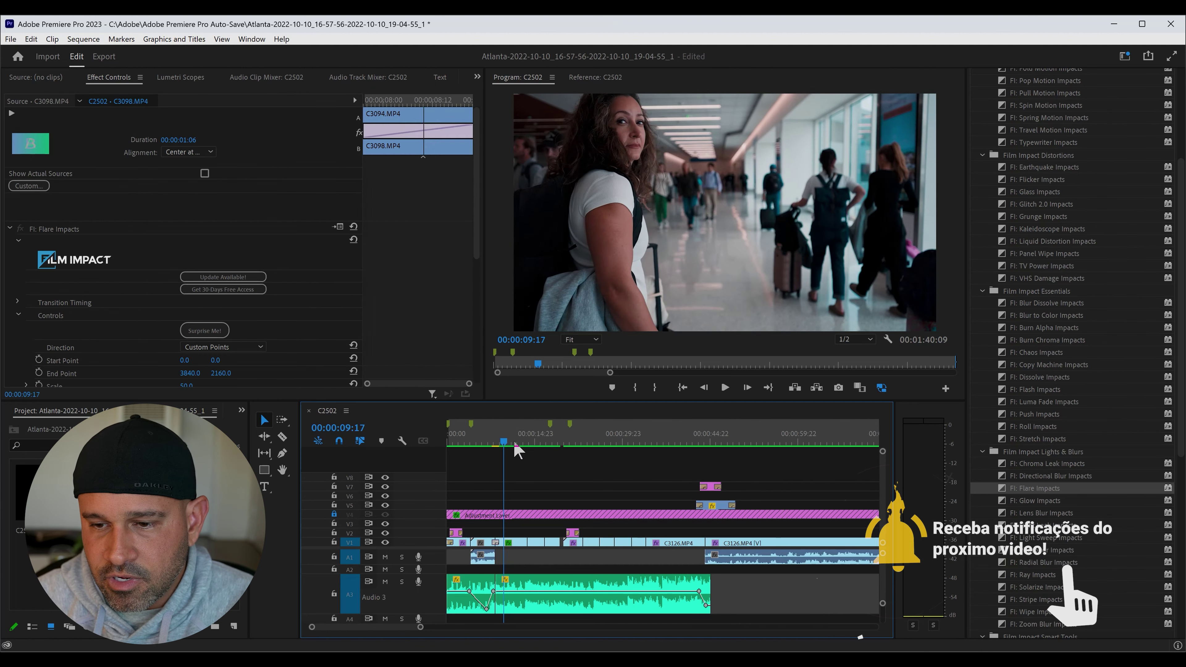
click(518, 444)
drag(522, 451, 526, 449)
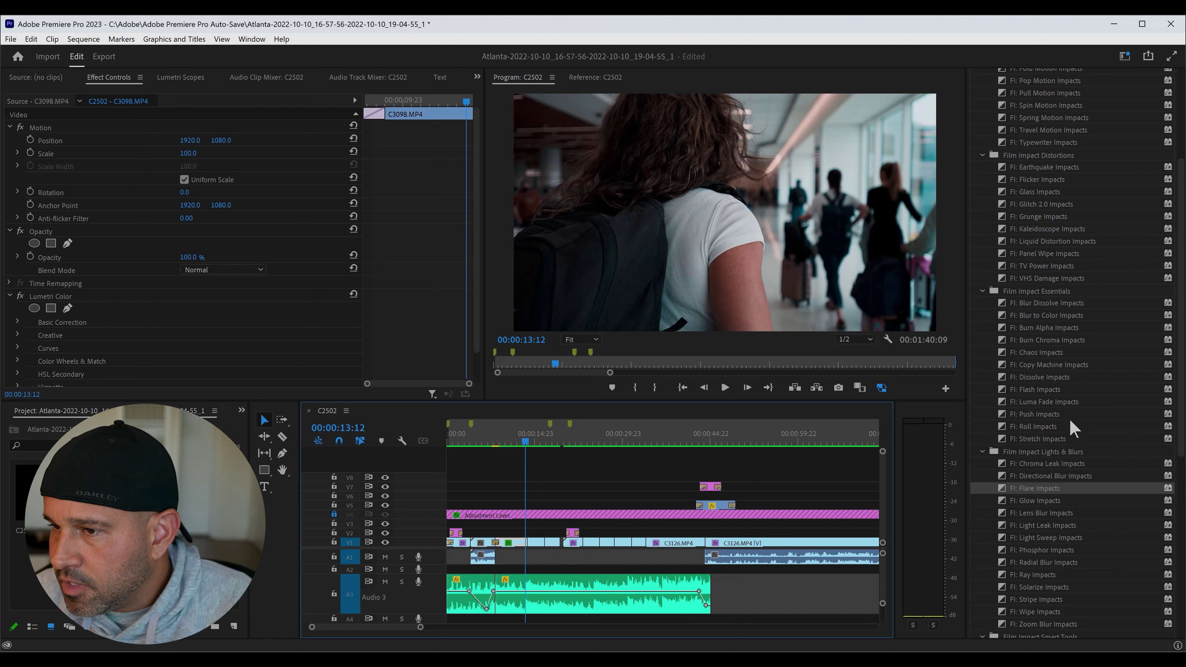
scroll(1068, 419, up, 3)
scroll(1070, 411, up, 3)
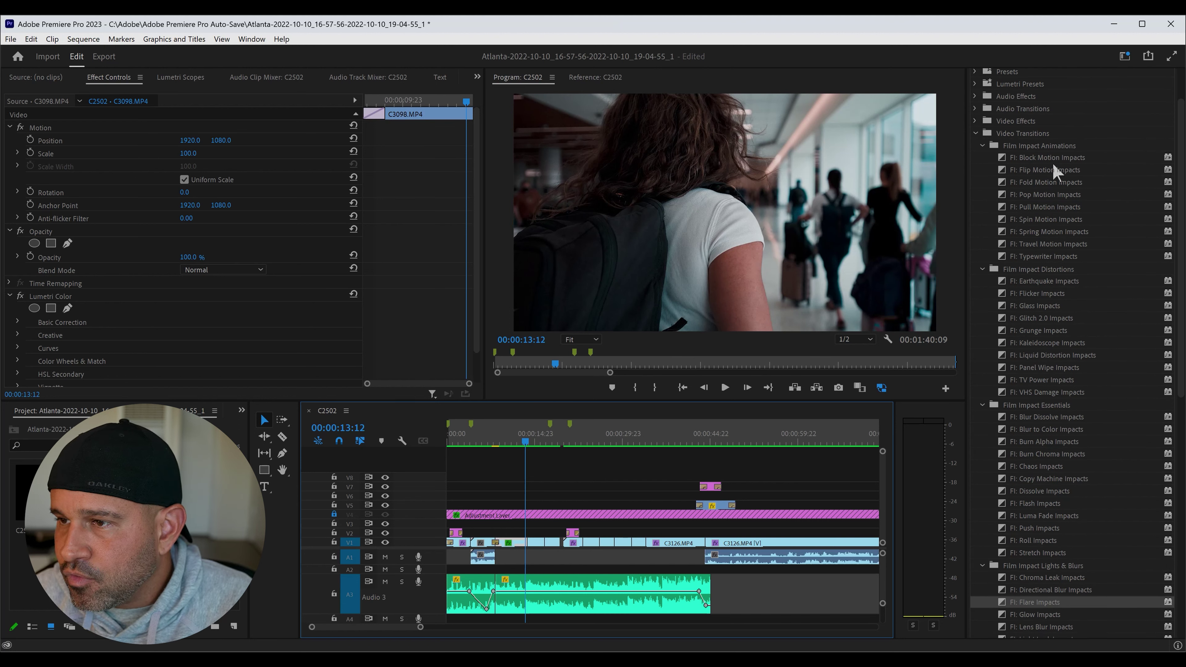
scroll(1043, 377, down, 2)
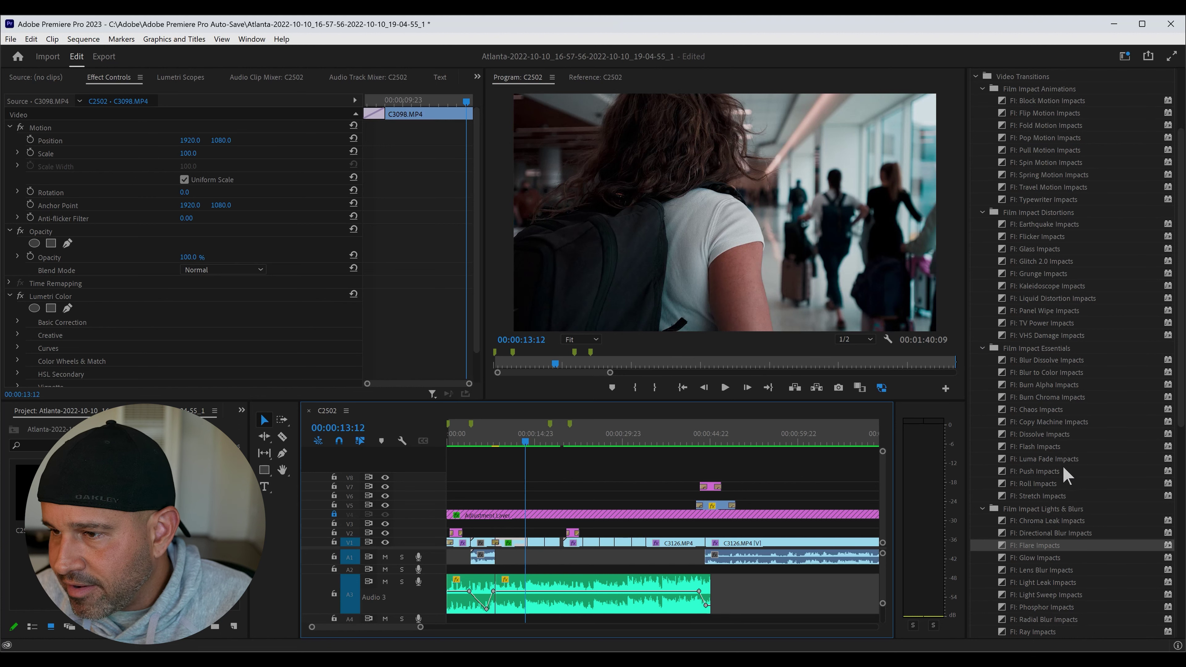
- Place FI: Blur Dissolve Impacts on the cut after C3098.MP4 and select it
drag(1053, 360, 950, 374)
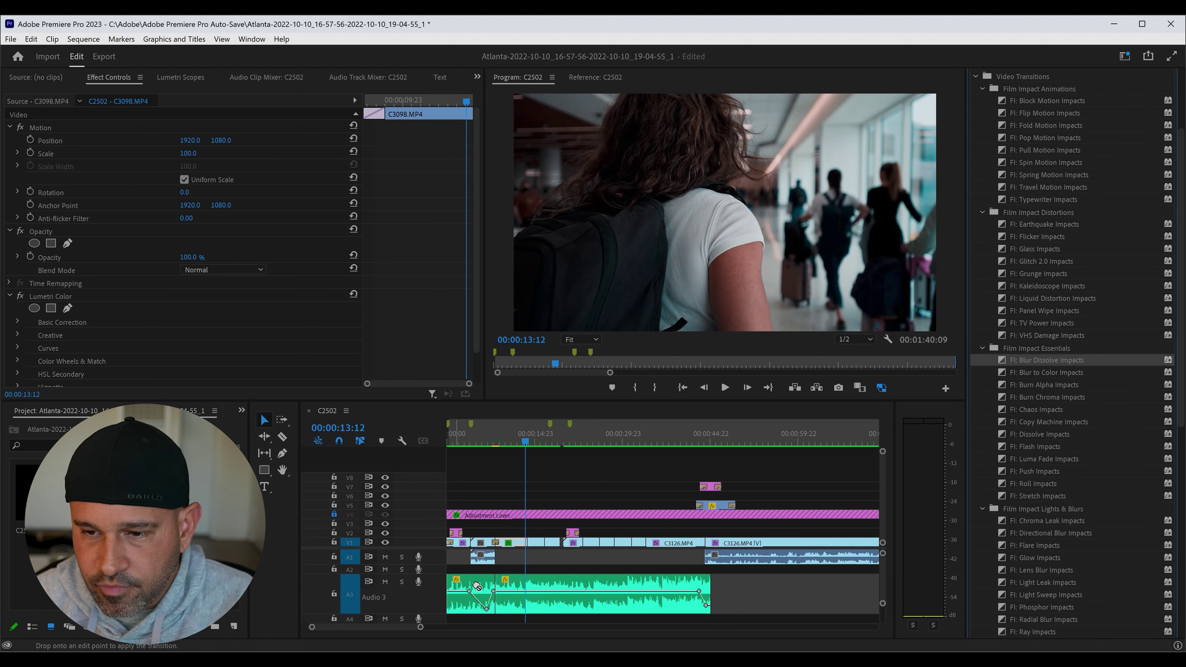
drag(535, 556, 527, 550)
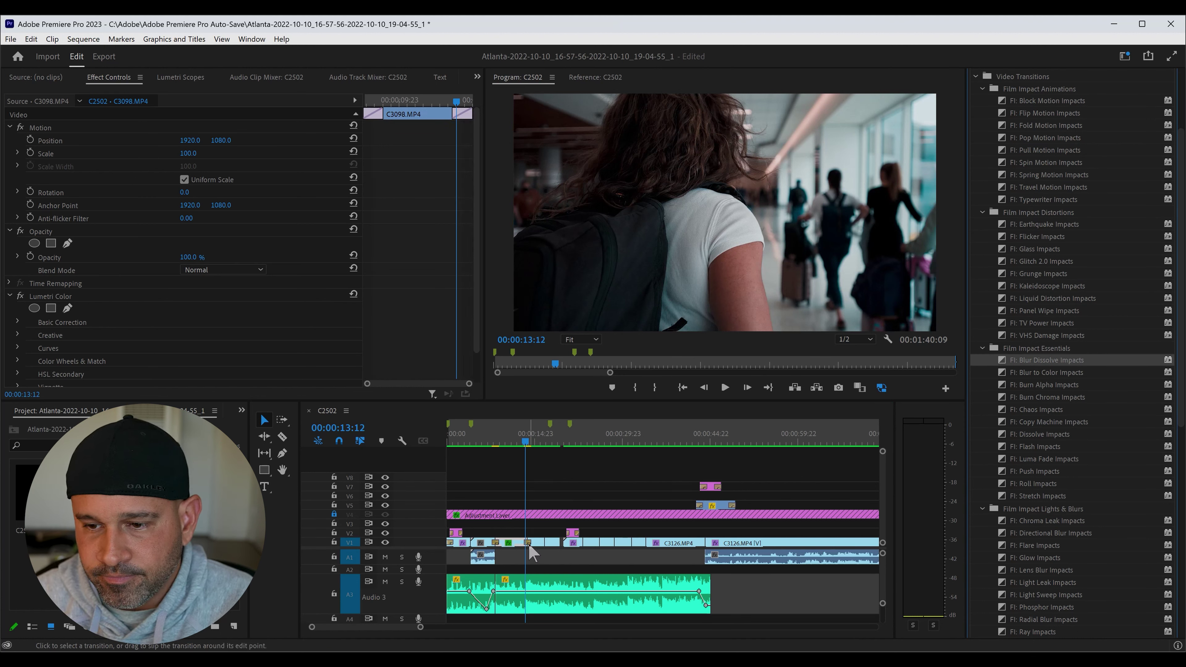
click(526, 543)
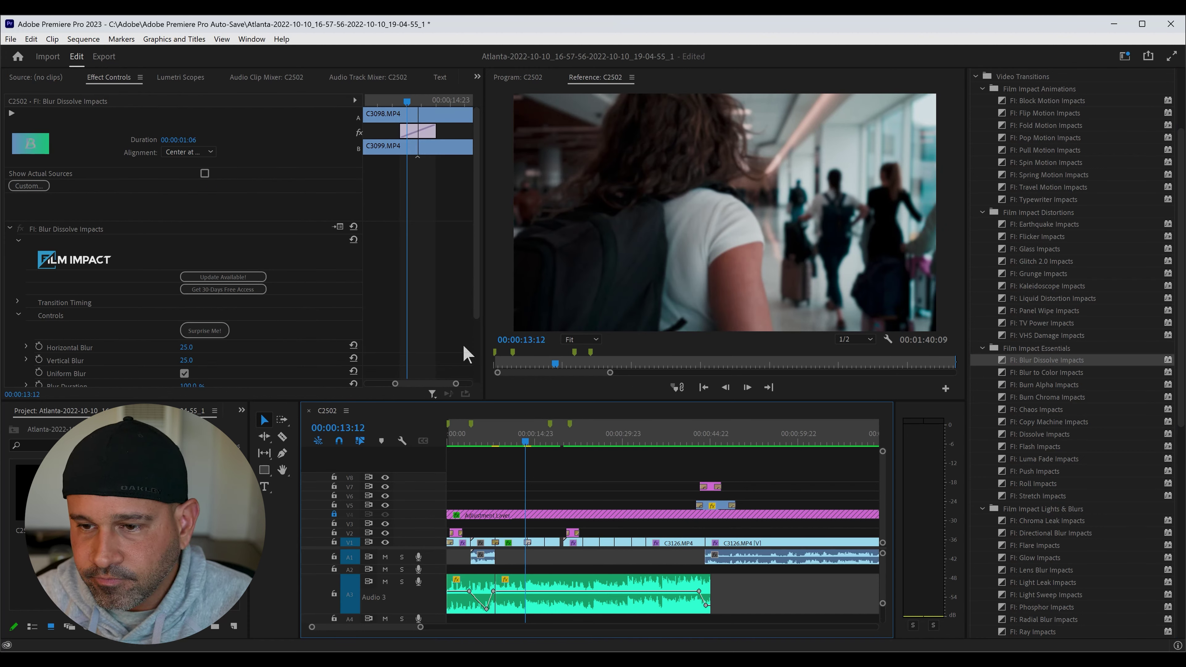
key(space)
click(530, 448)
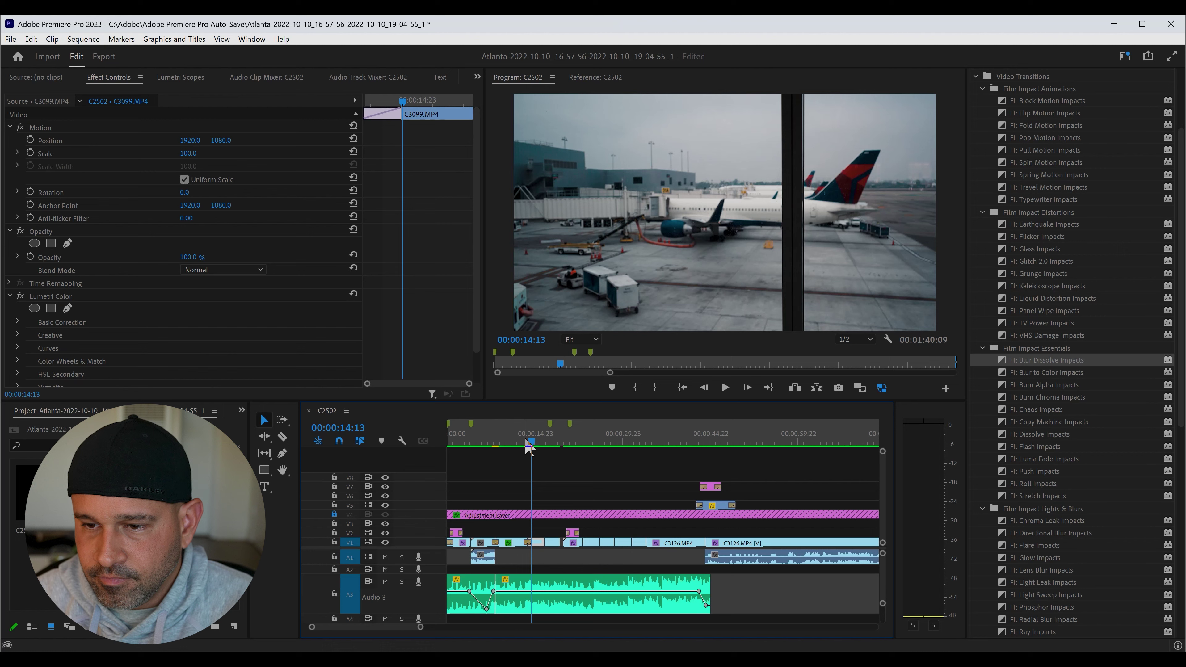
- Preview the Blur Dissolve cut several times, then drop FI: VHS Damage Impacts onto it instead
drag(533, 450, 517, 448)
key(space)
key(space)
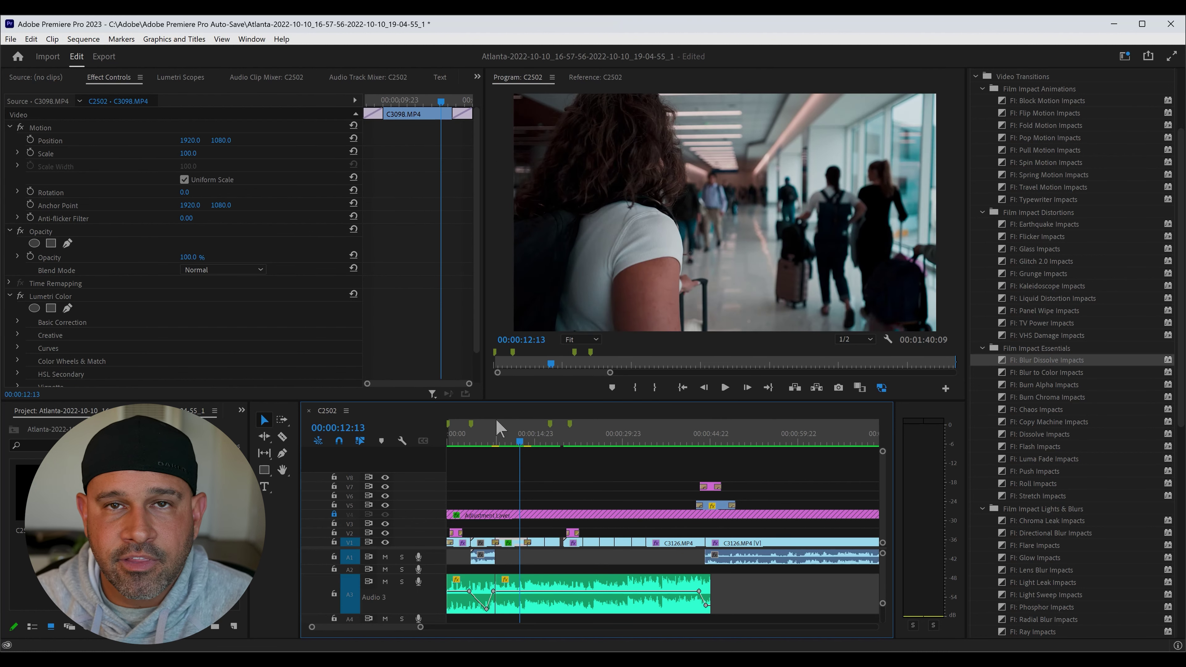
key(space)
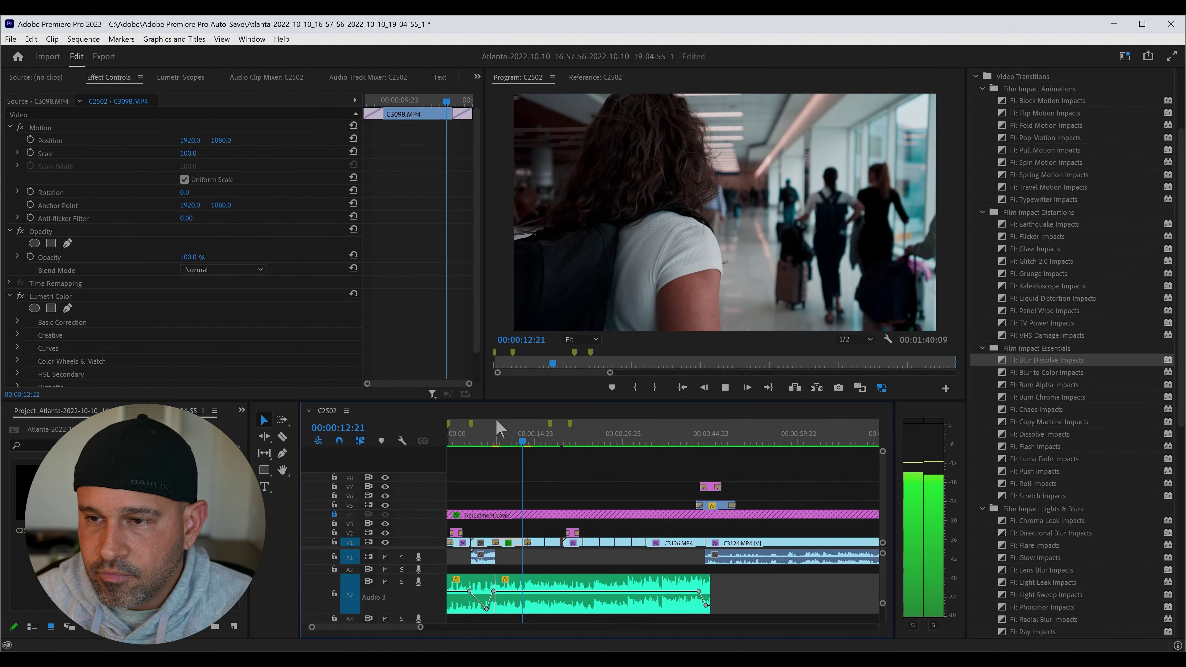
key(space)
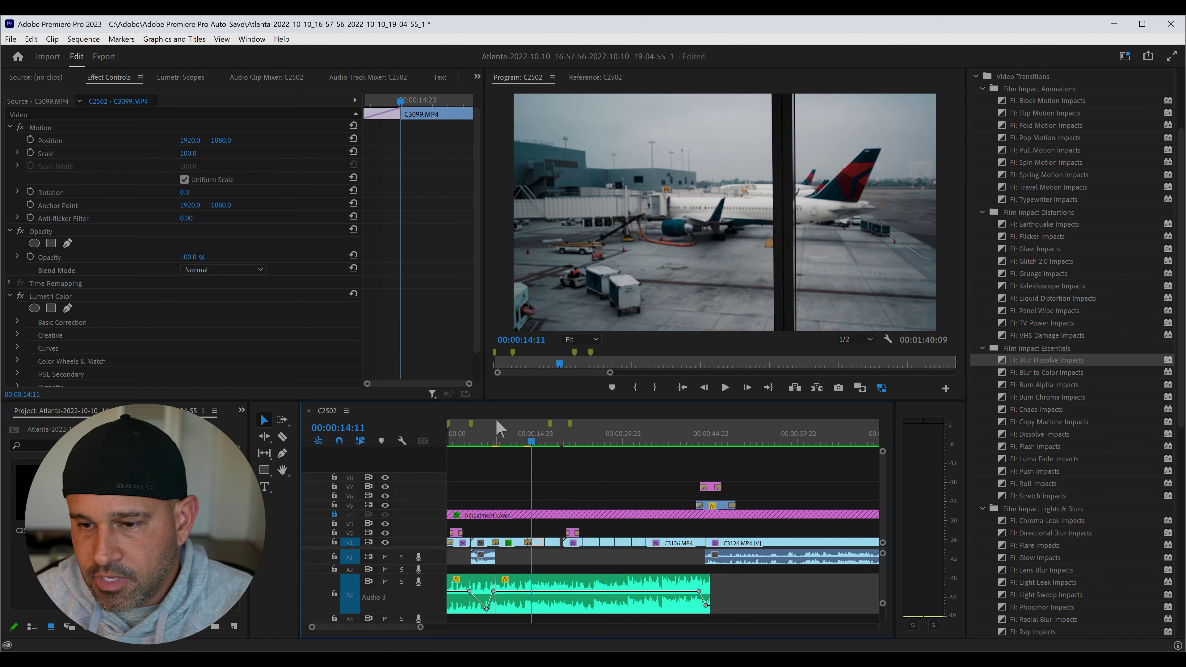
drag(531, 446, 518, 448)
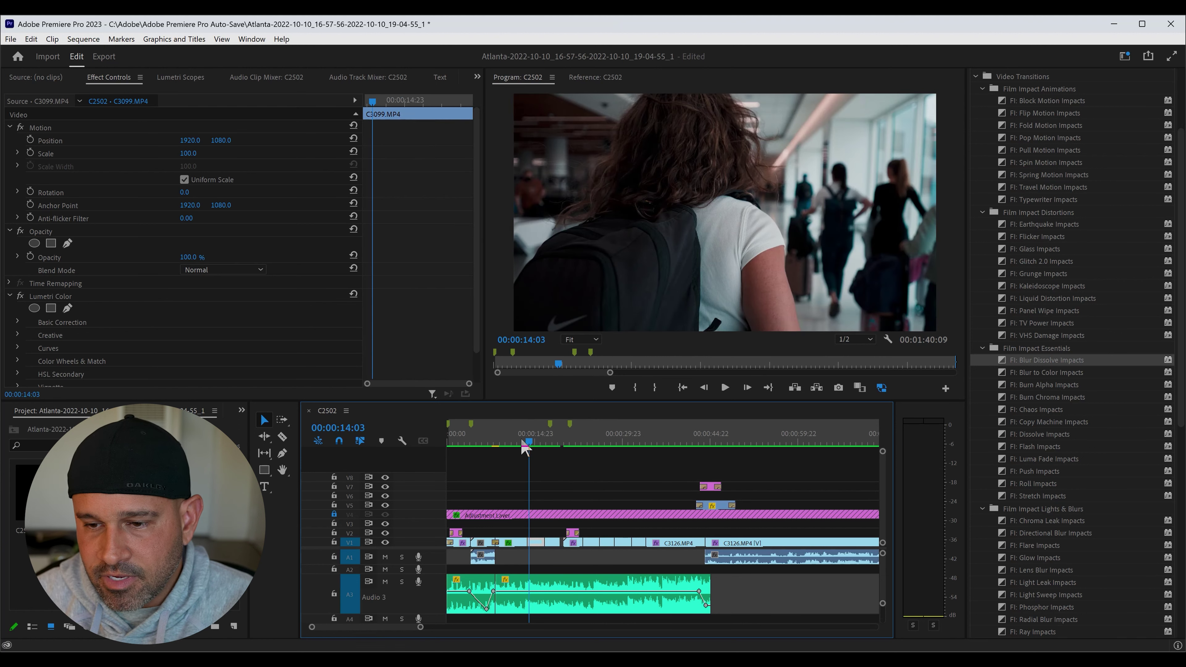
key(space)
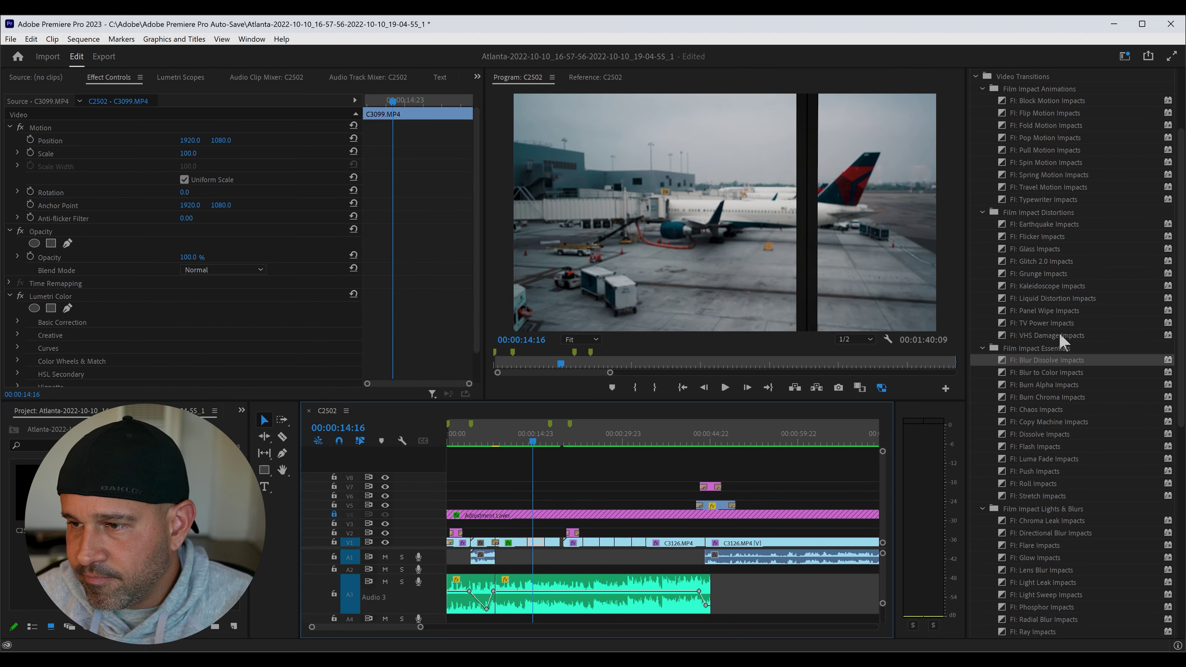
drag(1058, 334, 527, 543)
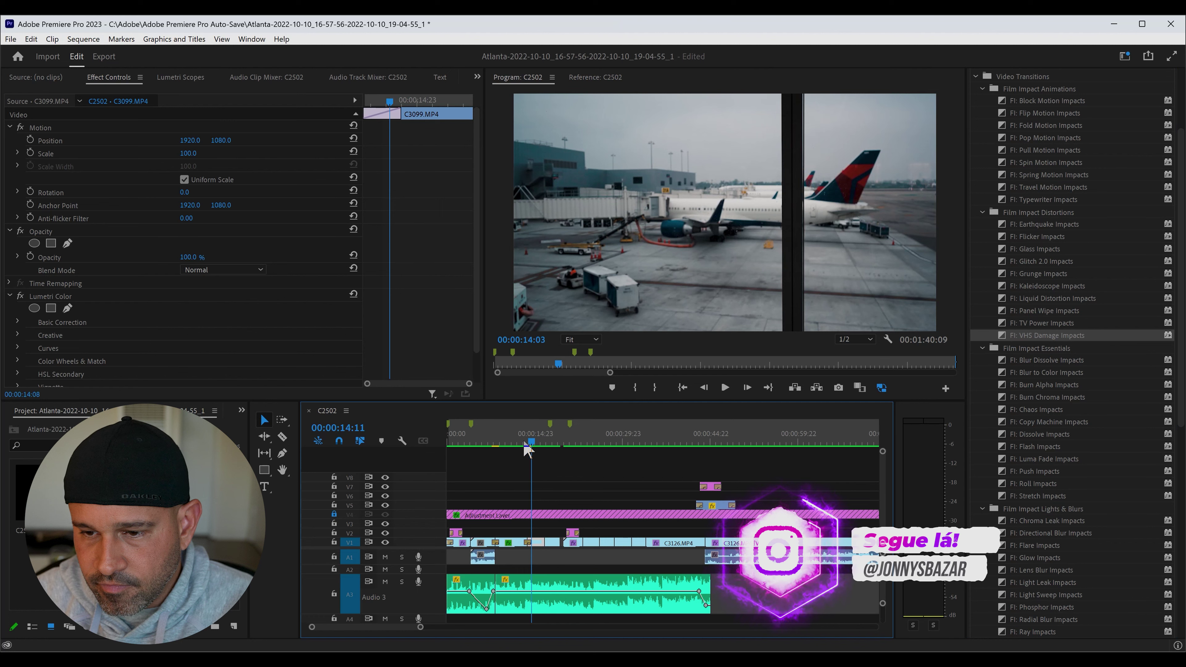
- Play the VHS Damage Impacts cut from the corridor shot into airplane shot C3099
drag(533, 450, 524, 449)
key(space)
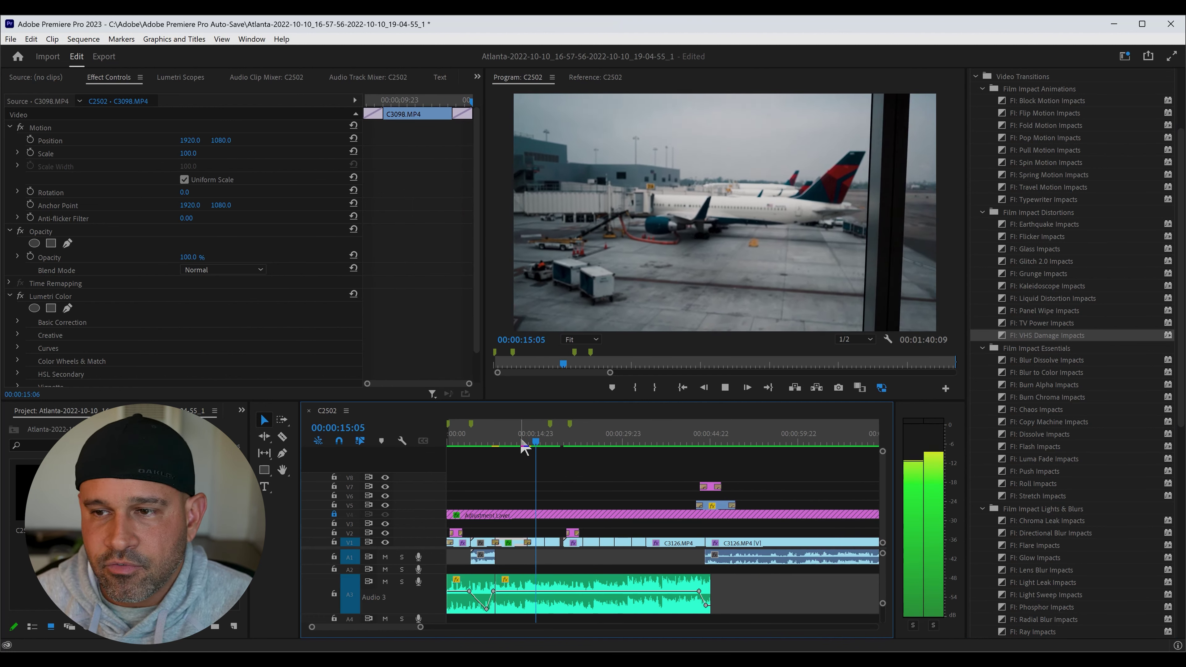
key(space)
scroll(981, 476, down, 3)
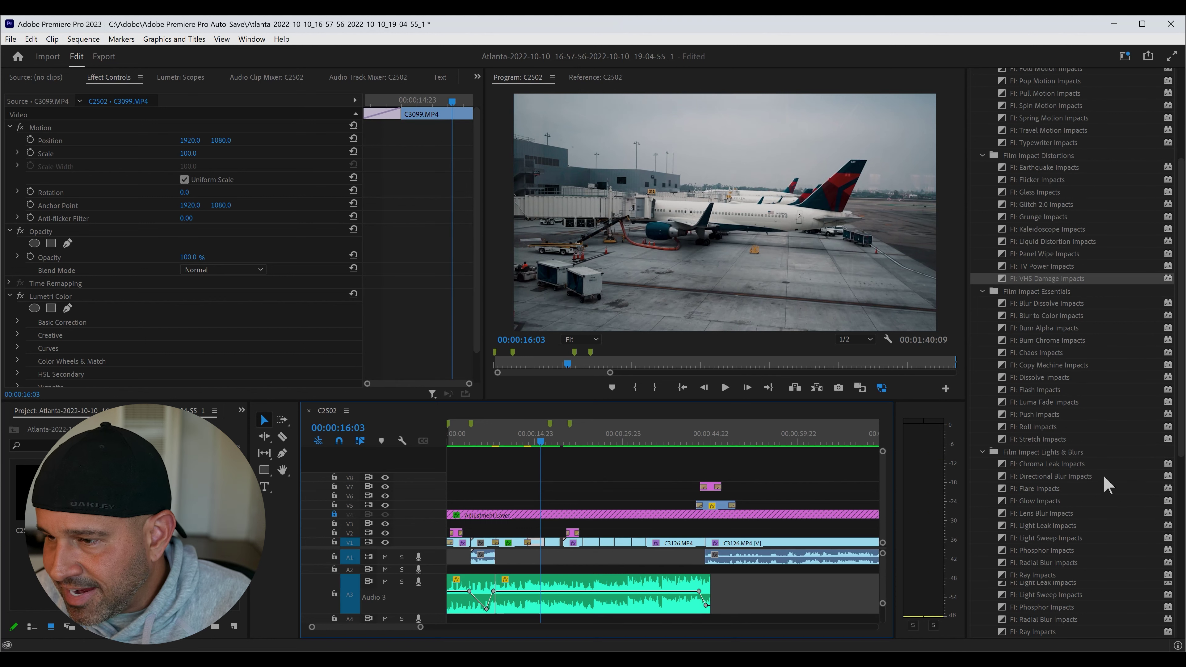
scroll(1050, 518, down, 3)
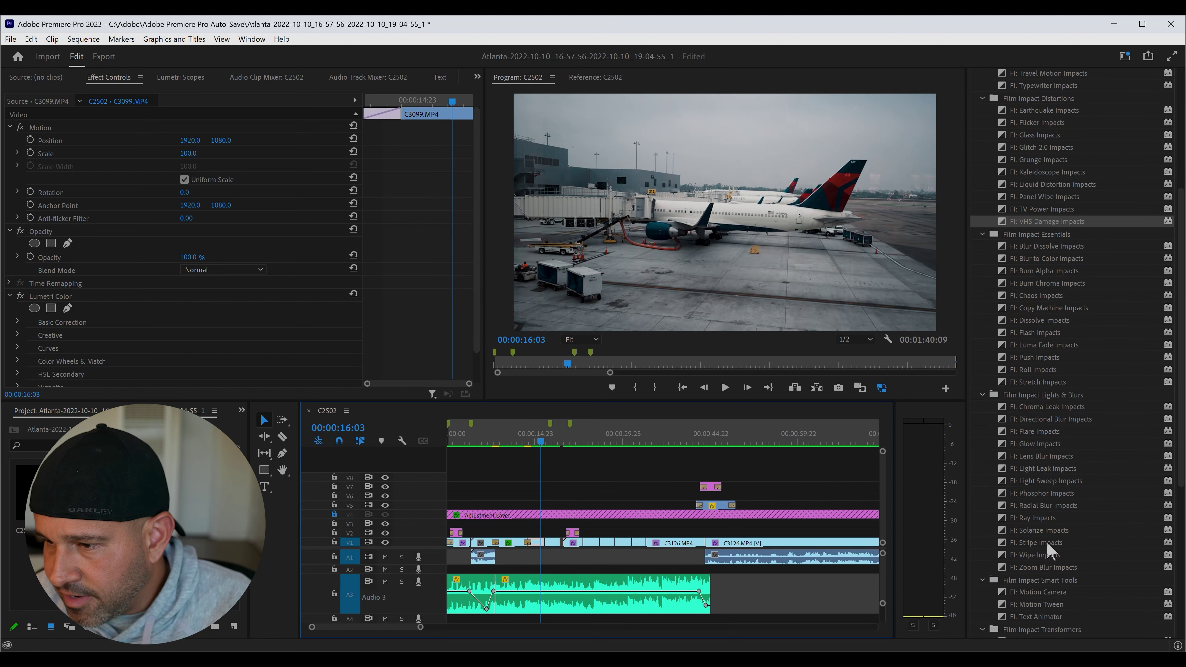
scroll(1052, 532, down, 3)
- Drop FI: Motion Camera on the C3099-to-C3104 cabin cut, preview it, and select it
mouse_move(1049, 537)
mouse_down()
mouse_move(606, 559)
mouse_move(548, 544)
mouse_up()
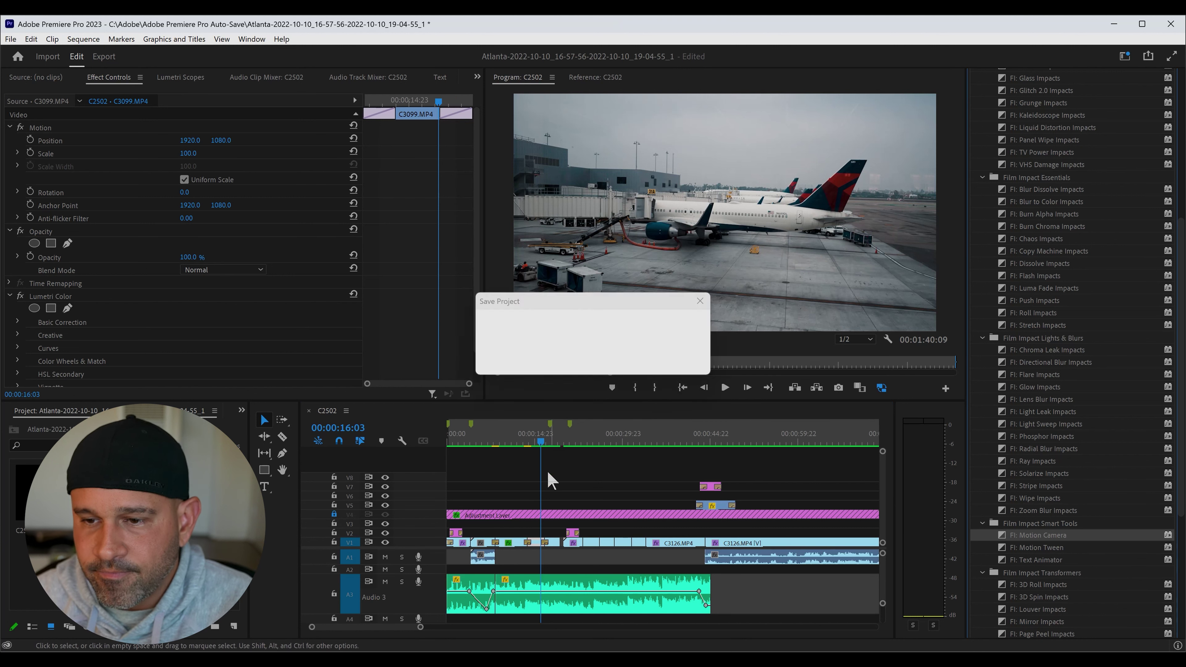
key(space)
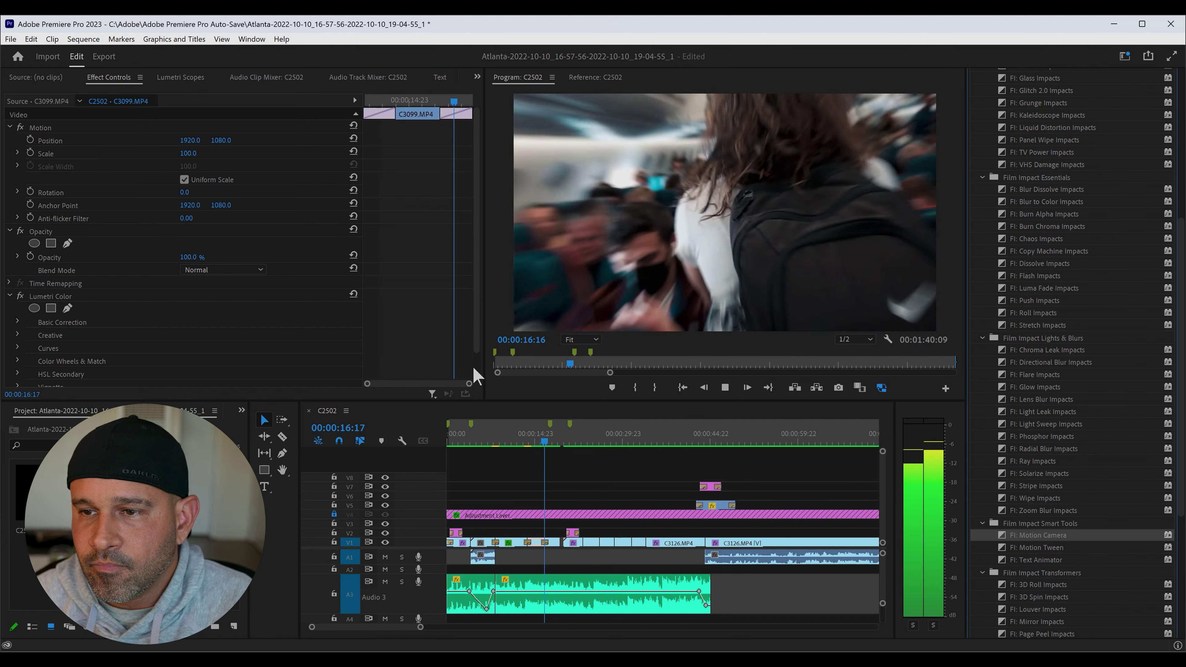
key(space)
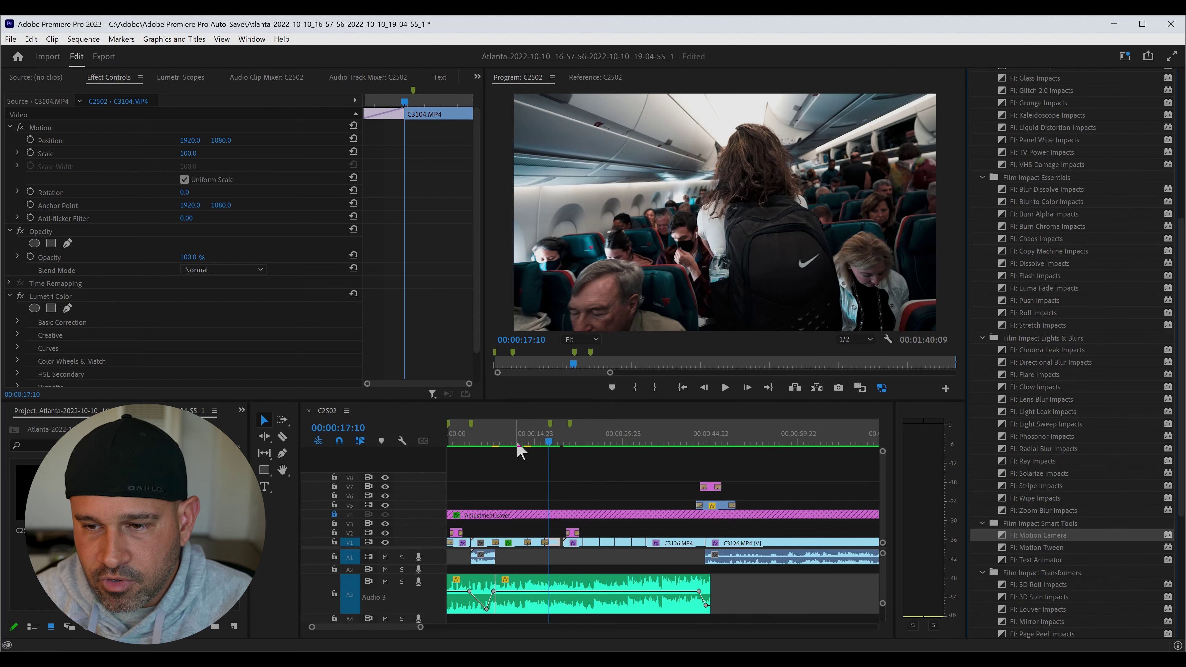
drag(552, 452, 543, 450)
key(space)
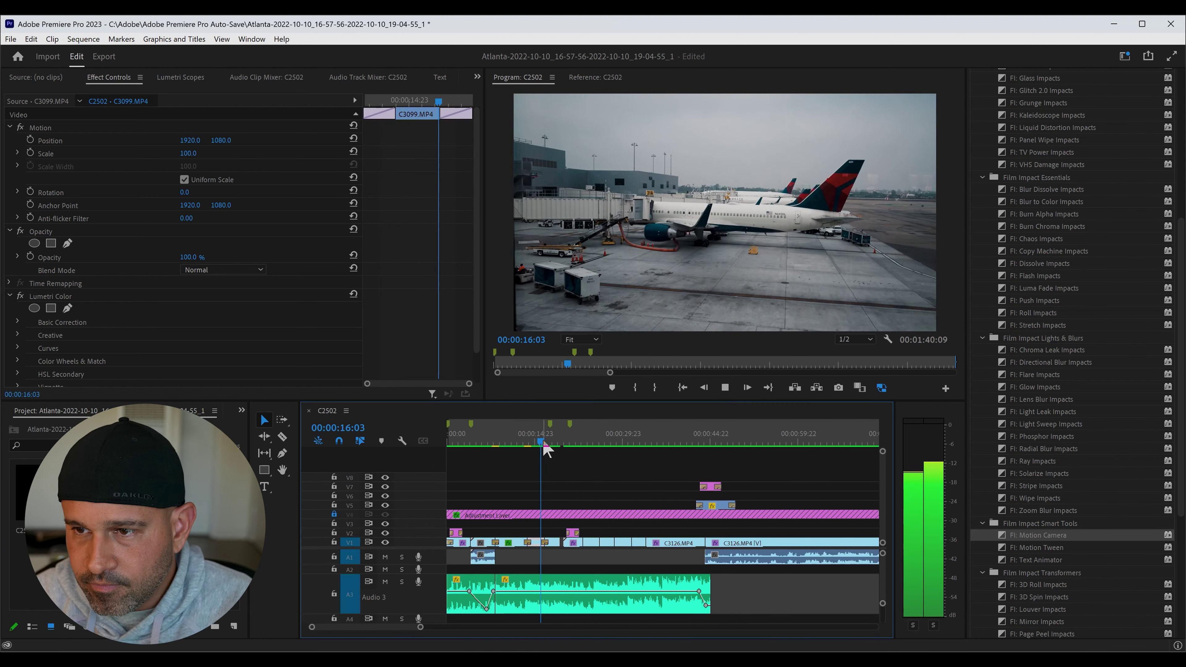
key(space)
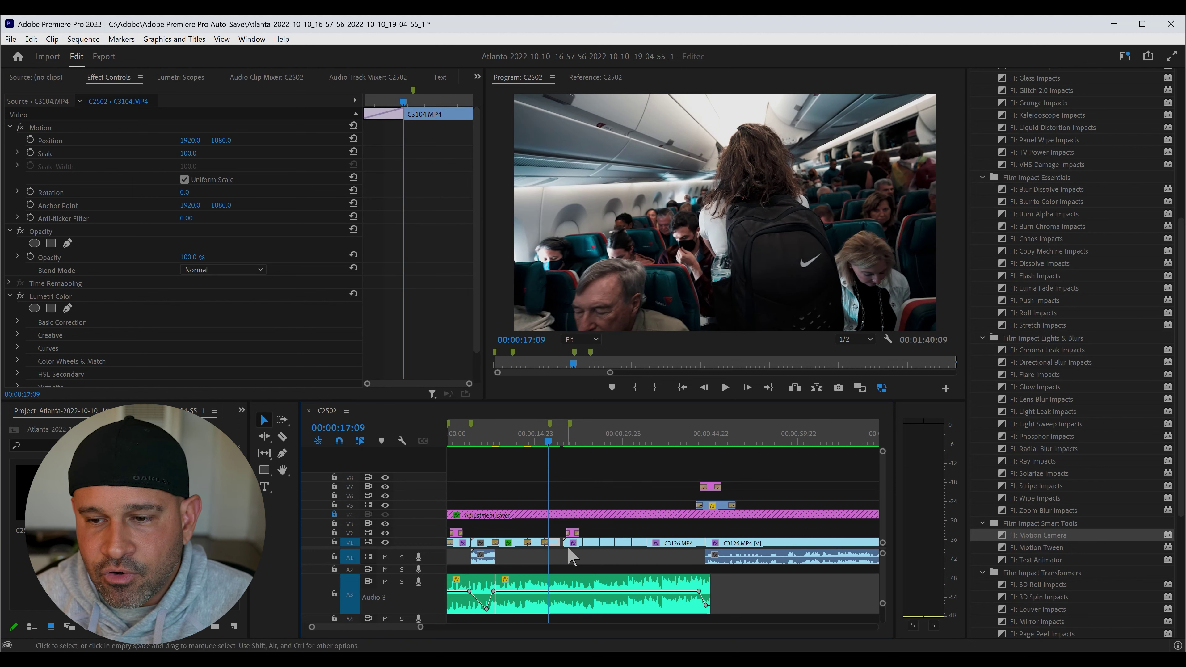
click(547, 543)
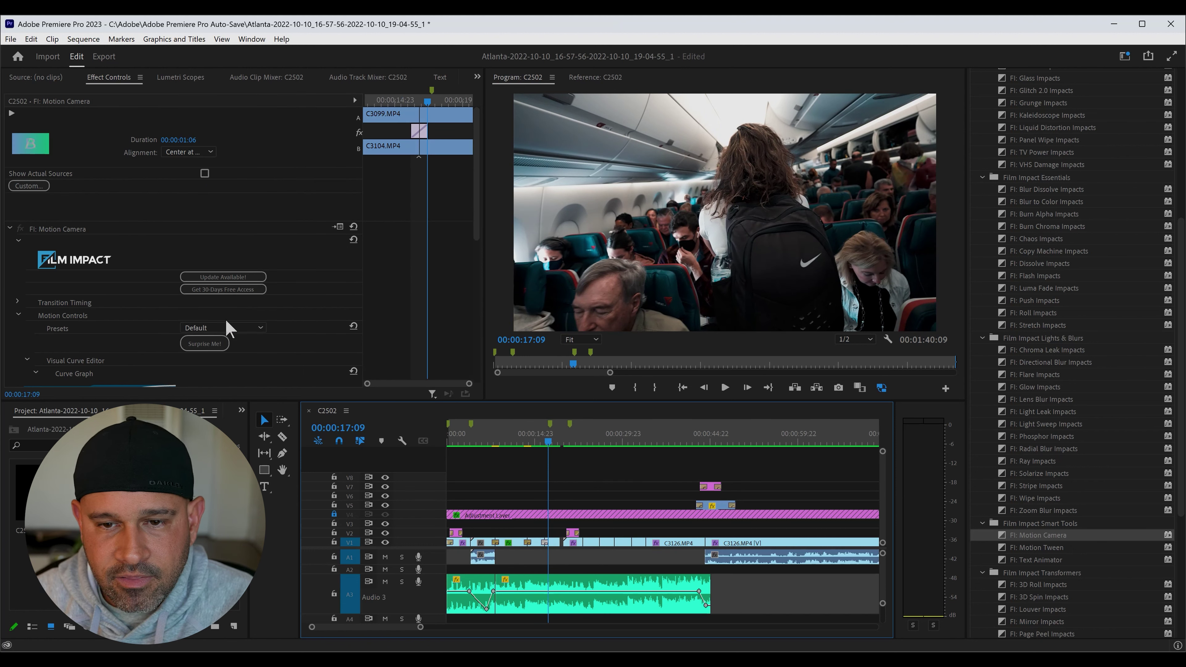
- Try the Power Zoom In preset on the Motion Camera transition and preview it
click(216, 328)
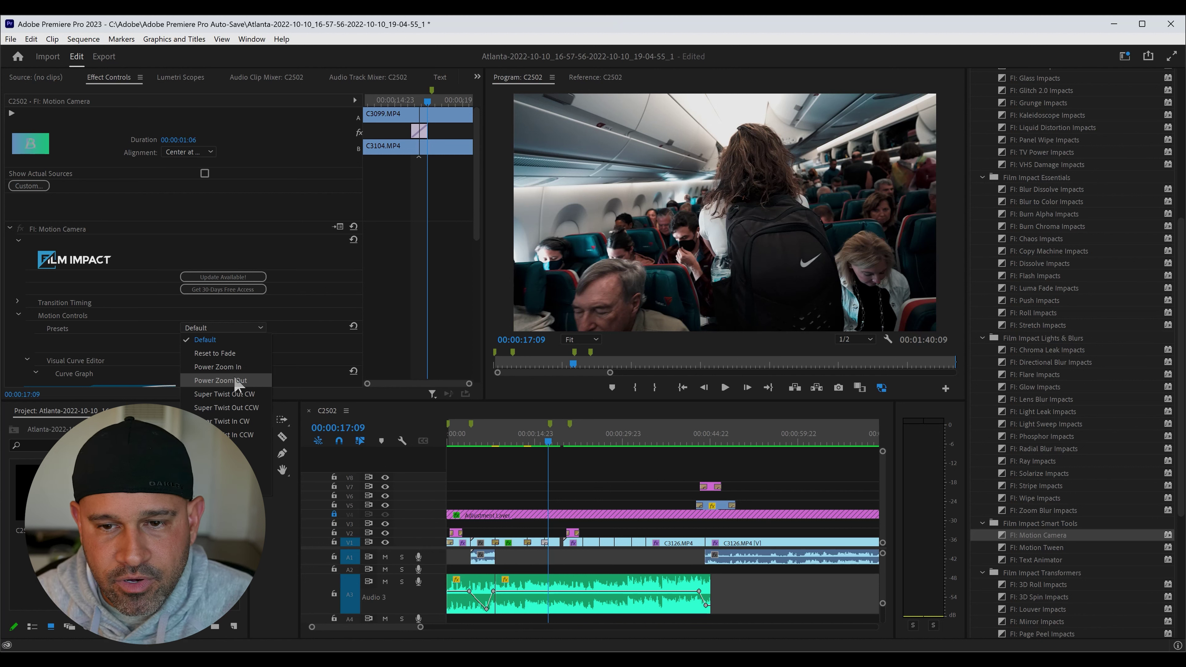
click(223, 367)
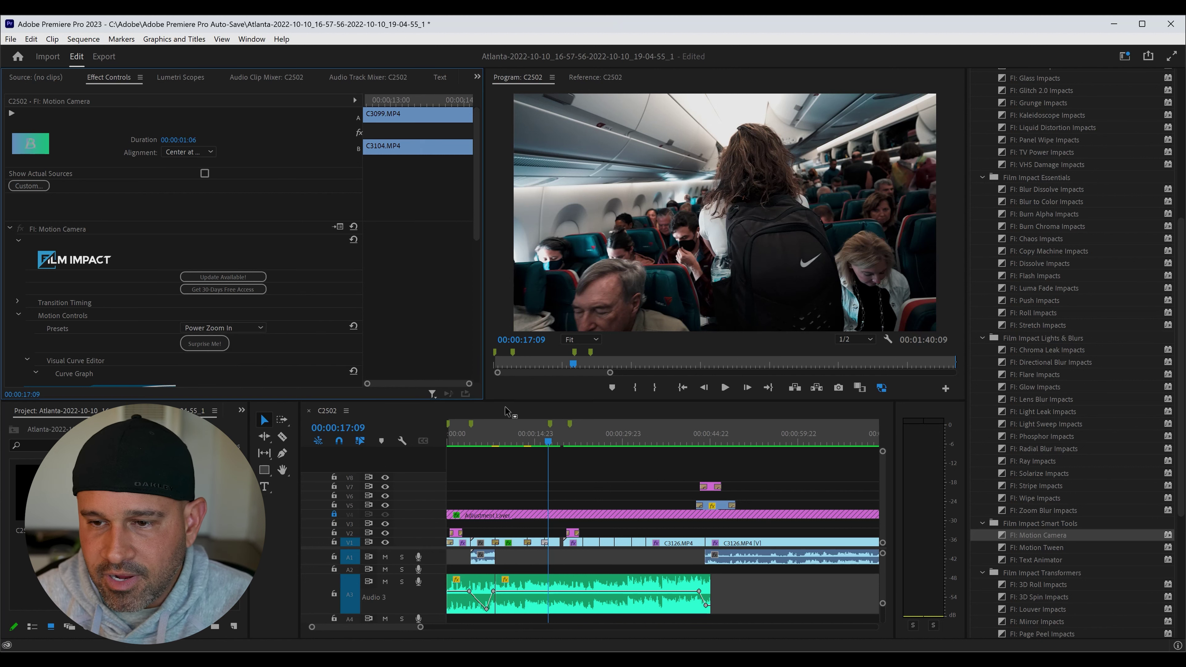
click(540, 441)
key(space)
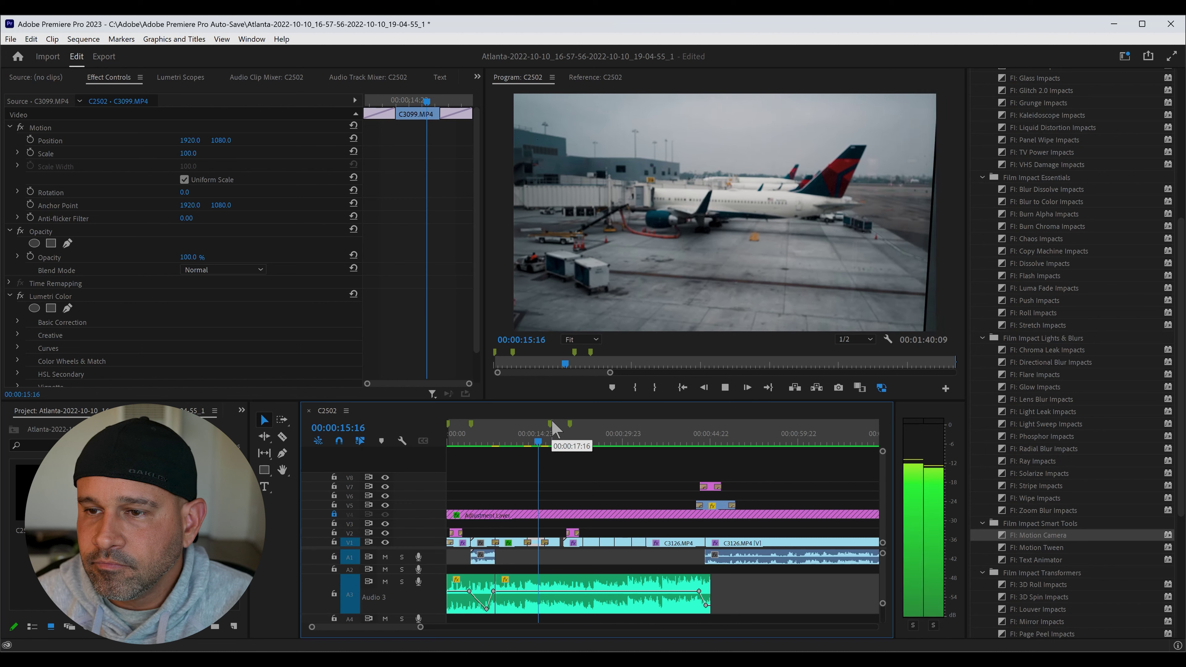
key(space)
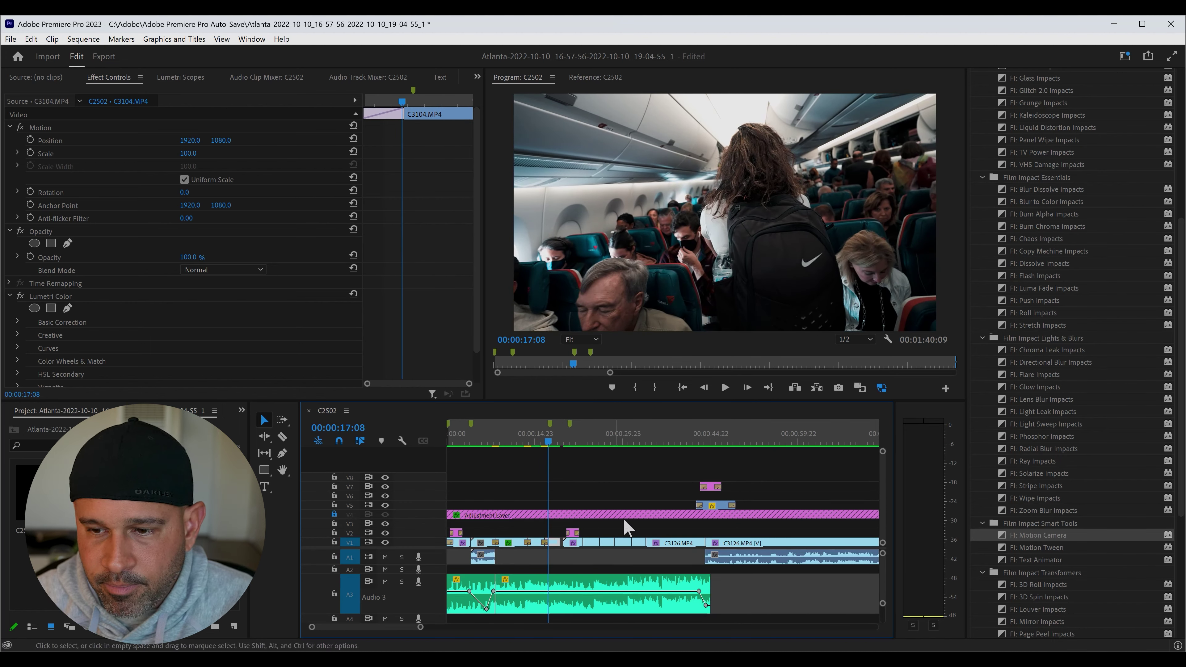
- Switch the Motion Camera preset to Power Zoom Out and preview the airplane cut
click(546, 544)
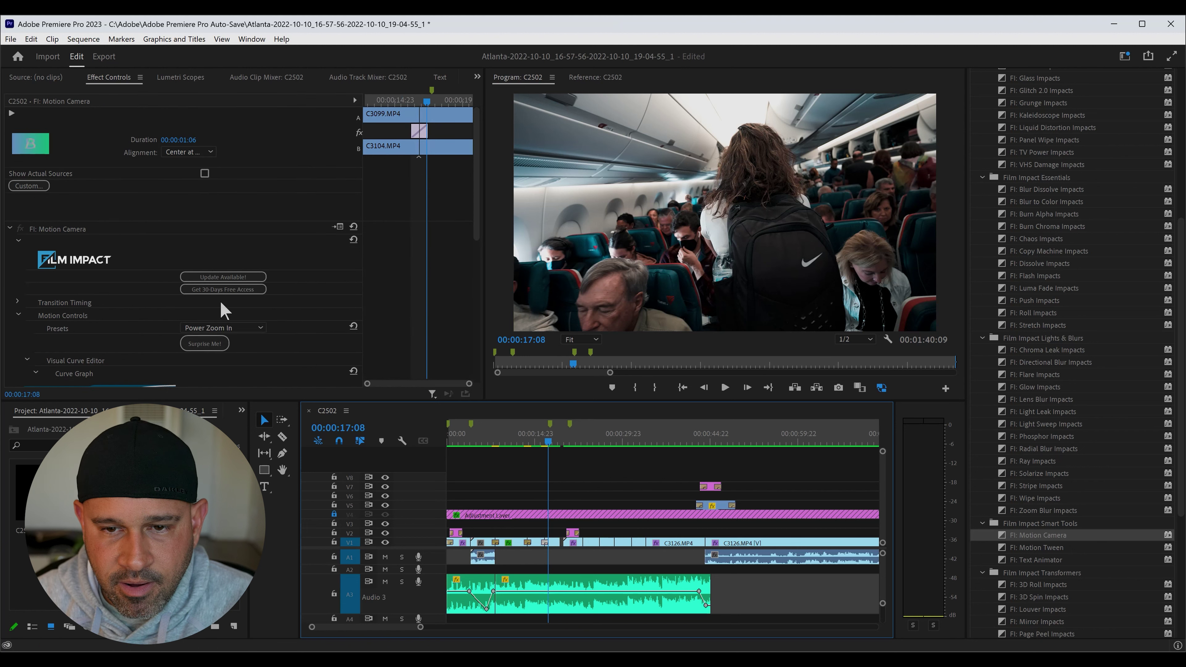
click(223, 333)
click(229, 378)
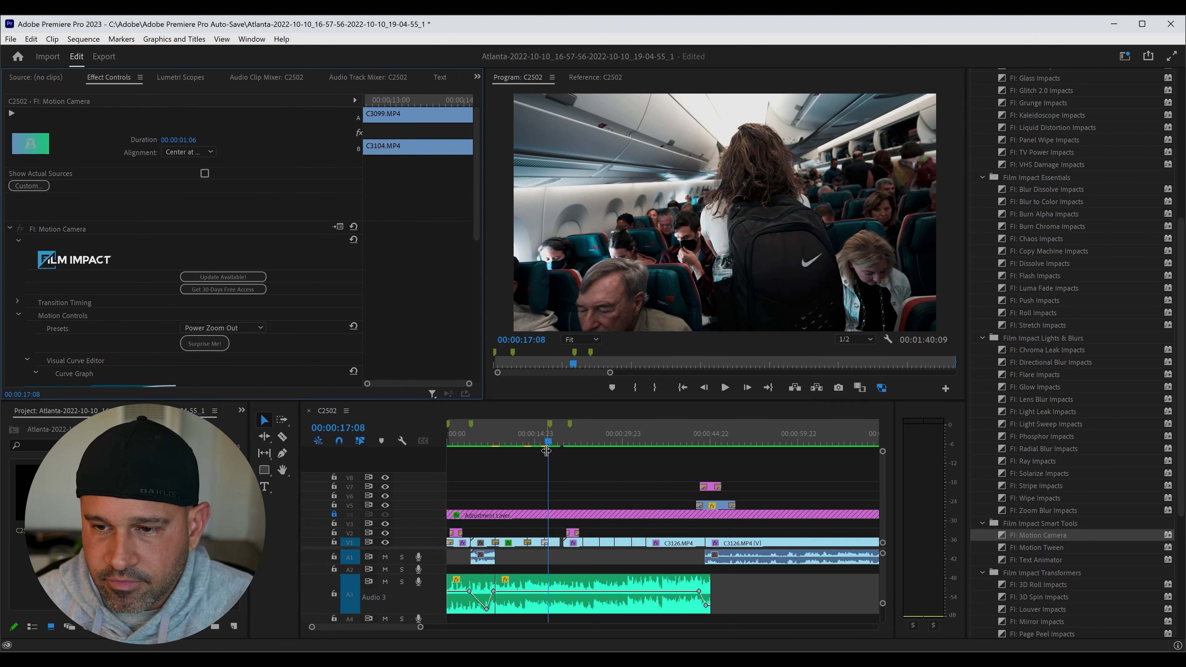
drag(549, 446, 541, 446)
key(space)
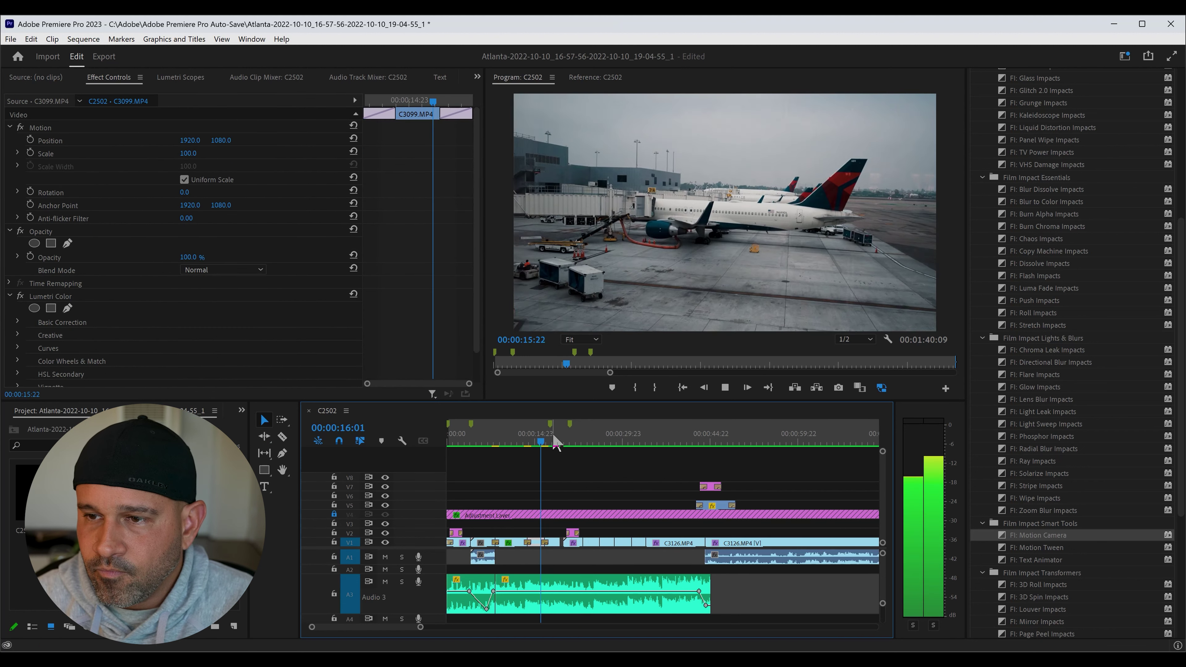
key(space)
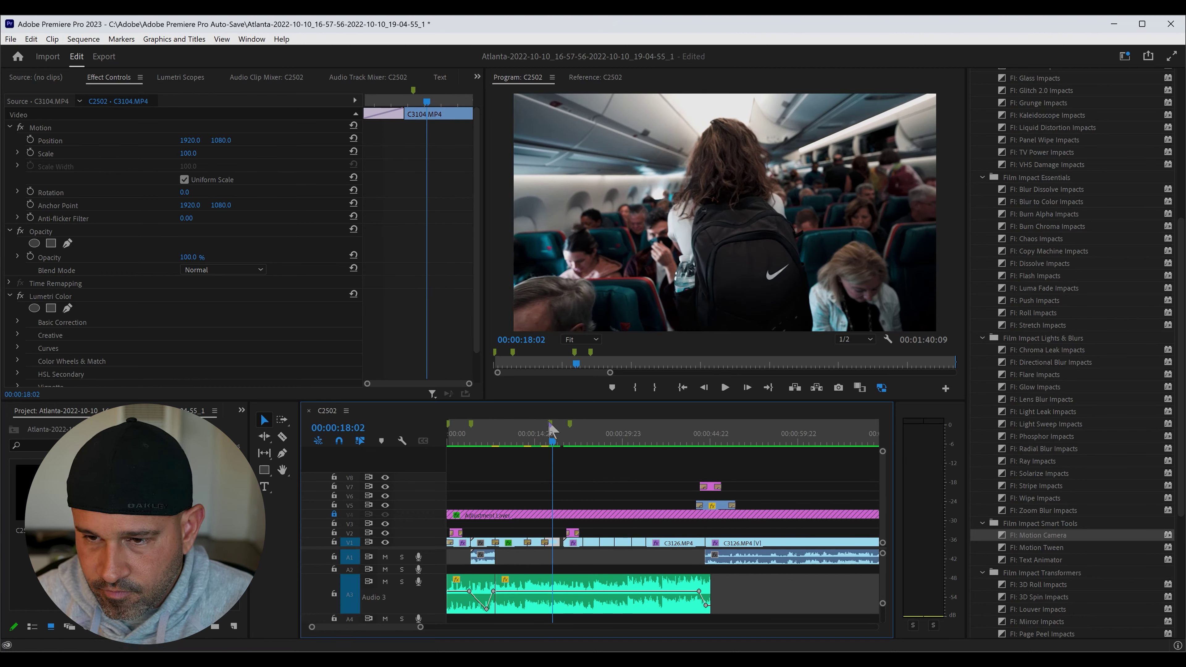
drag(556, 446, 480, 435)
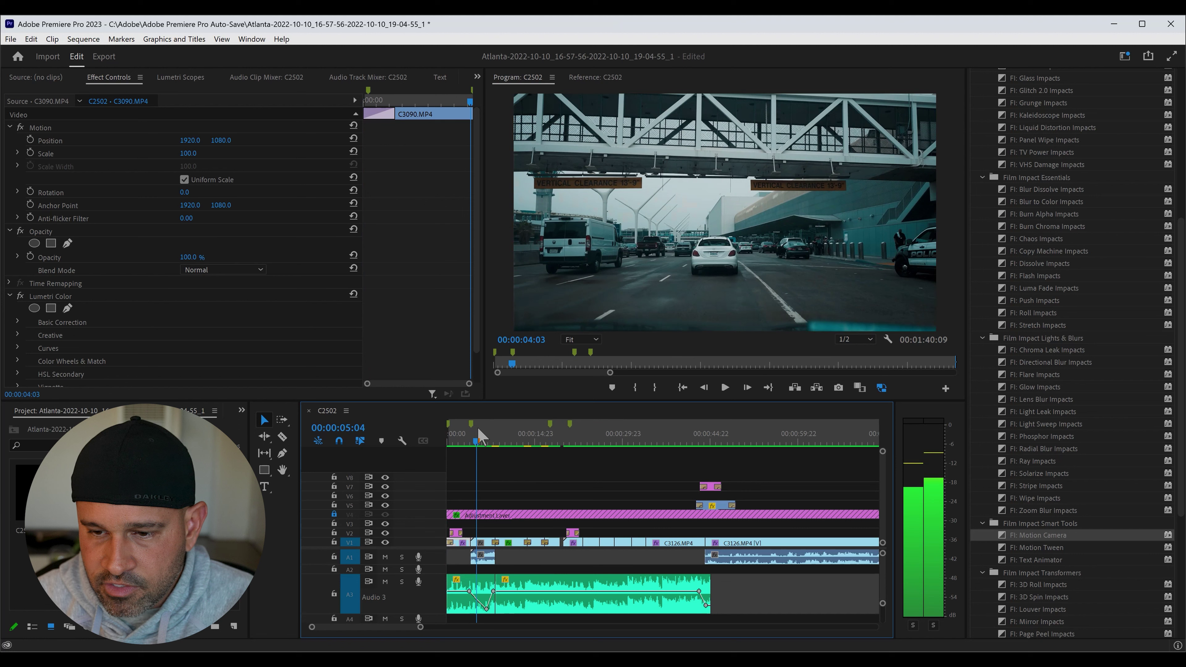
- Apply FI: 3D Roll Impacts to the V1 cut near 04:00 after the road clip and preview it
scroll(1119, 591, down, 3)
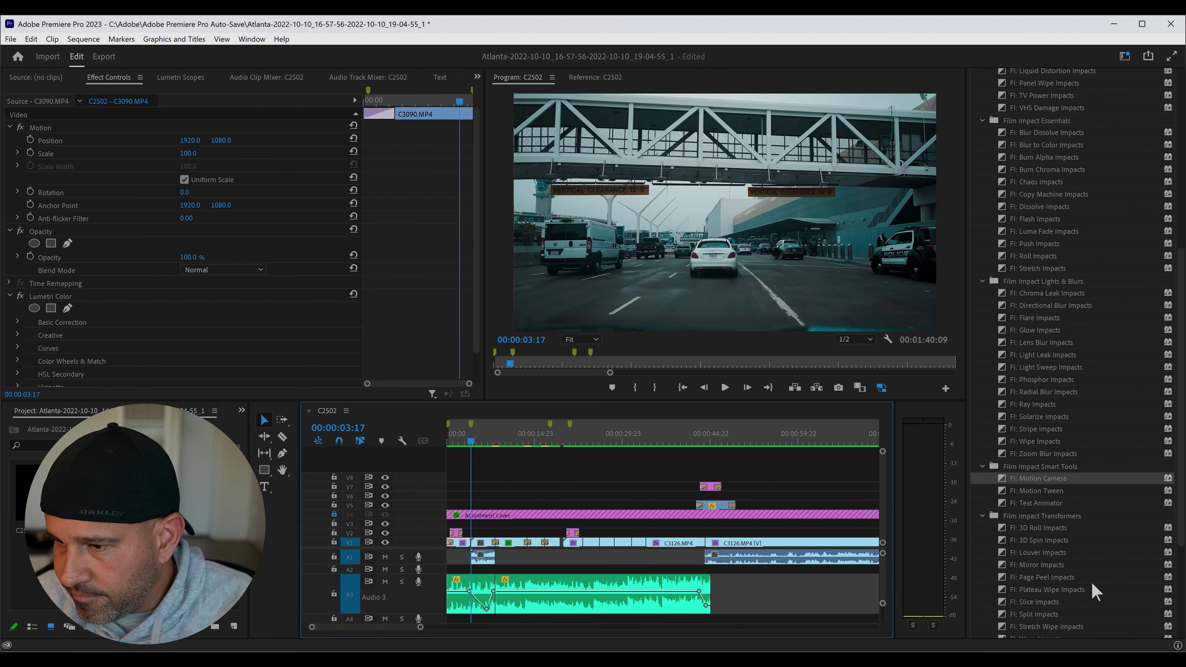
drag(1046, 529, 457, 516)
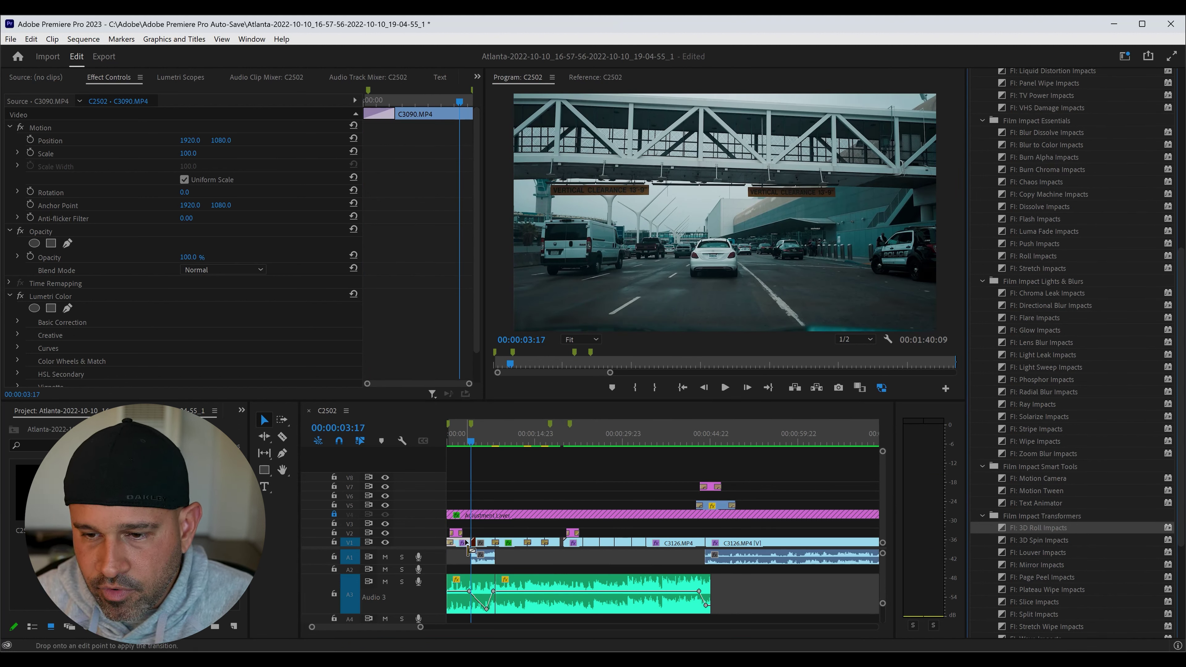
drag(474, 548, 474, 551)
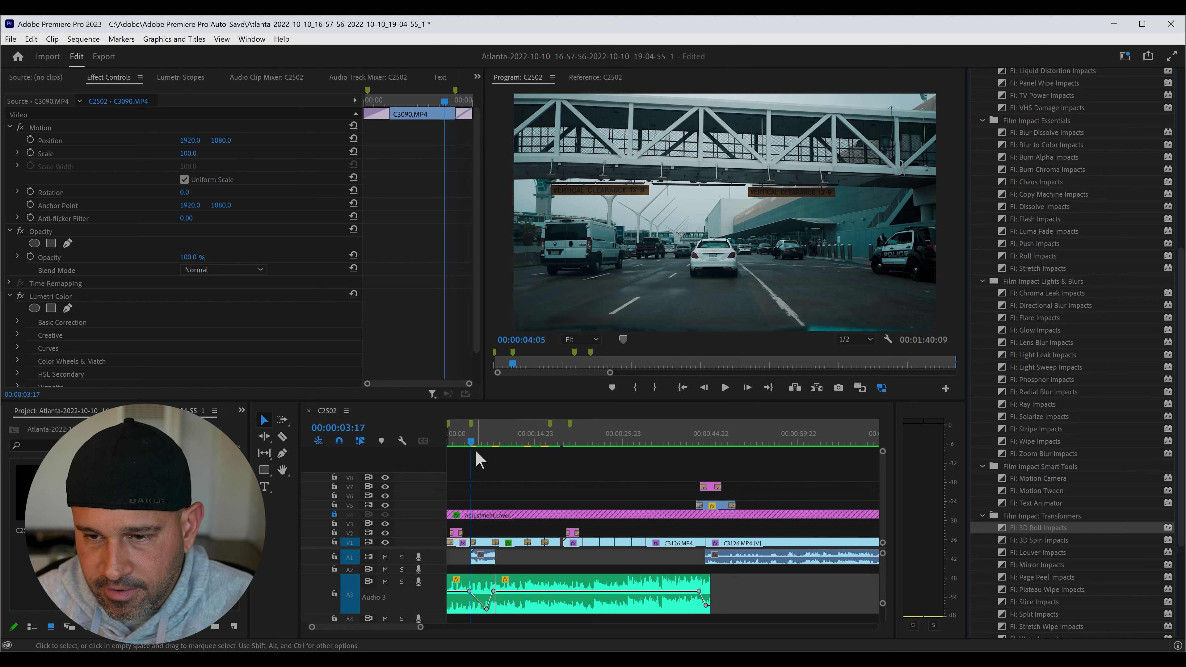
key(space)
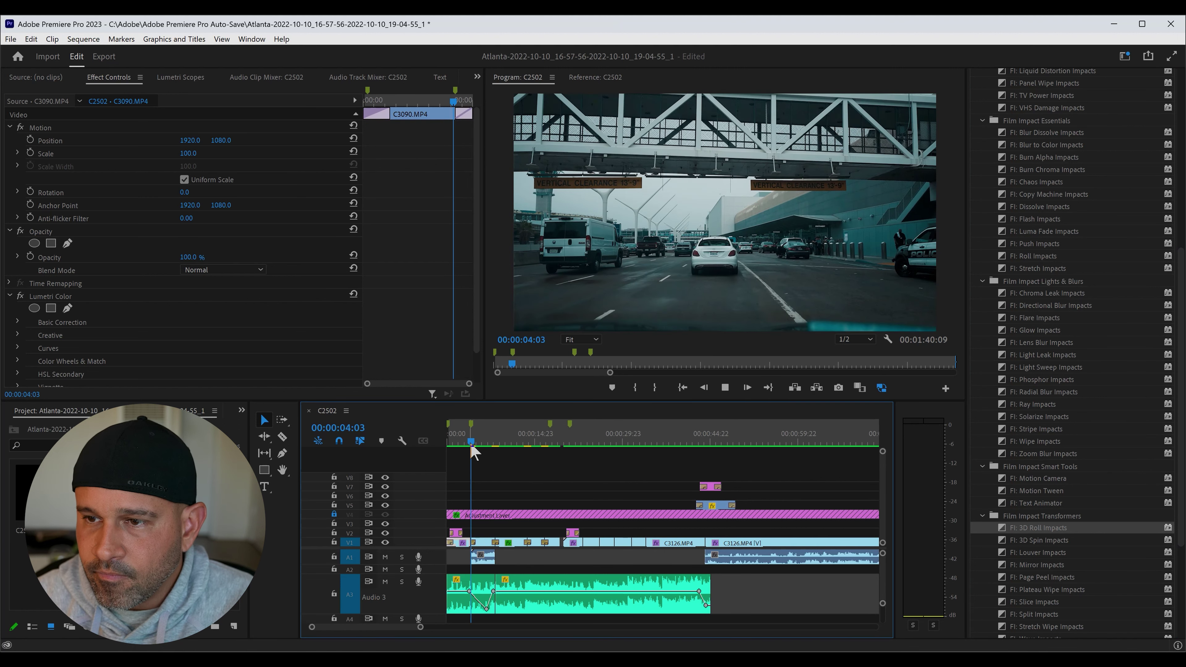
key(space)
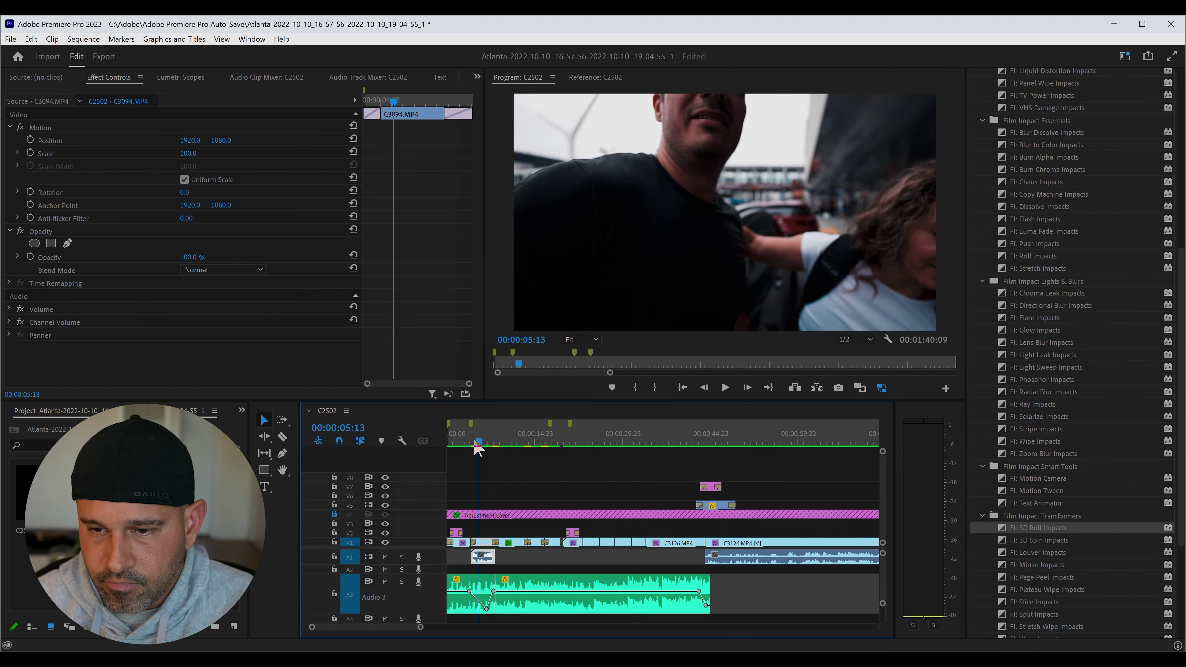
click(472, 445)
click(467, 445)
key(space)
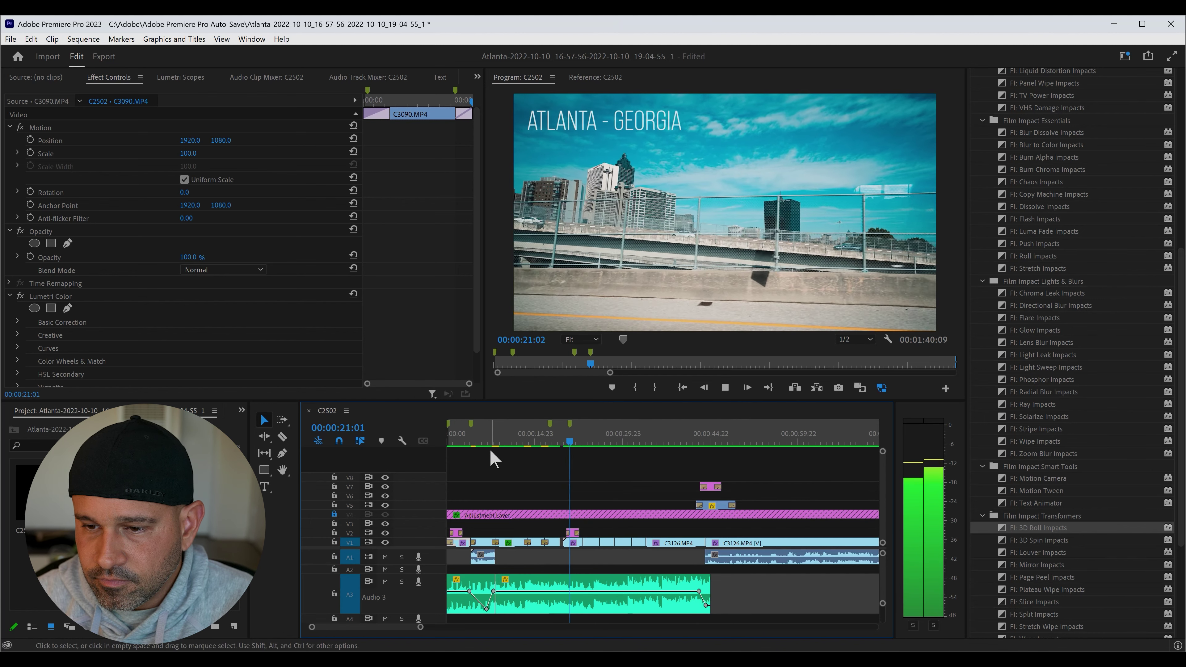
scroll(1066, 573, down, 3)
key(space)
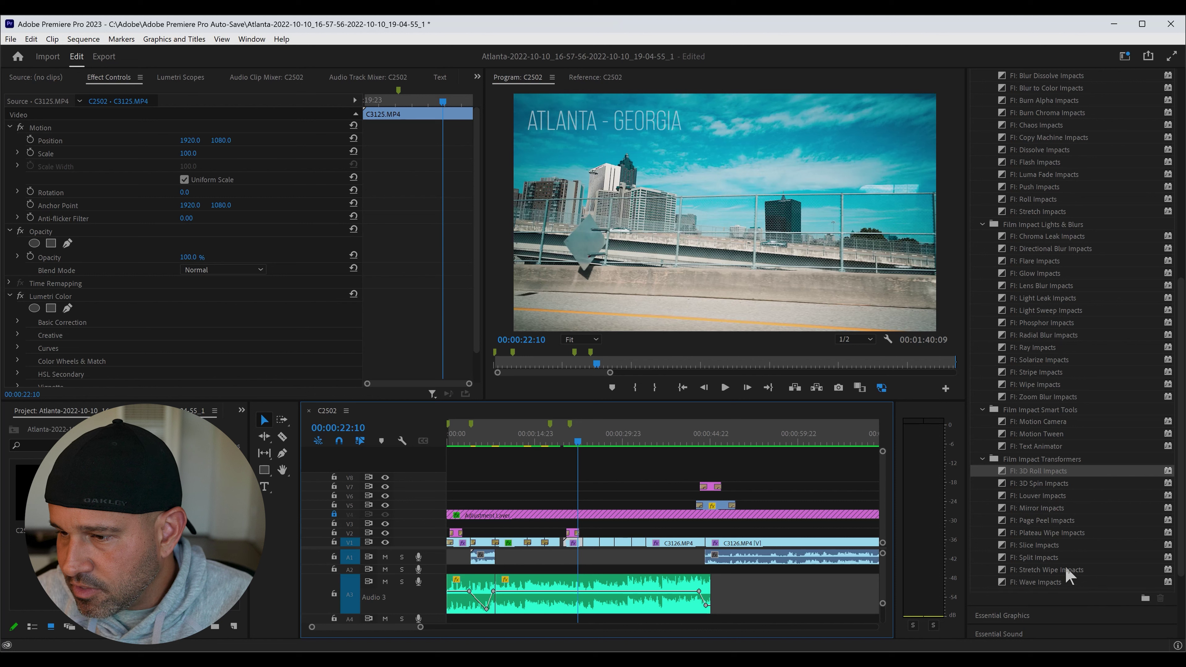
- Apply FI: Stretch Wipe Impacts to the cut near 22:10 after the title shot and preview it
mouse_move(1049, 573)
mouse_down()
mouse_move(566, 557)
mouse_move(588, 543)
mouse_up()
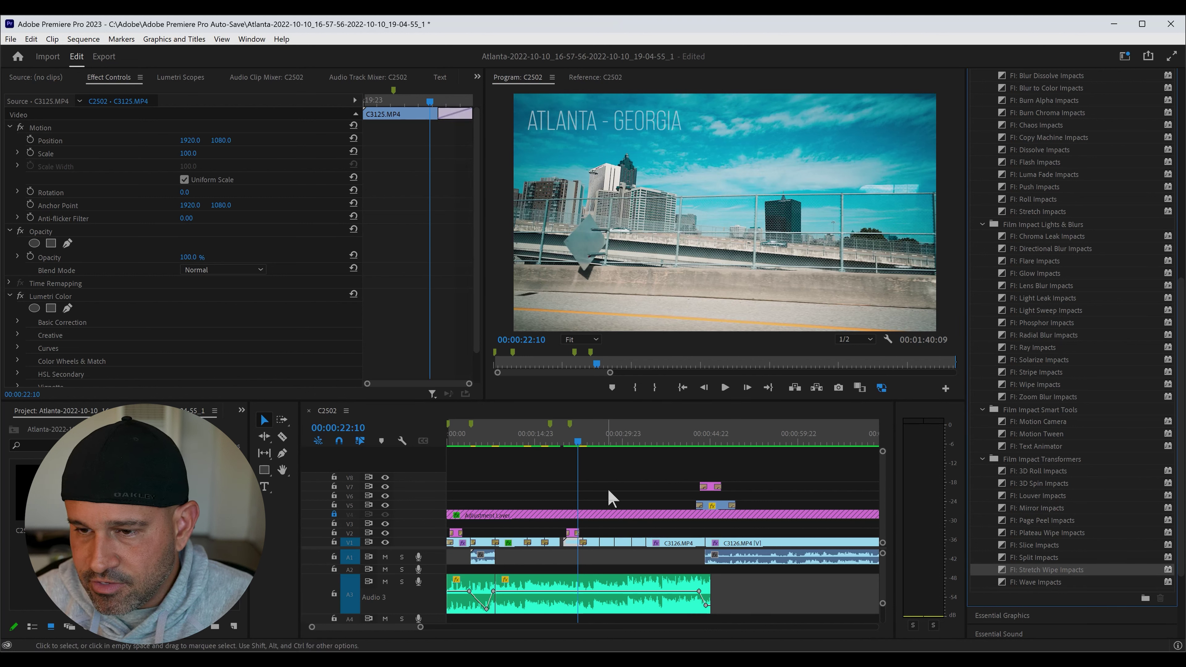
click(612, 477)
key(space)
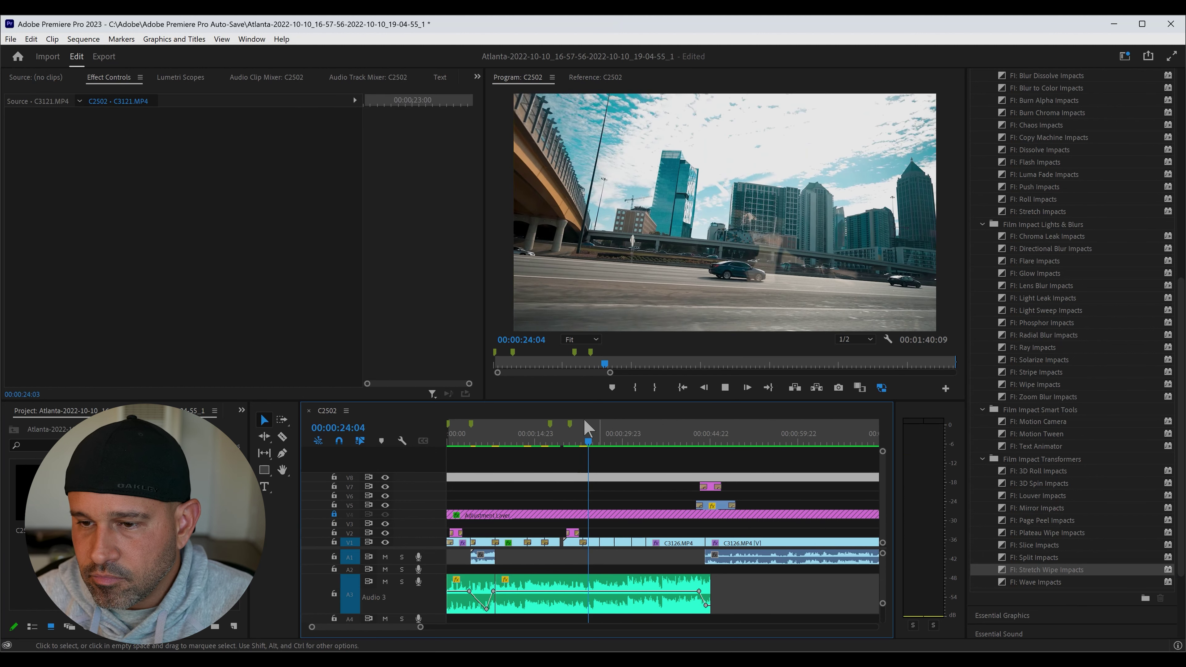
drag(587, 445, 571, 445)
click(565, 439)
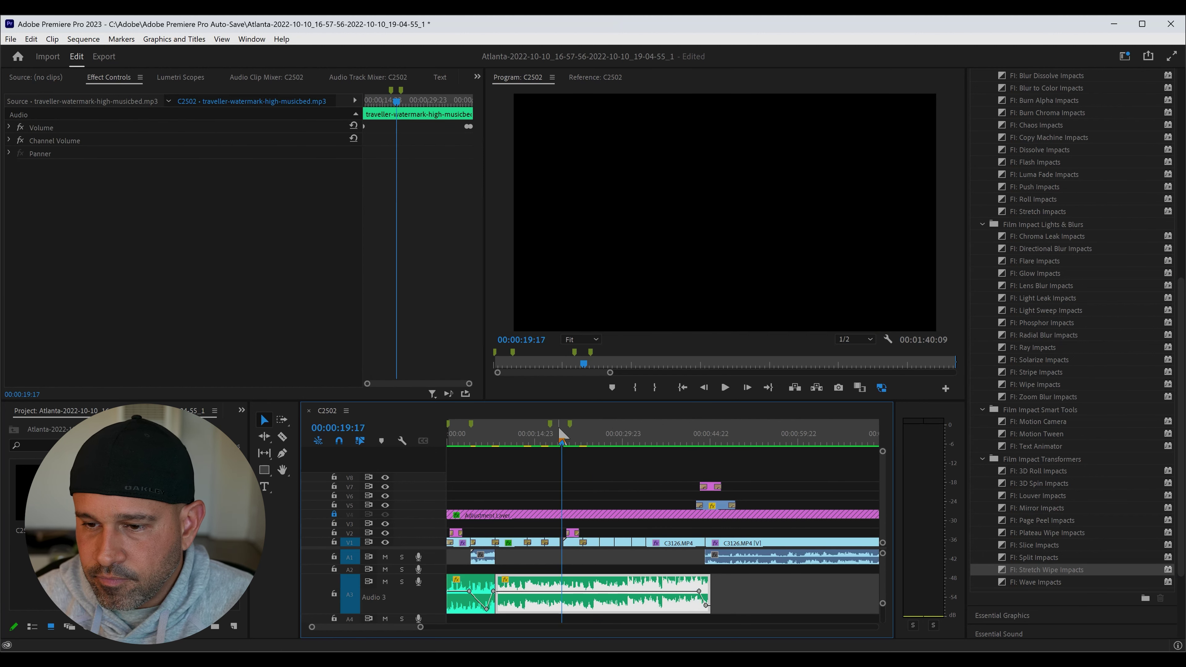
key(space)
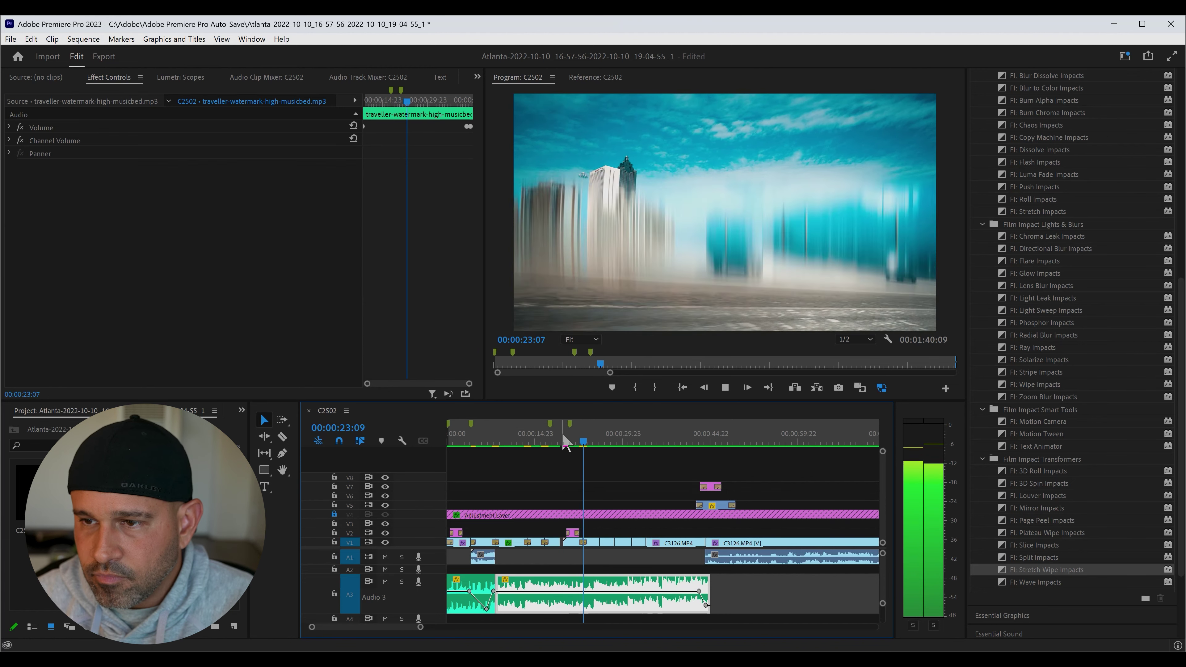
key(space)
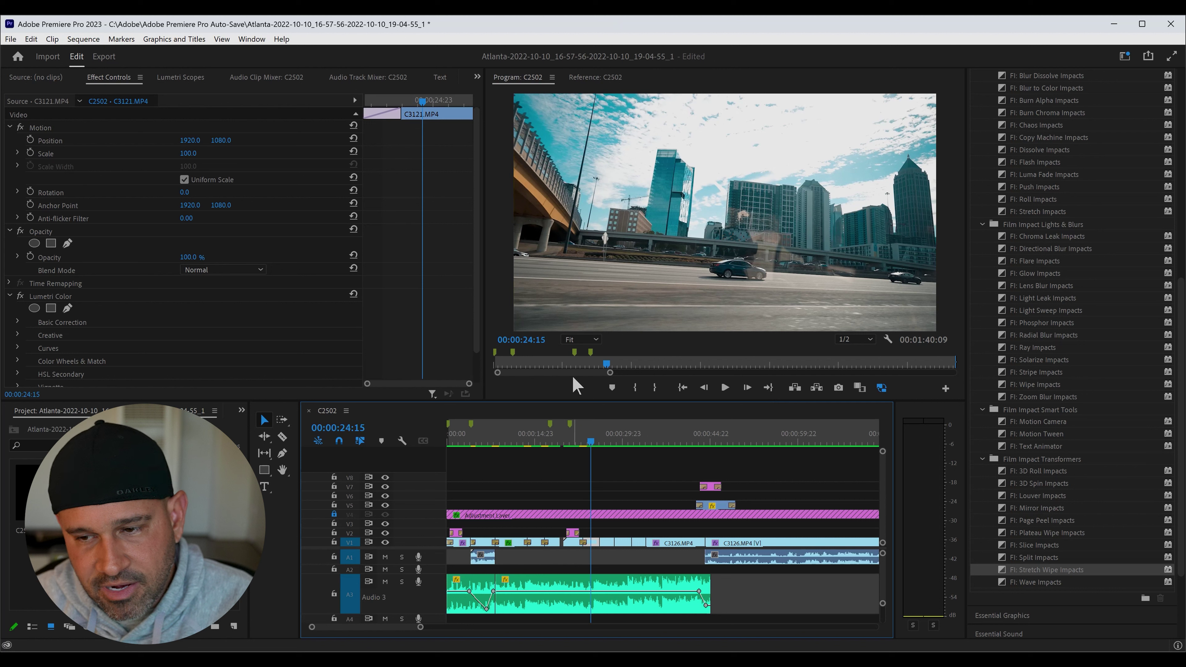
- Pick FI: Chroma Leak Impacts in the Effects panel
scroll(1088, 495, down, 2)
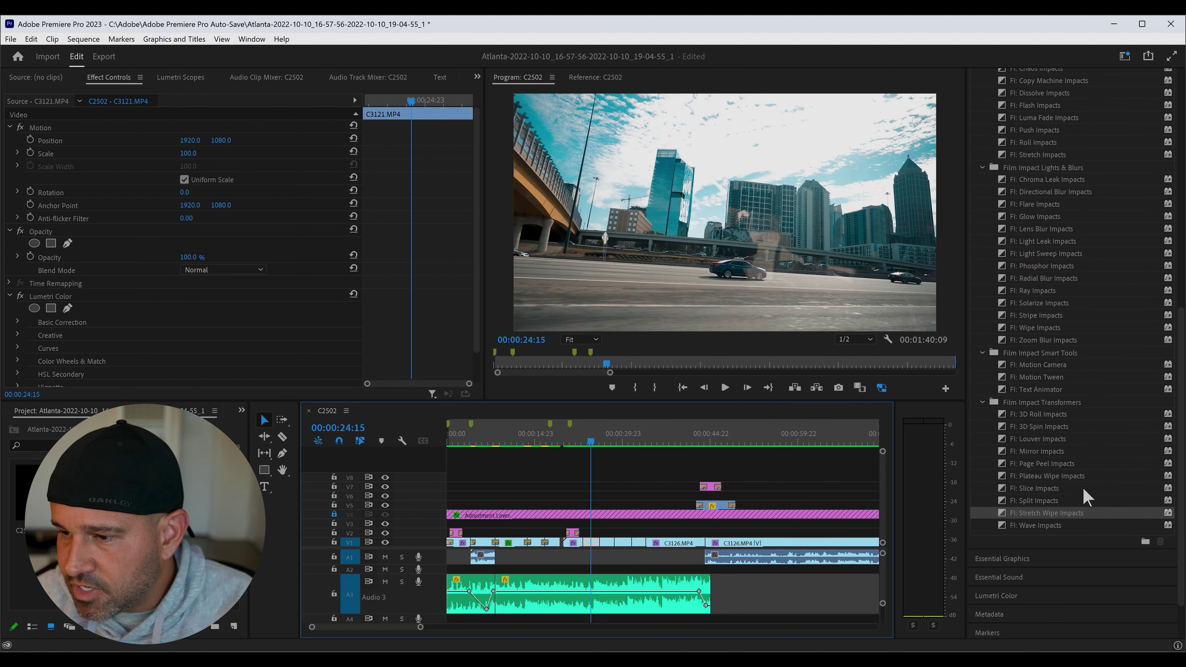
scroll(1076, 314, up, 2)
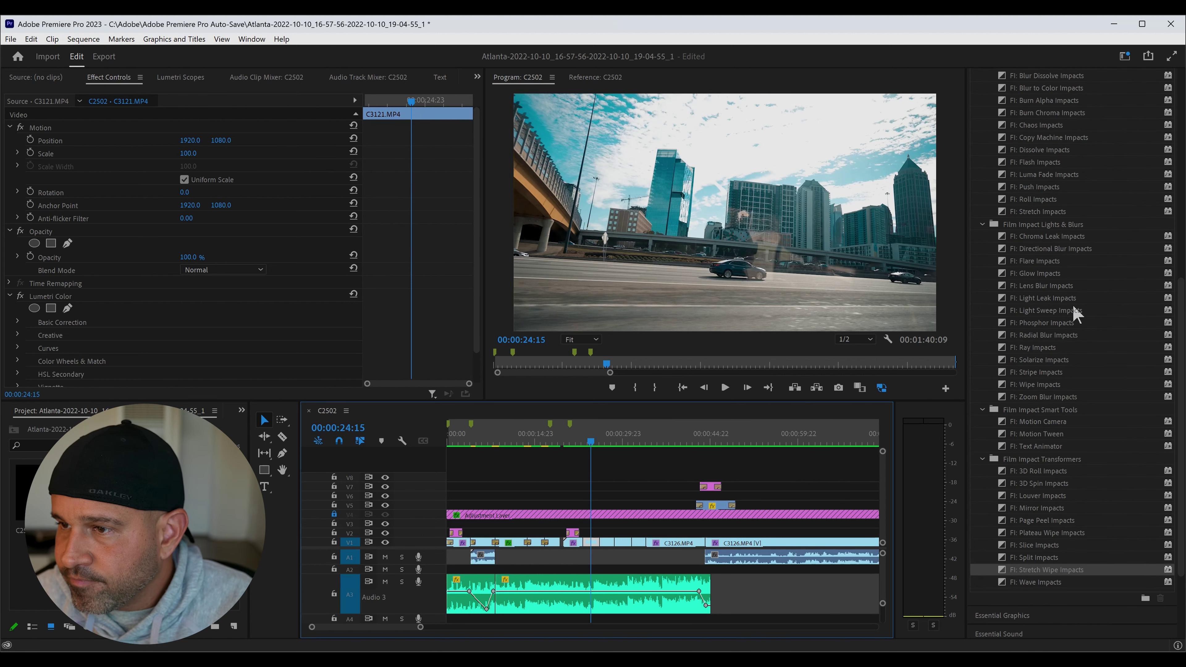
click(1086, 234)
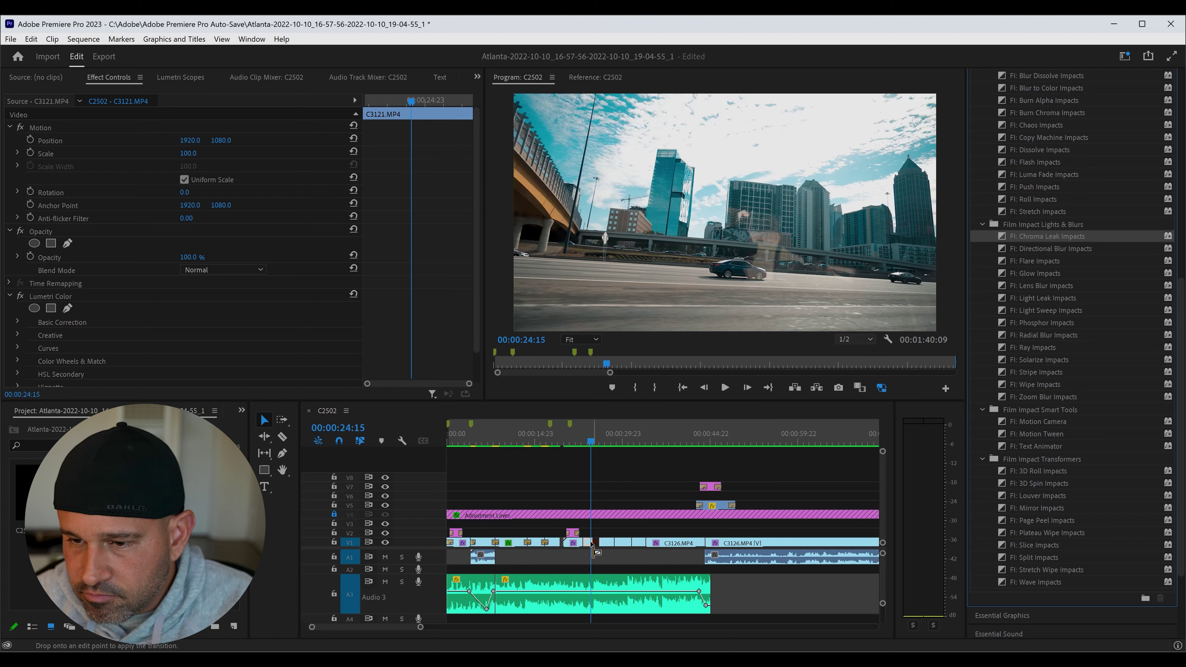
- Add Chroma Leak to the next skyline cut and Copy Machine to the cut into C3123
drag(591, 555, 589, 542)
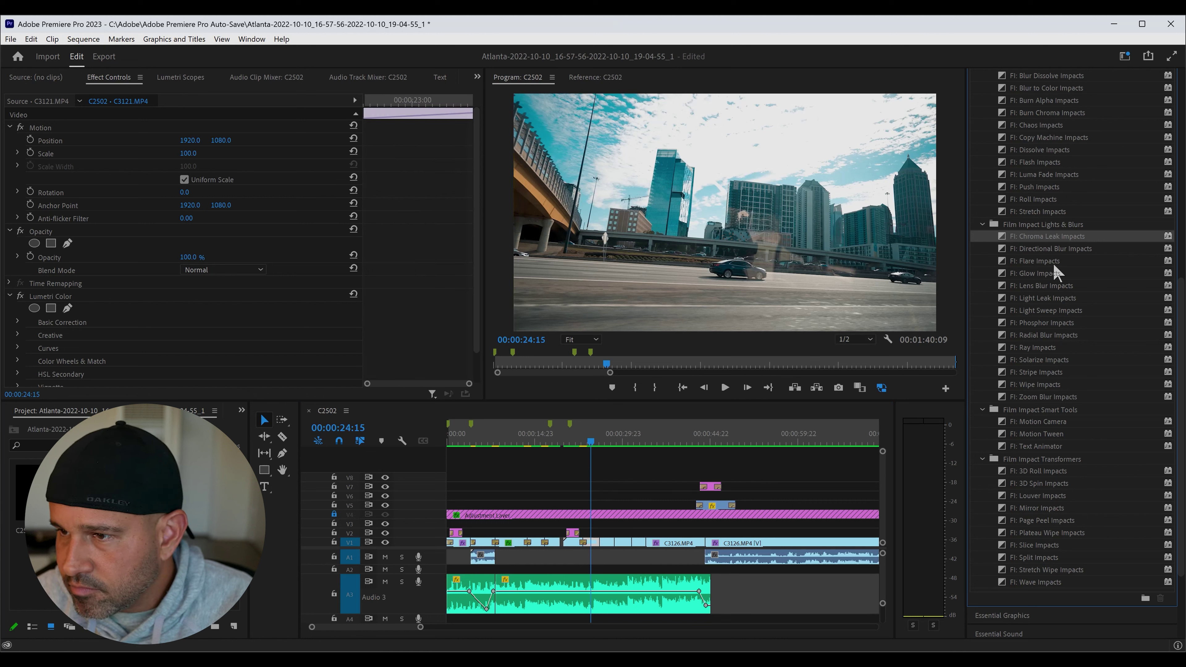
click(1052, 287)
scroll(1045, 241, up, 3)
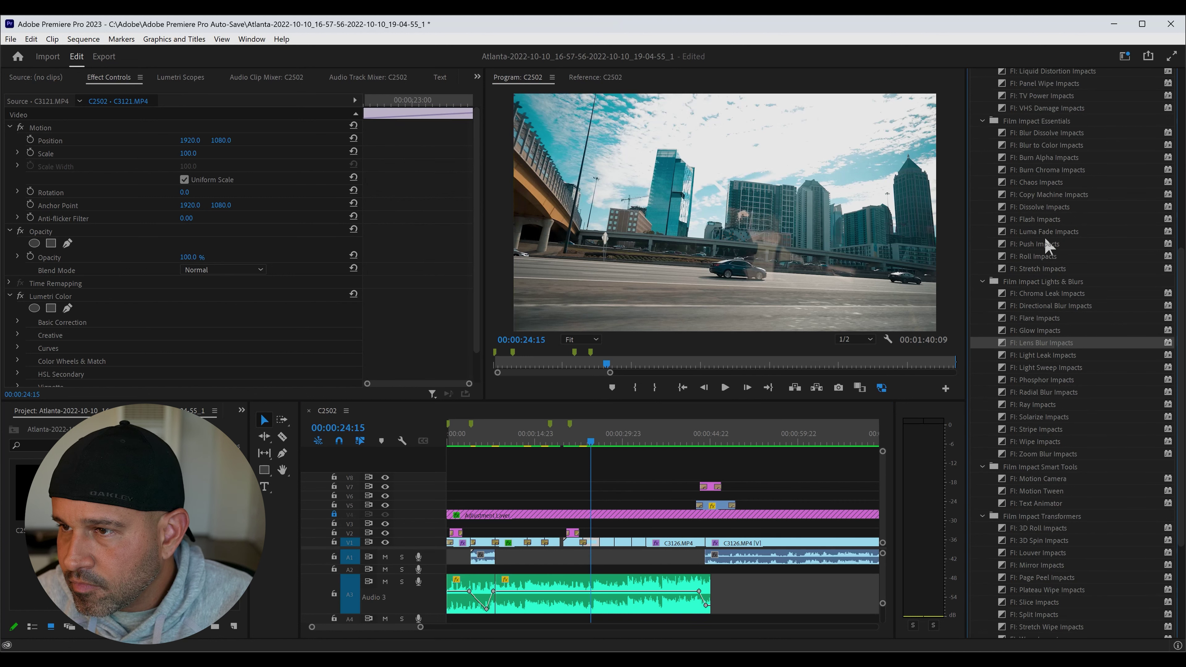
click(1050, 197)
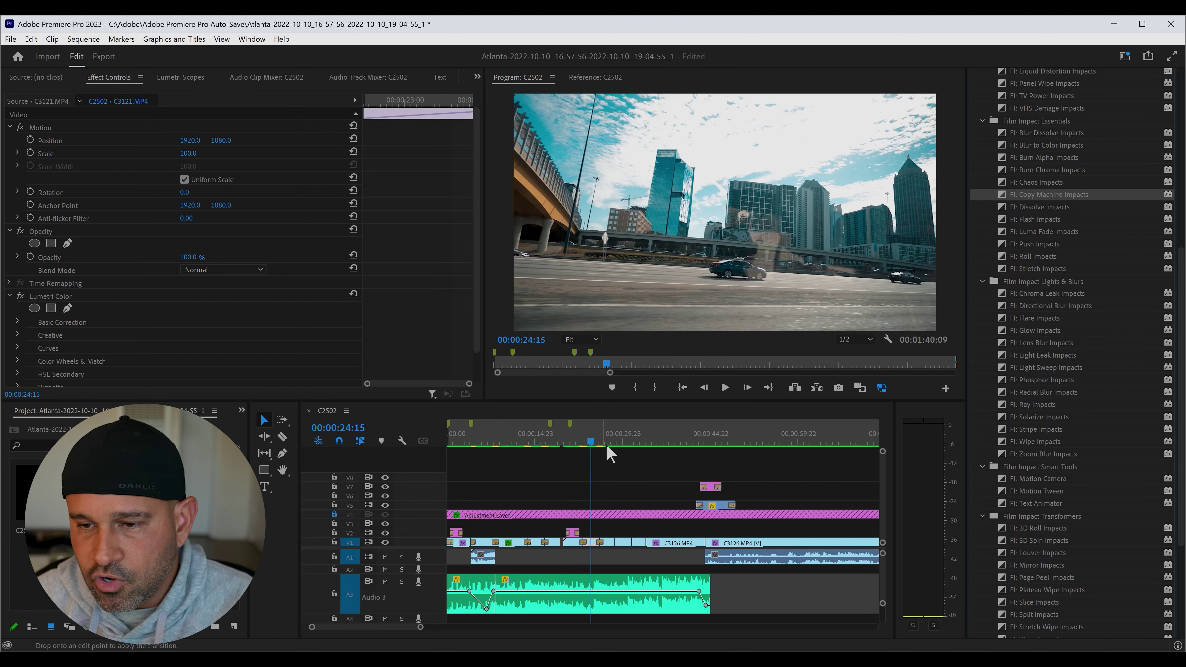
- Preview the new skyline transitions, replay the Copy Machine cut, and select it
click(574, 441)
key(space)
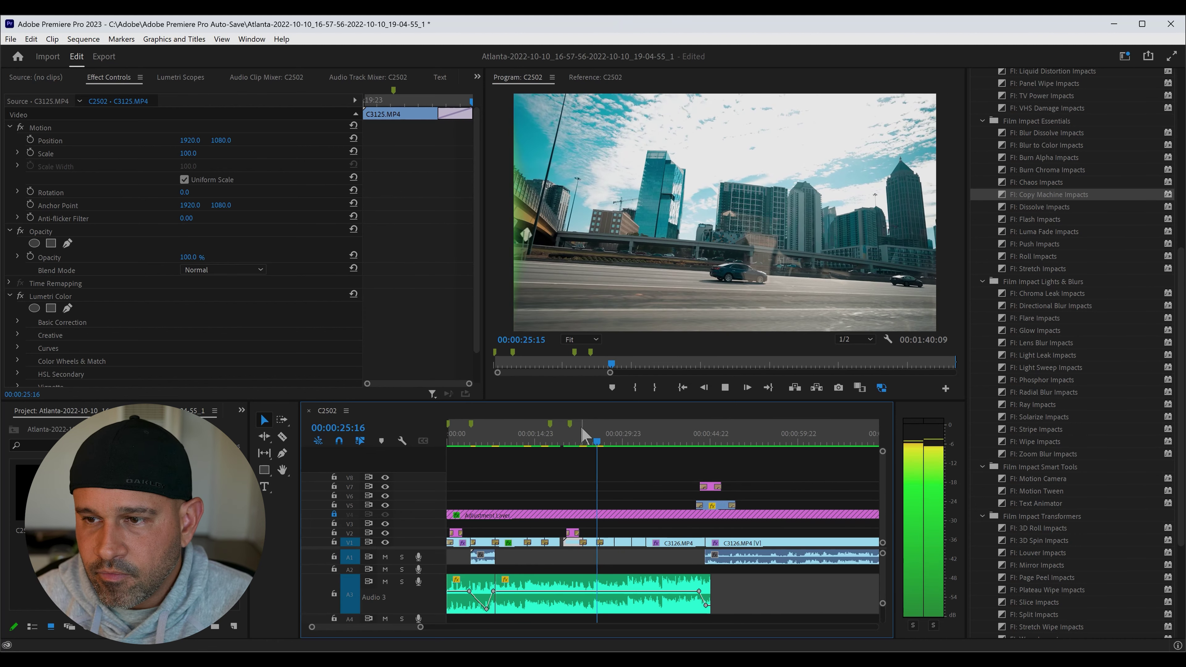
key(space)
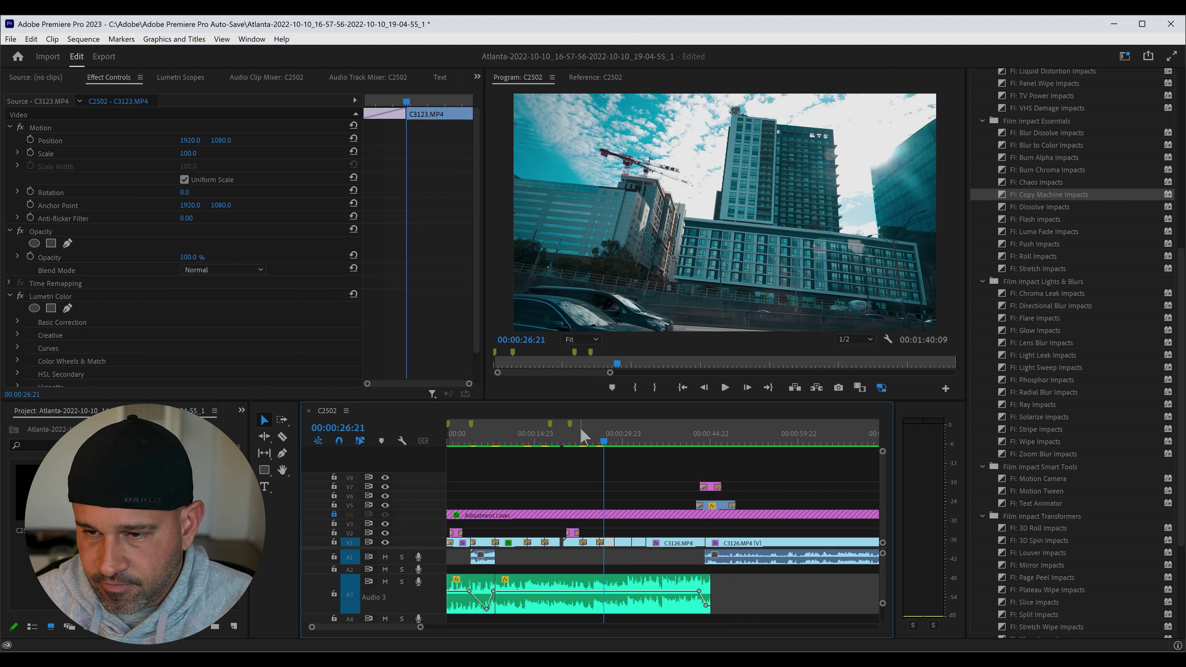
click(579, 445)
key(space)
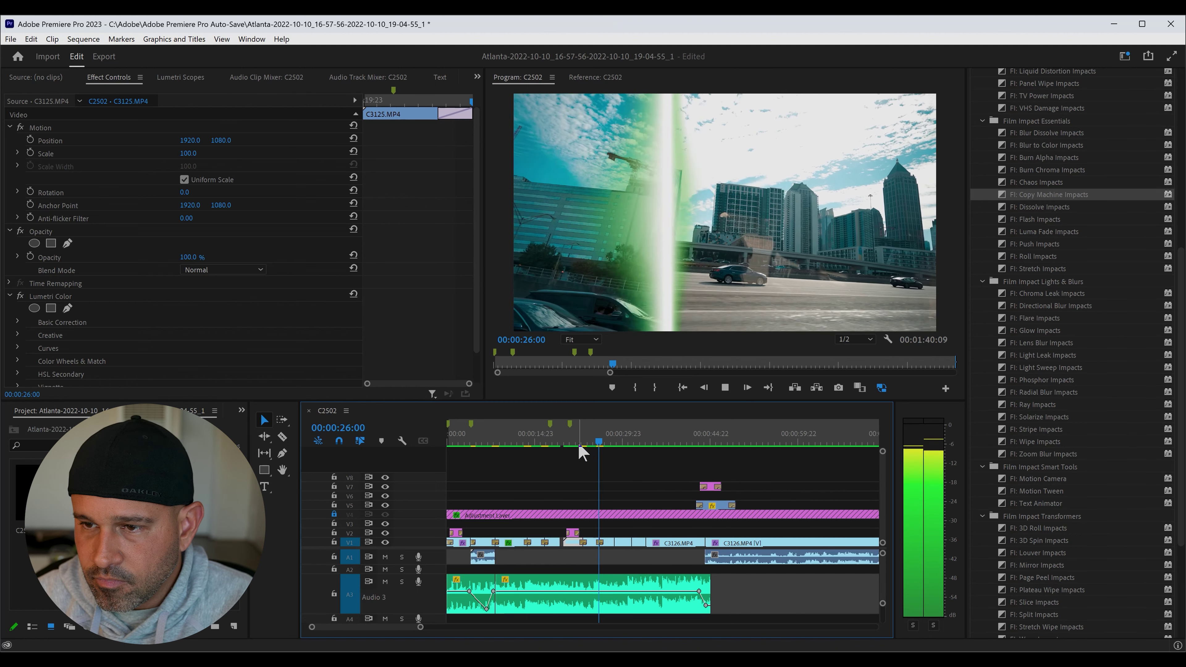
key(space)
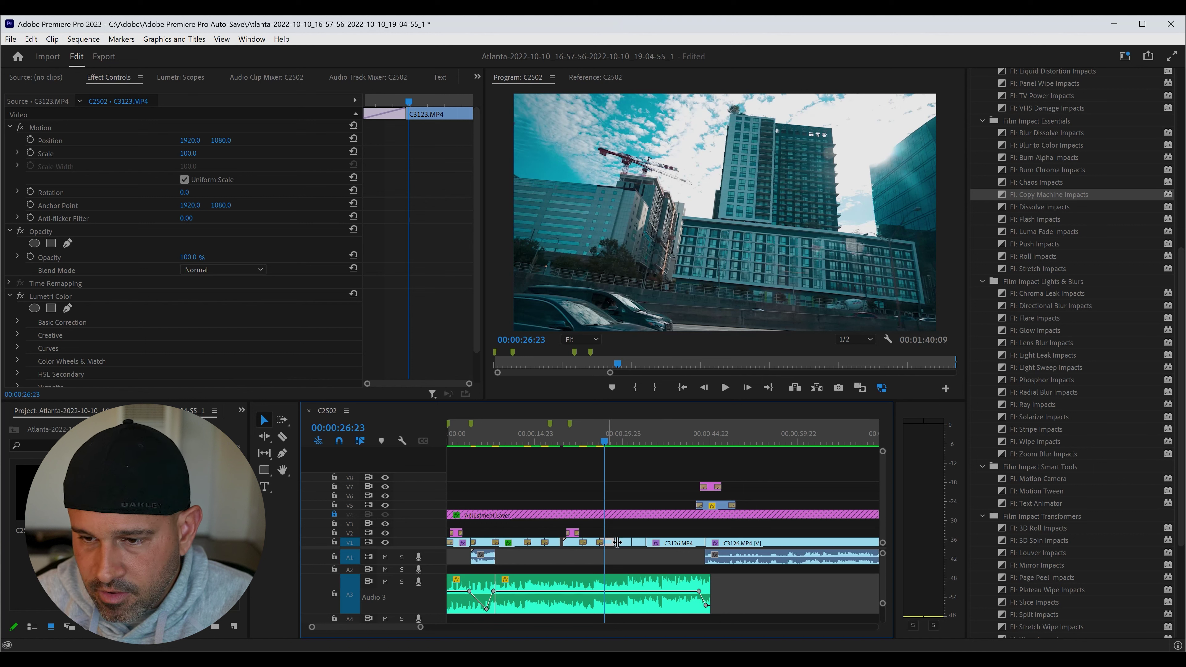
click(601, 543)
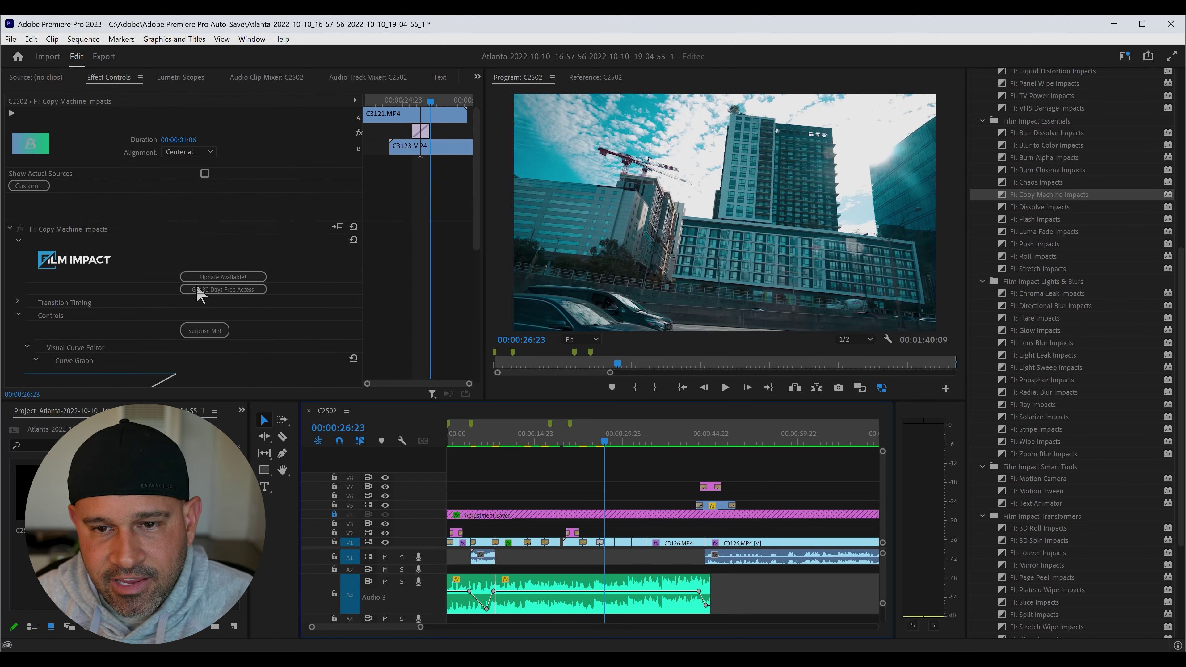
- Randomize the Copy Machine transition with Surprise Me! and play it back
click(206, 331)
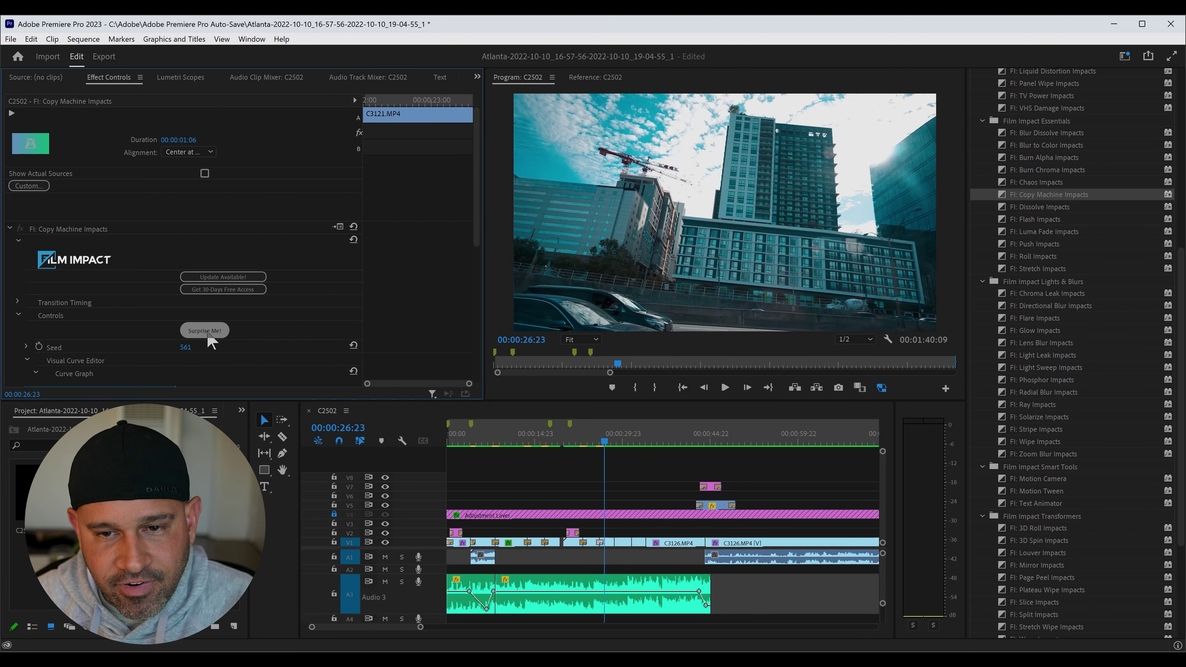
scroll(242, 331, down, 1)
scroll(242, 331, down, 1)
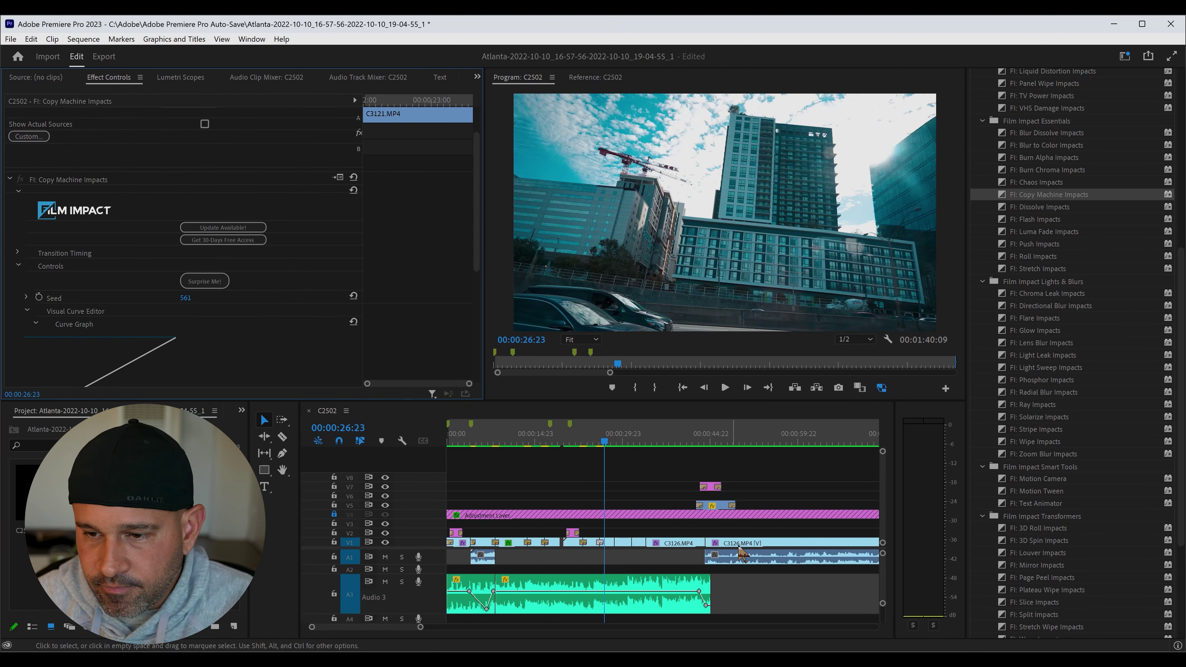
scroll(198, 316, down, 1)
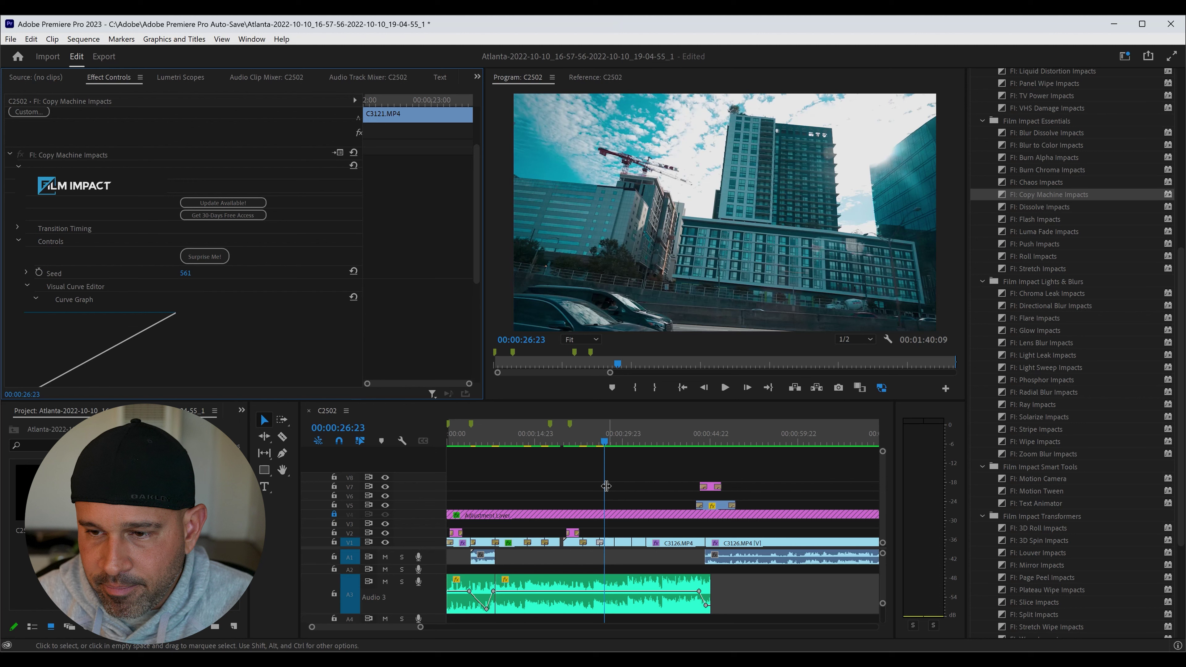
drag(607, 449, 600, 448)
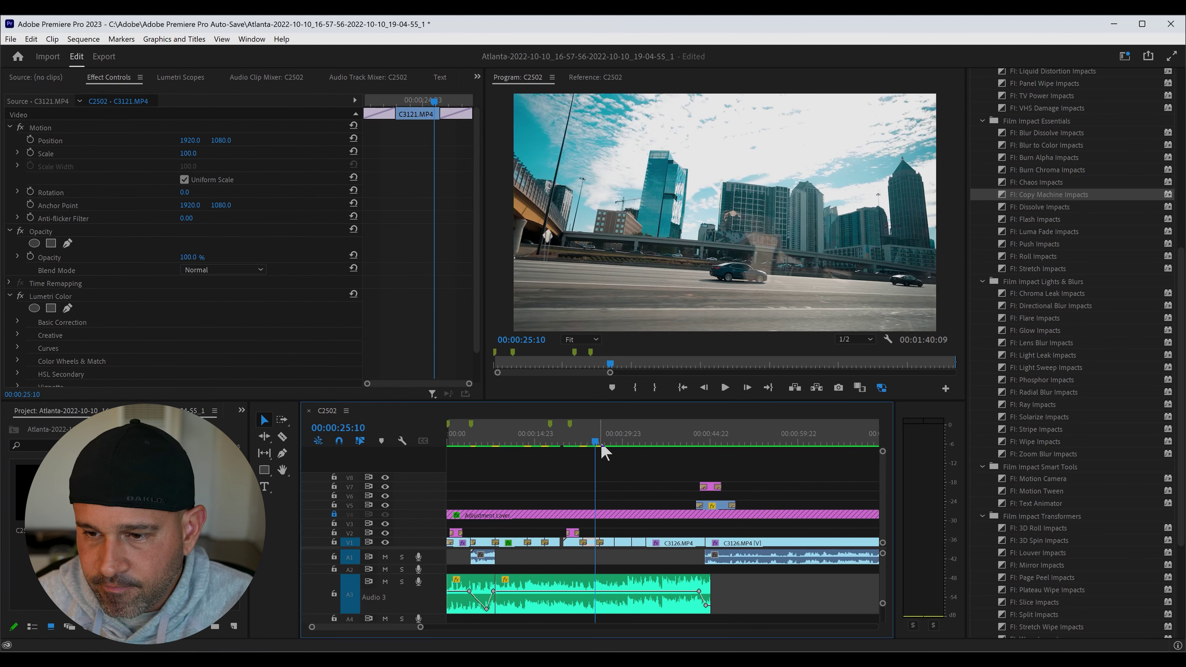
key(space)
key(space)
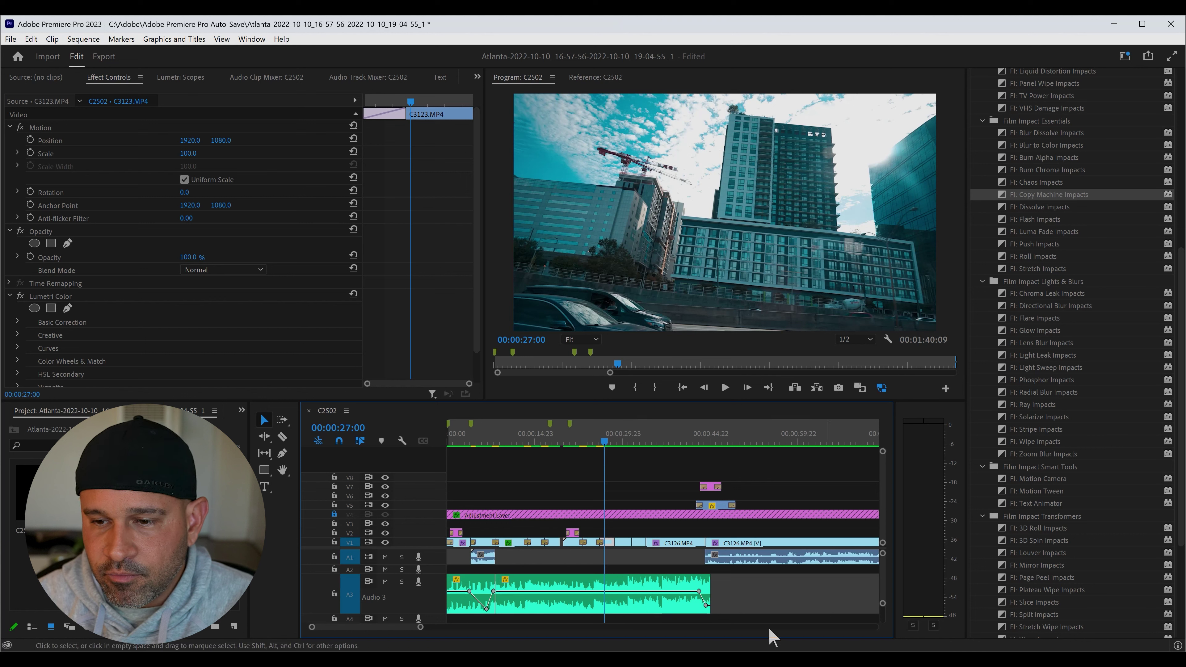
- Randomize the Chroma Leak transition with Surprise Me! (Seed 60277) and preview it
click(584, 544)
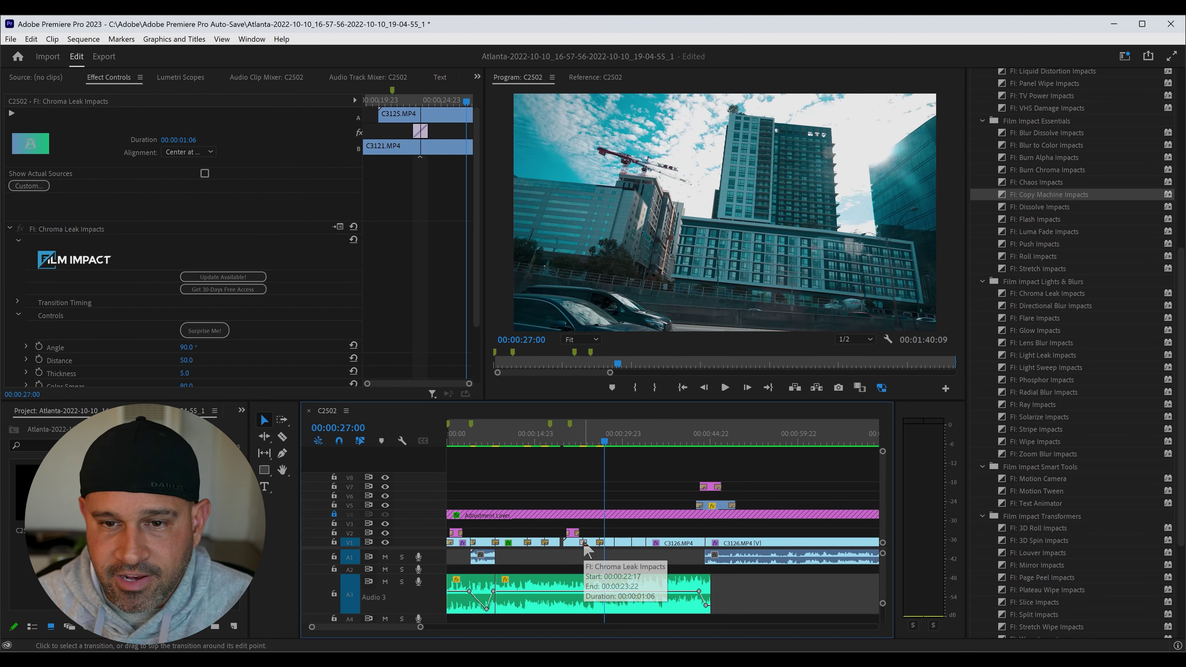
drag(597, 445, 576, 444)
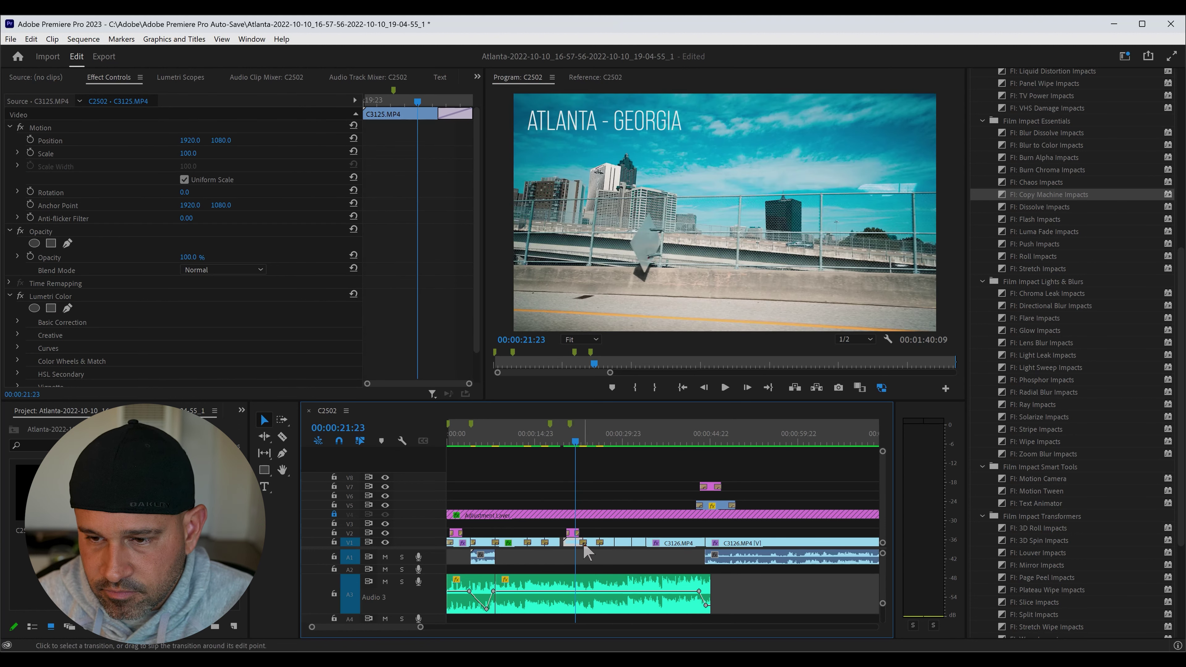
click(198, 330)
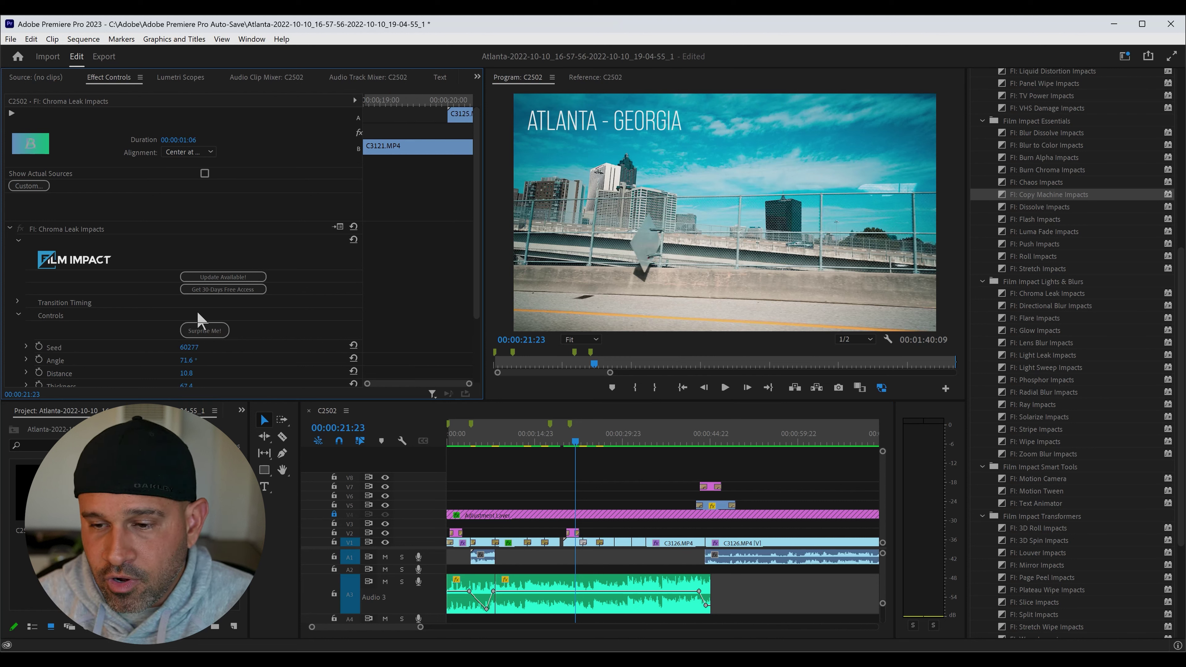
key(space)
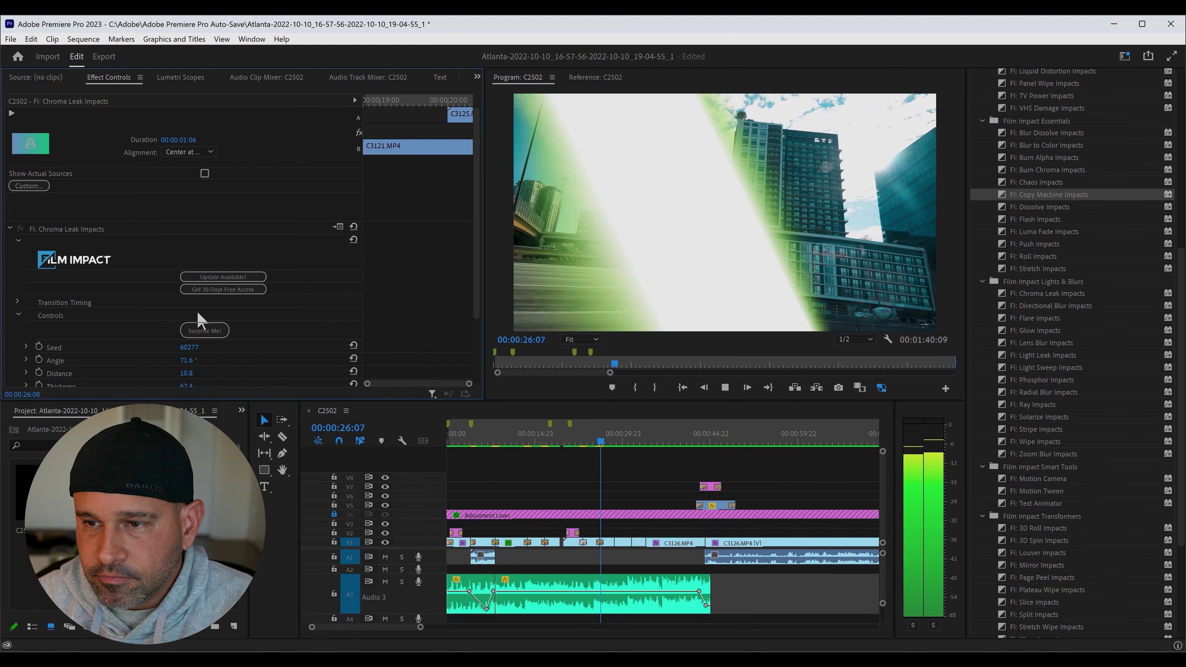
key(space)
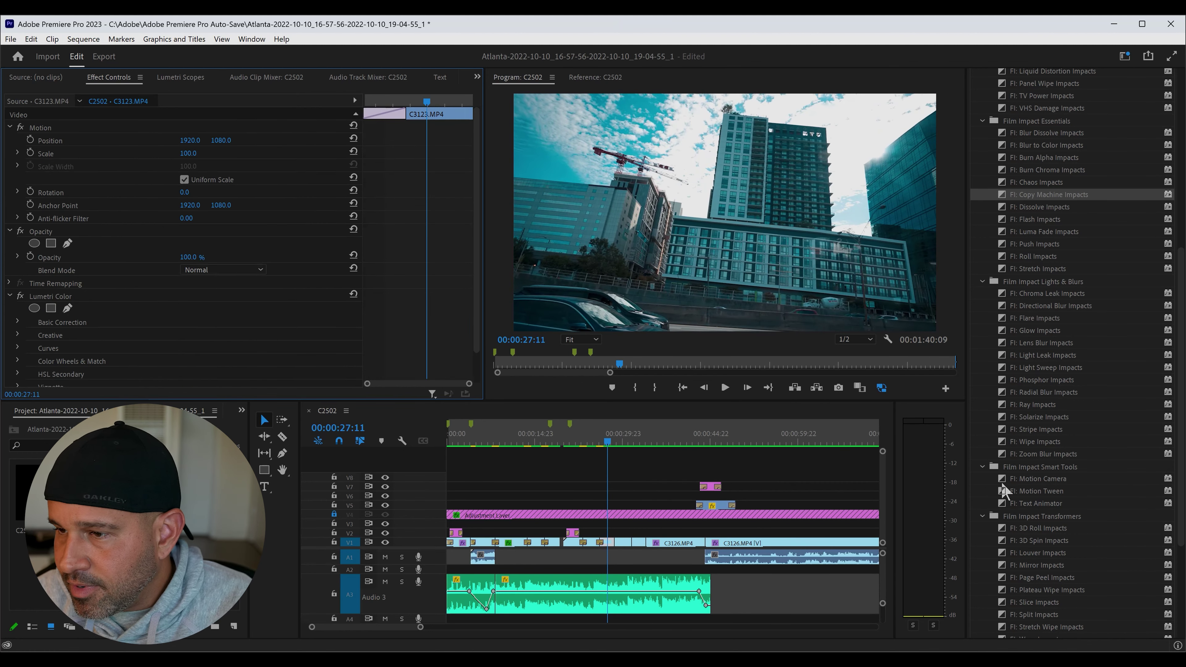
scroll(1056, 142, up, 2)
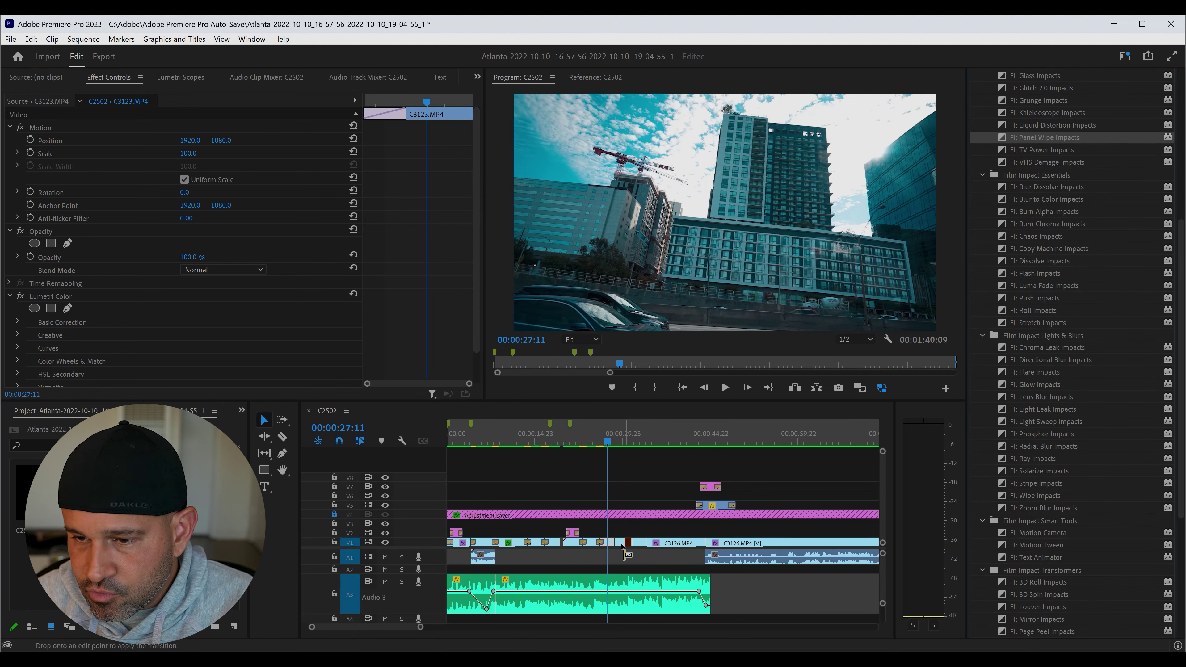
- Apply FI: Panel Wipe Impacts to the cut after C3123 and preview it
drag(620, 553, 618, 557)
click(609, 447)
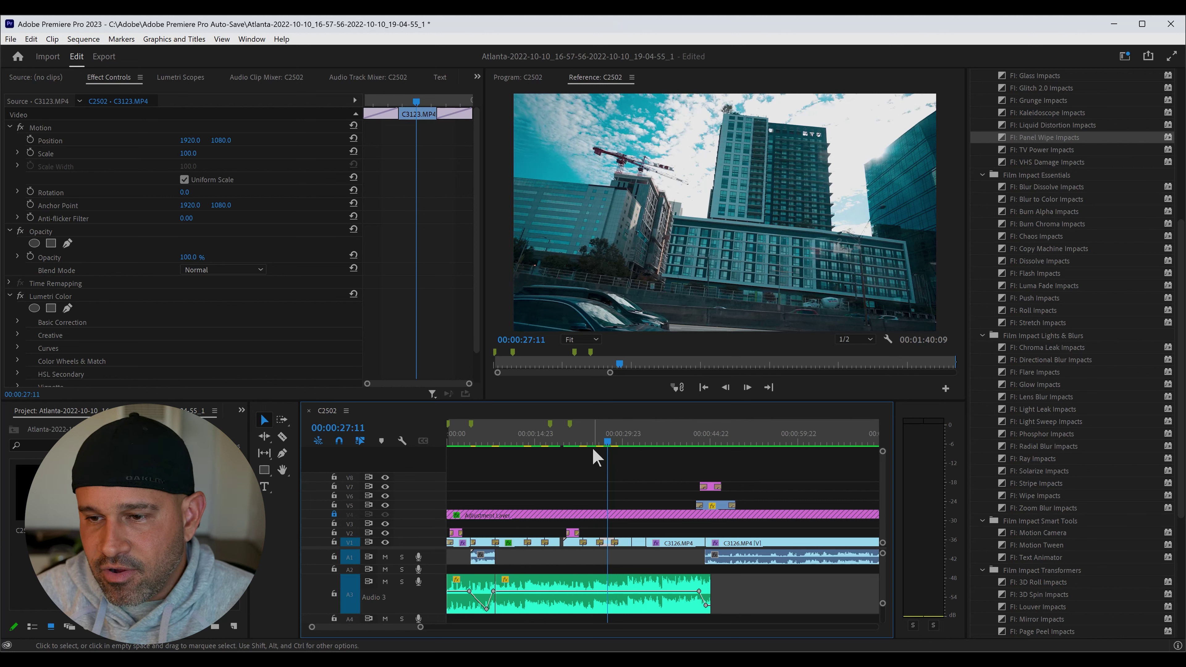
click(610, 445)
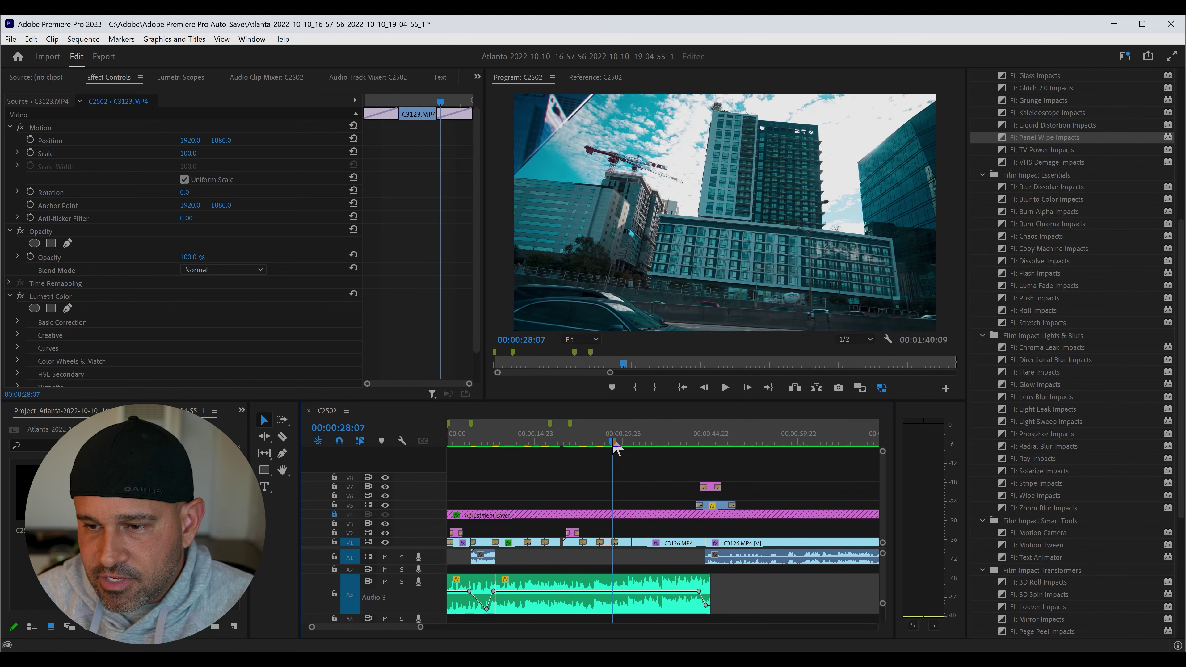
key(space)
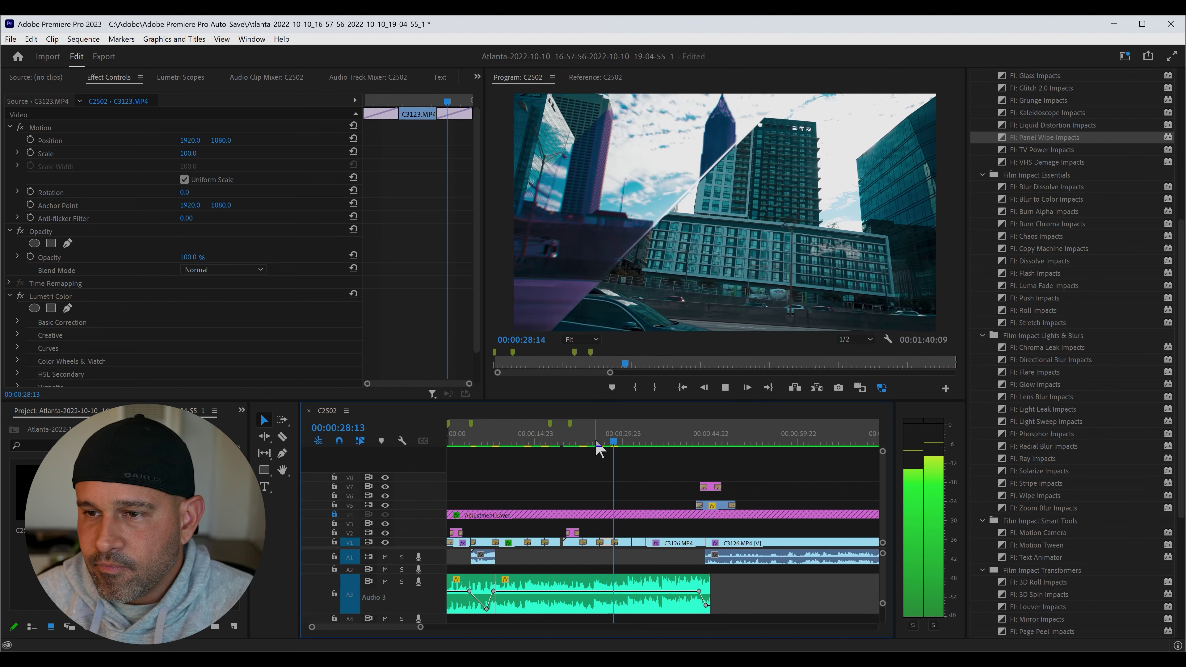
click(610, 445)
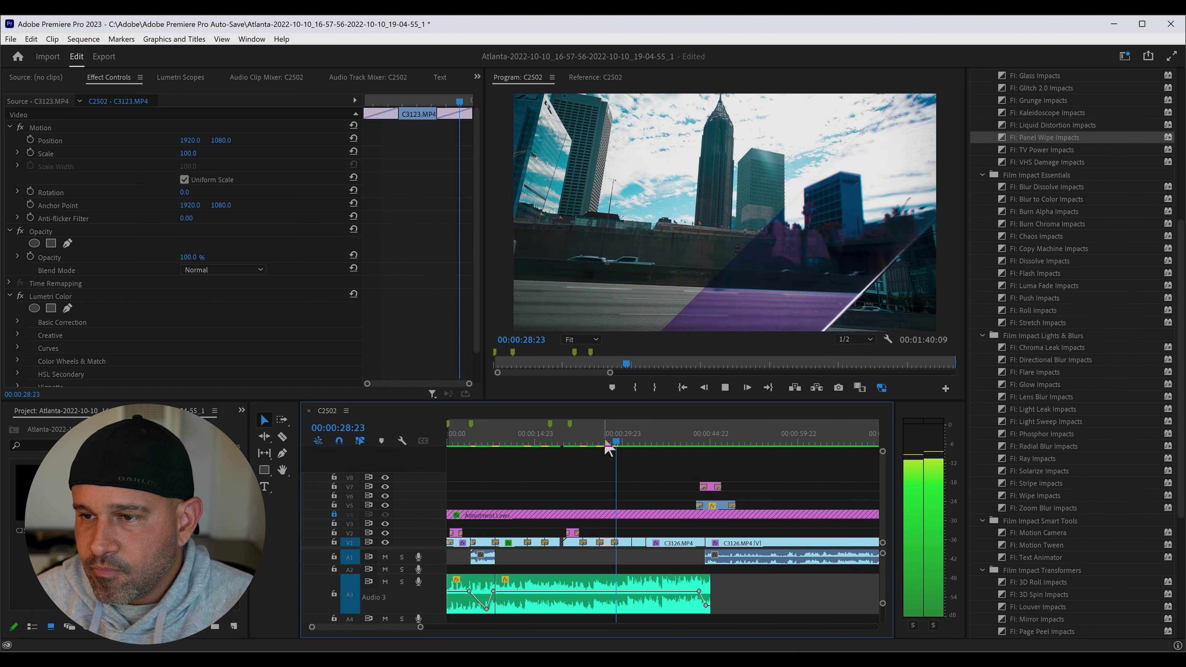
scroll(1109, 340, up, 2)
click(660, 472)
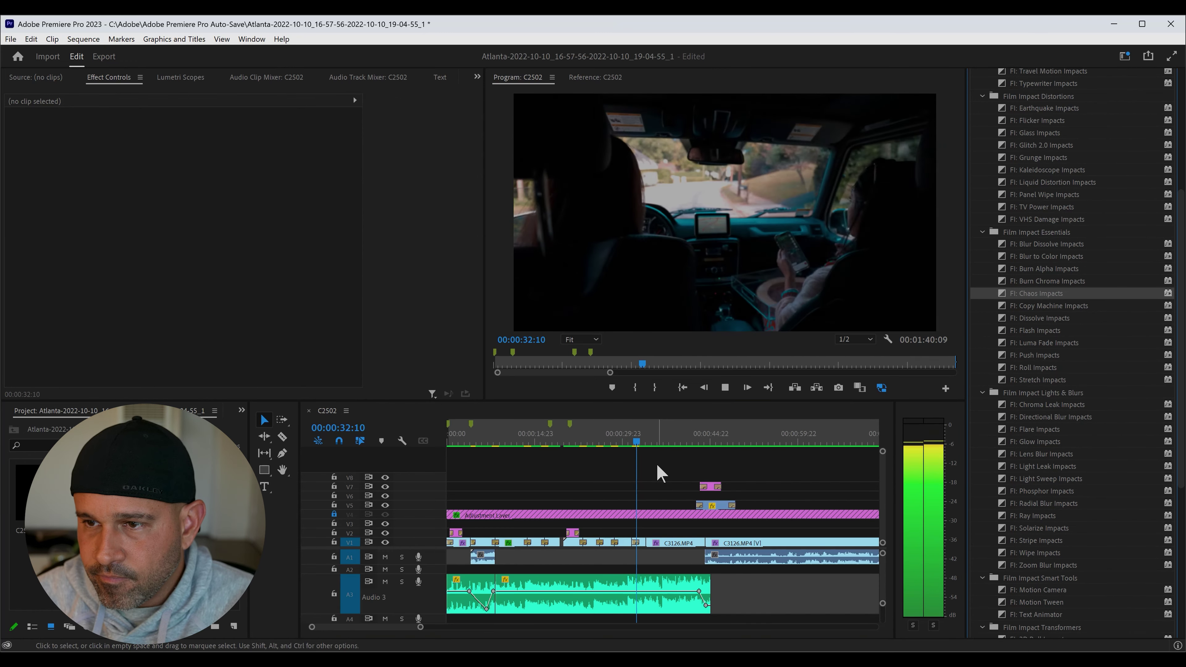
key(space)
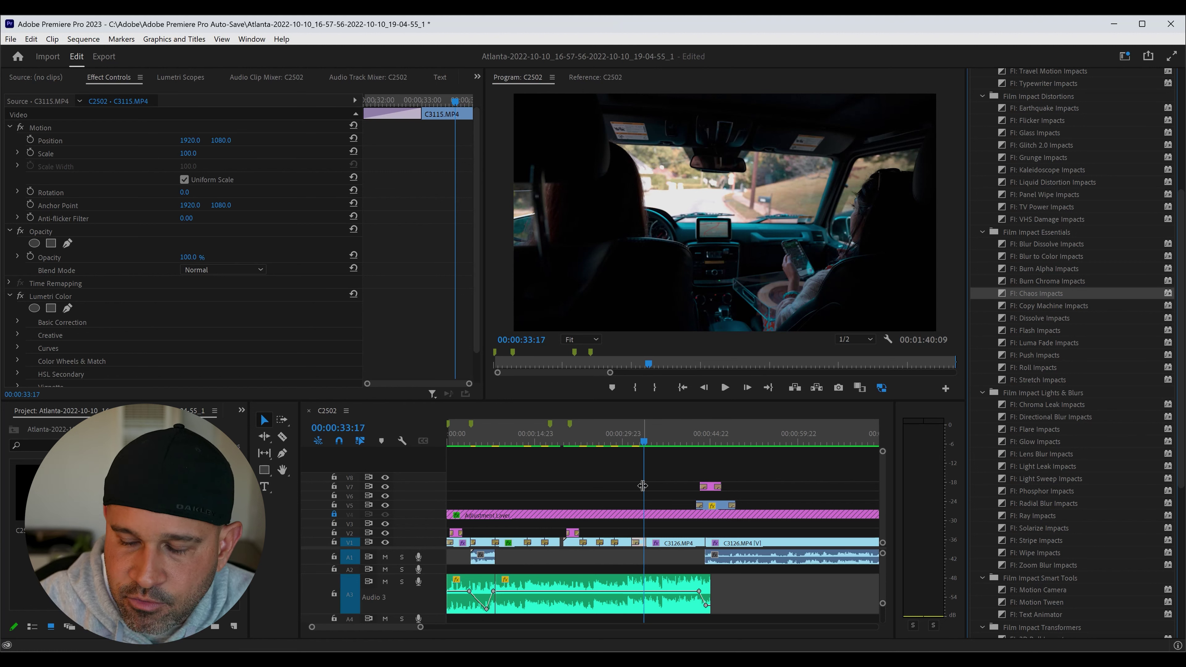
- Replay from the city shot through the following cut
drag(635, 444, 631, 441)
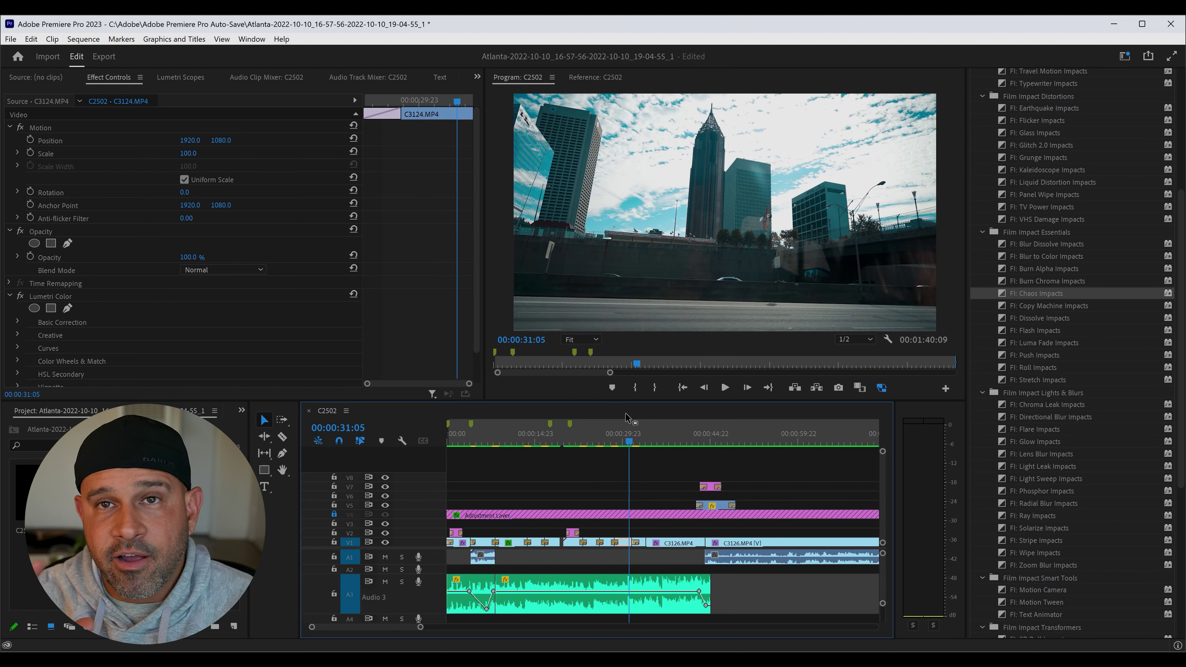
key(space)
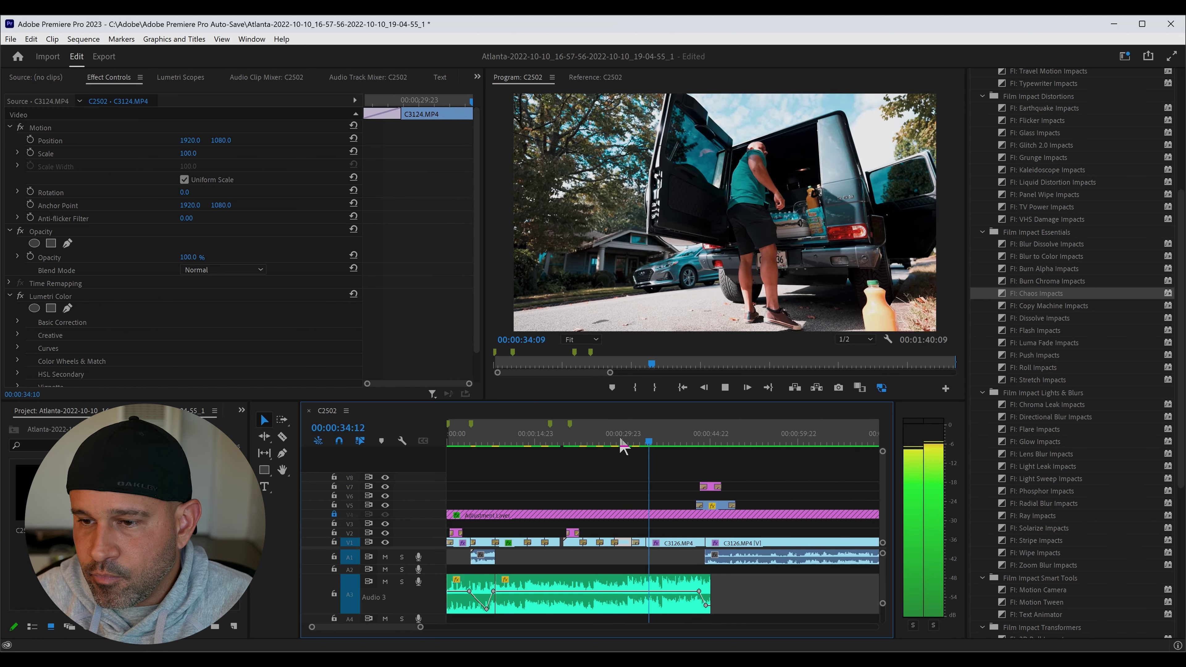
key(space)
- Add FI: Glitch 2.0 Impacts to the cut in C3126 and preview it
scroll(1057, 213, up, 2)
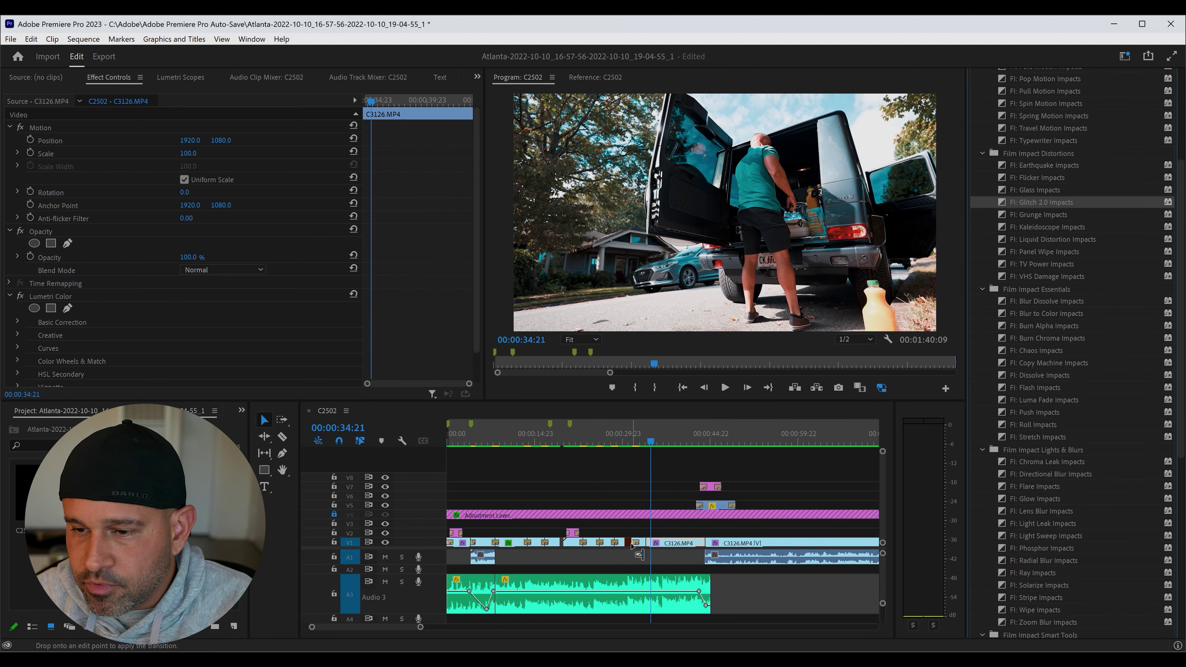
drag(654, 552, 651, 543)
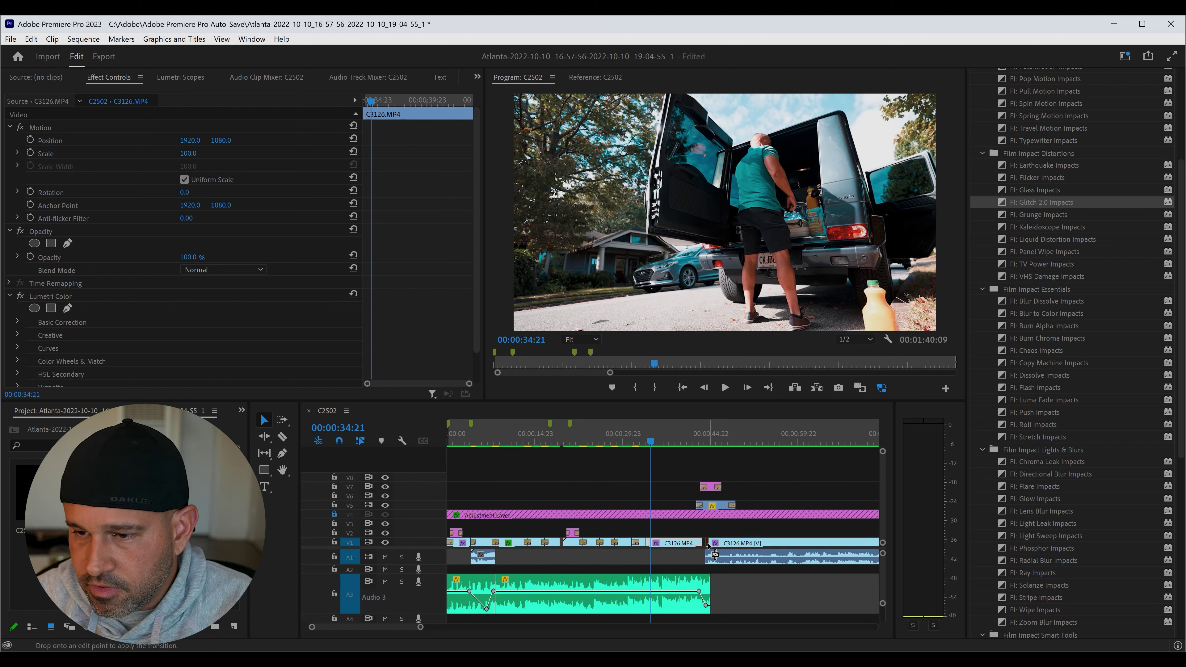
drag(709, 545, 710, 550)
drag(709, 446, 700, 444)
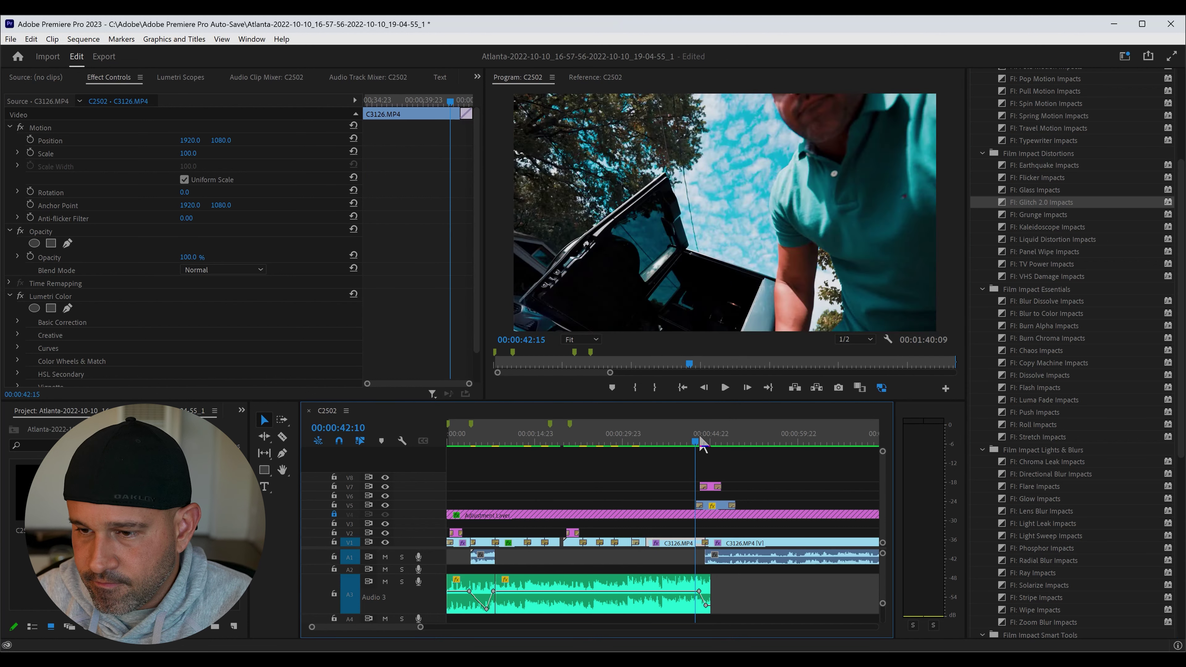
key(space)
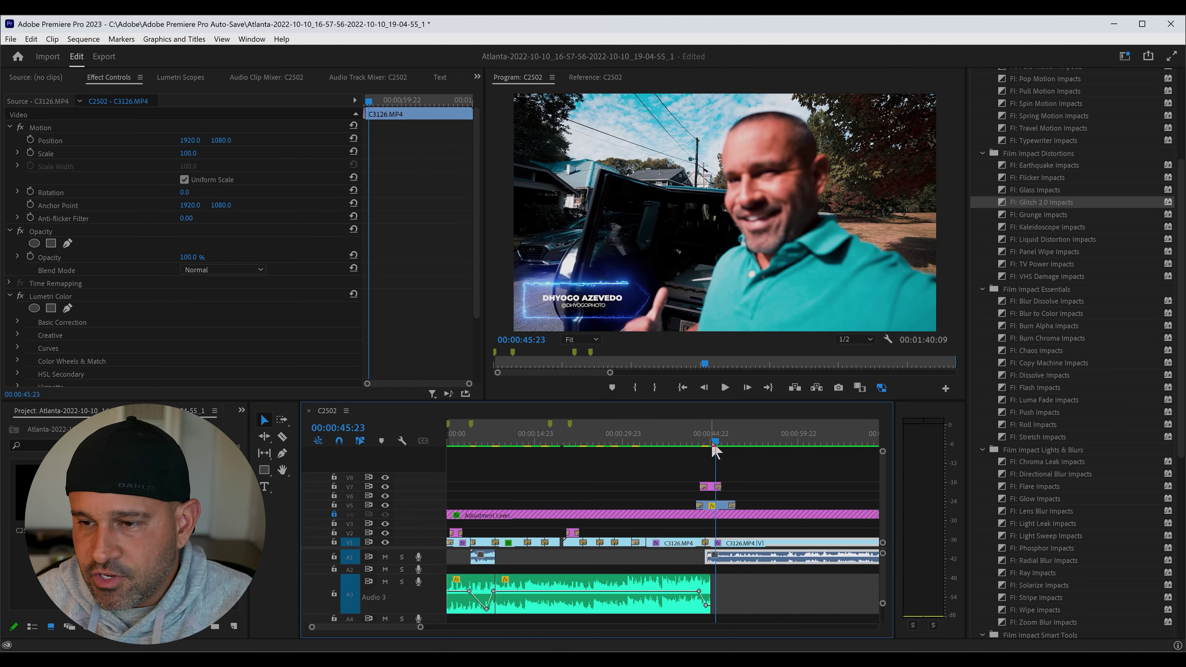
click(694, 446)
key(space)
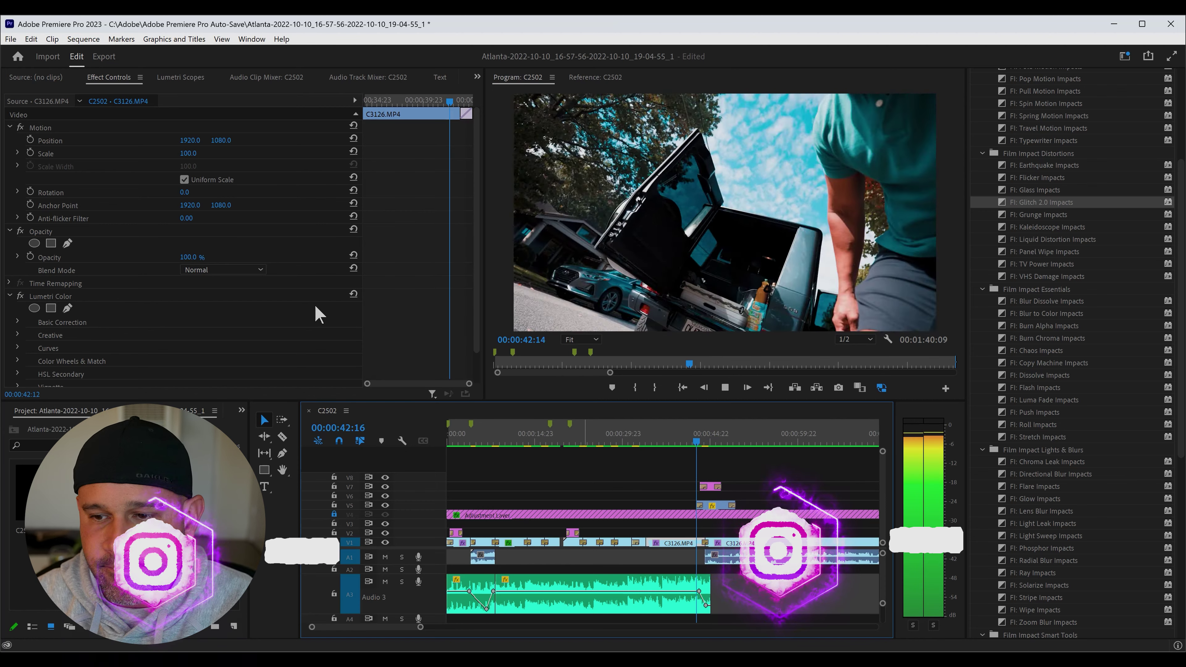
- Review the Glitch 2.0 settings: Resolution 55, Crunch 65, Aspect Ratio 400
click(222, 270)
click(211, 322)
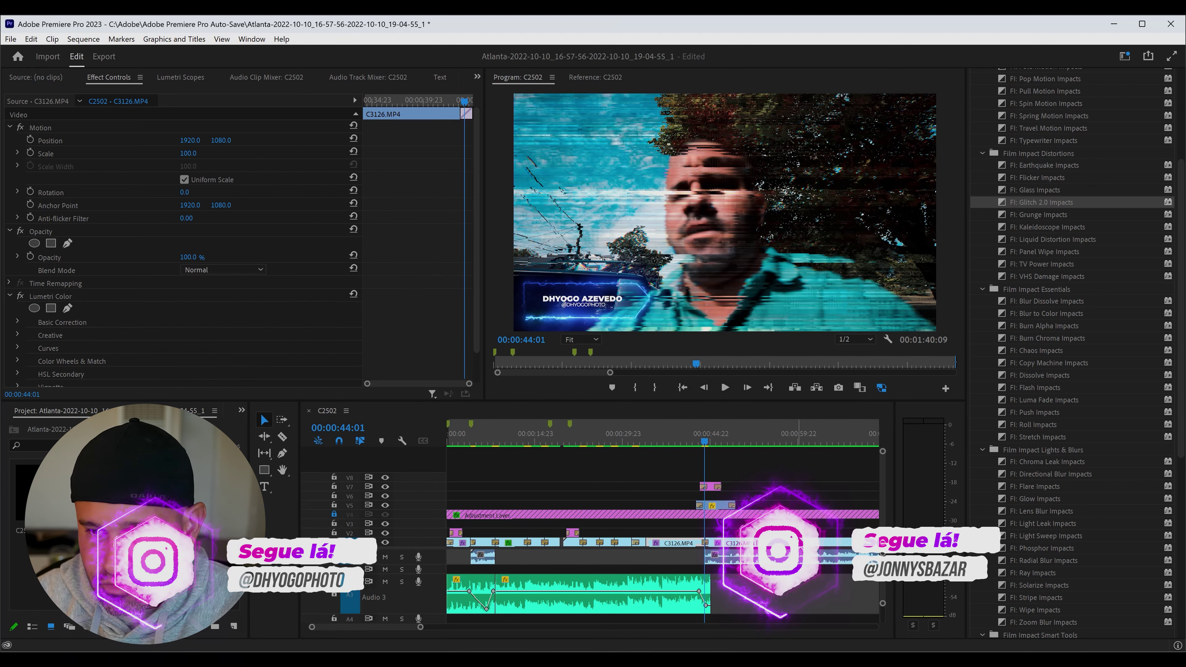
click(708, 551)
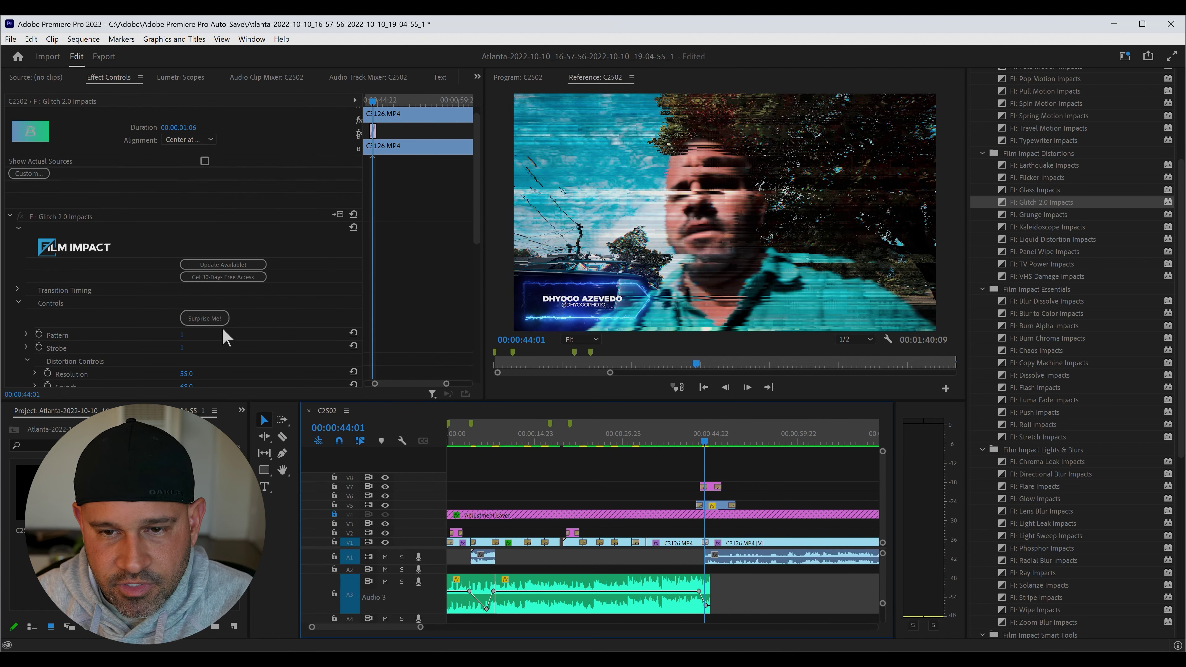
scroll(350, 285, down, 2)
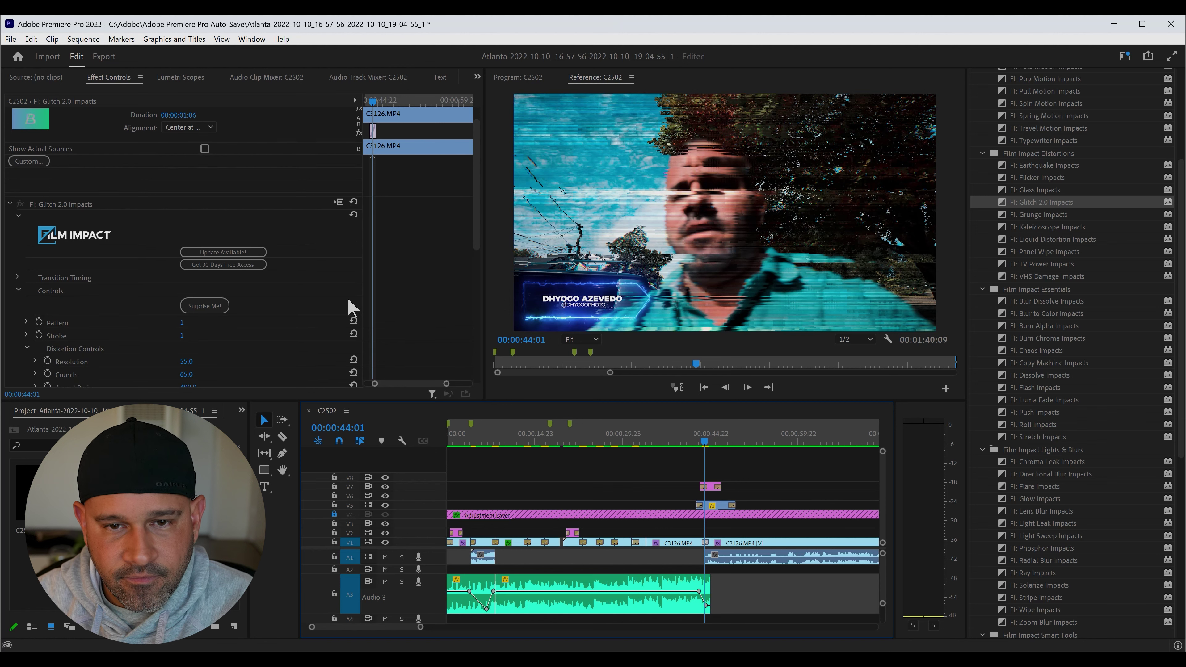
scroll(351, 308, down, 3)
scroll(356, 313, down, 3)
scroll(358, 312, down, 2)
scroll(357, 301, up, 1)
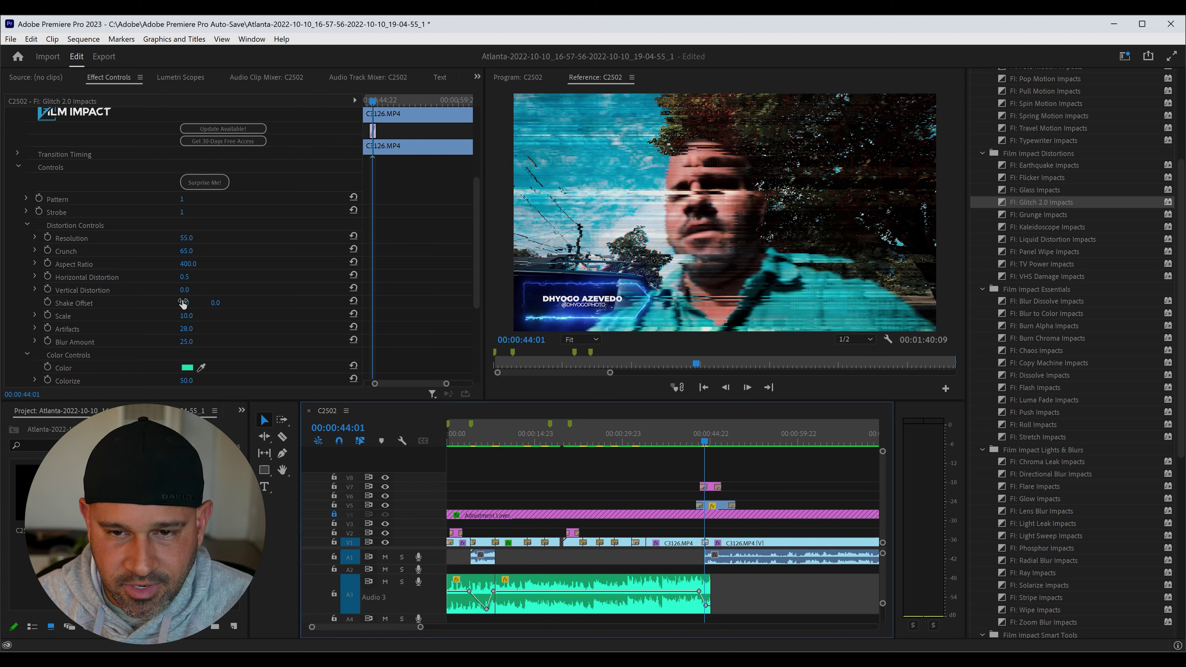
scroll(173, 295, down, 3)
scroll(180, 297, down, 3)
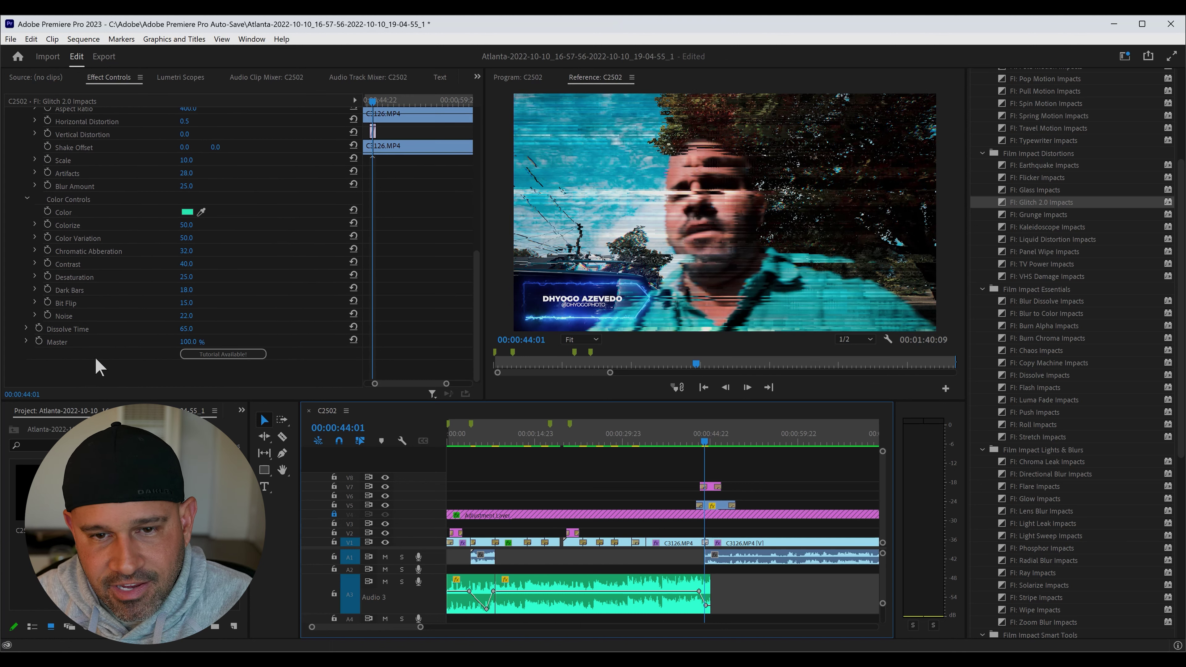
scroll(164, 318, up, 1)
scroll(164, 318, up, 1)
scroll(172, 290, up, 1)
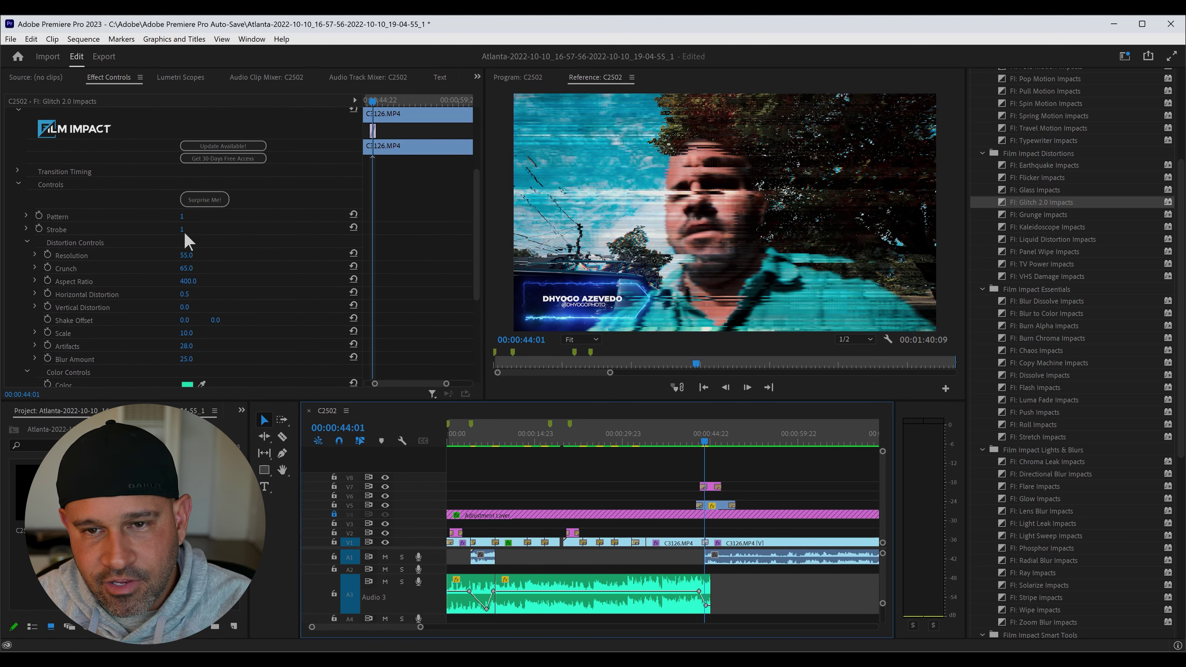
- Scroll the timeline right toward the later cuts
scroll(799, 512, right, 3)
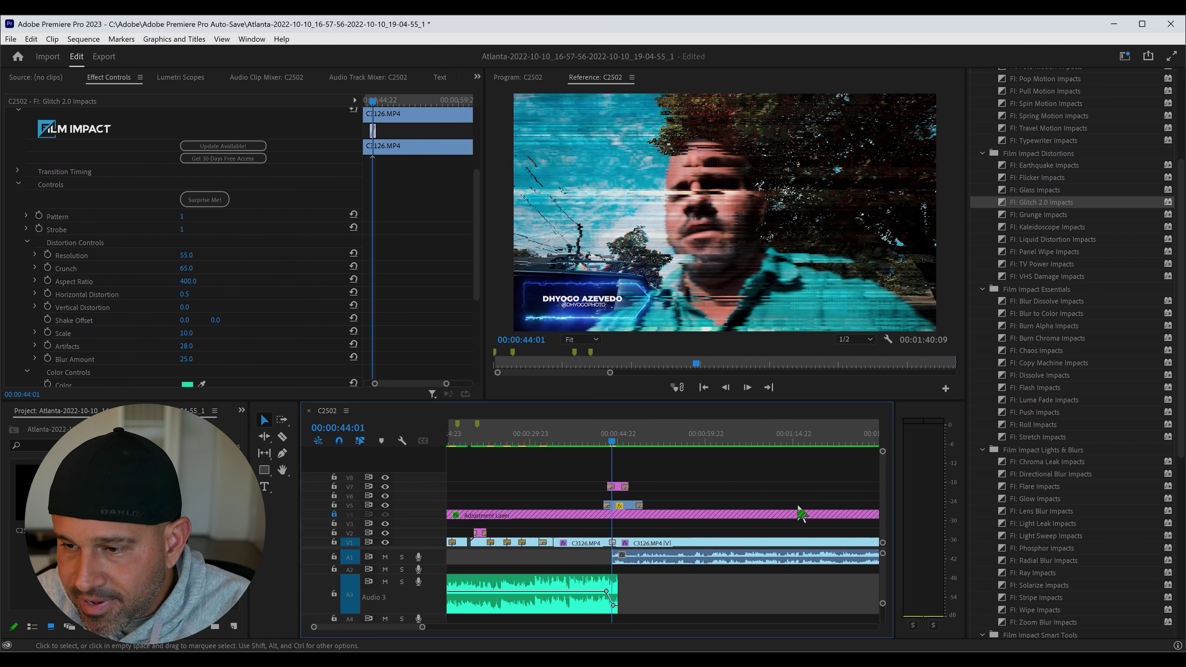
scroll(770, 496, right, 3)
scroll(729, 476, right, 2)
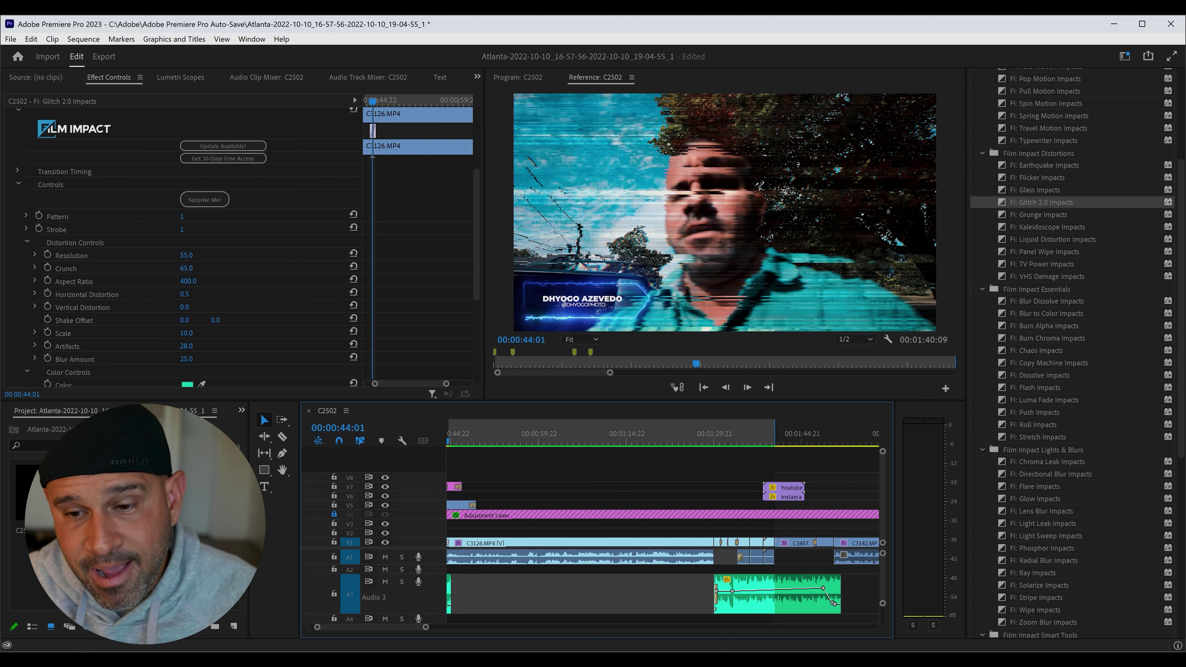
- Apply FI: Flash Impacts to the V1 cut near 01:29 and park the playhead just before it
click(1056, 387)
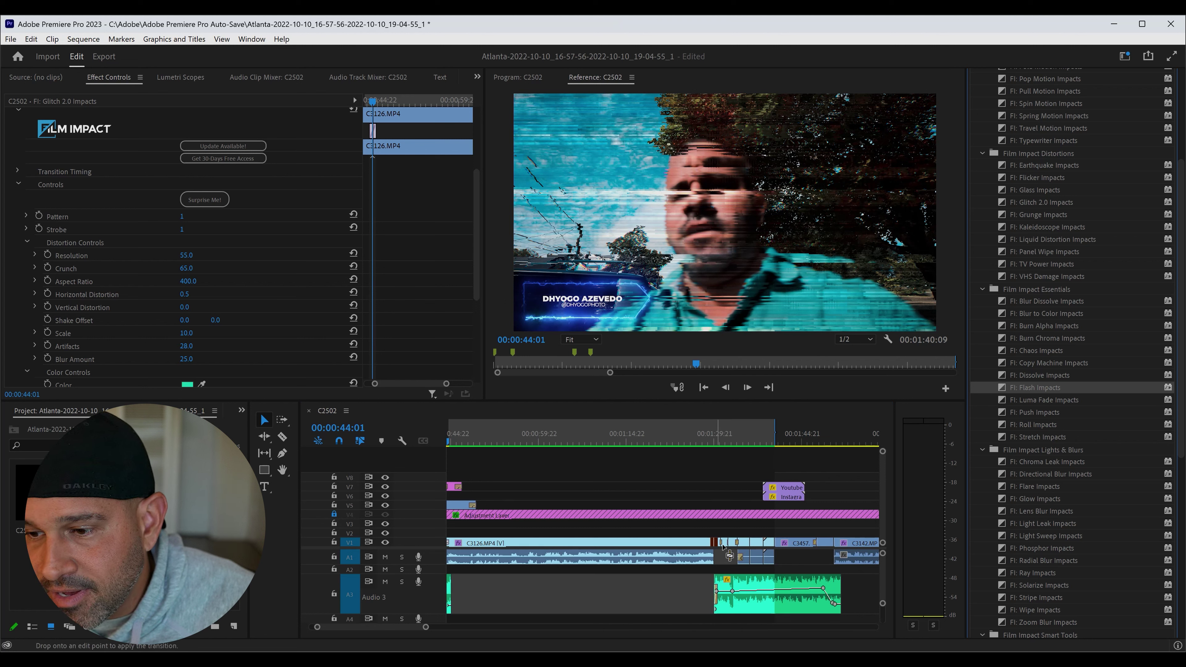
drag(723, 546, 722, 547)
click(711, 445)
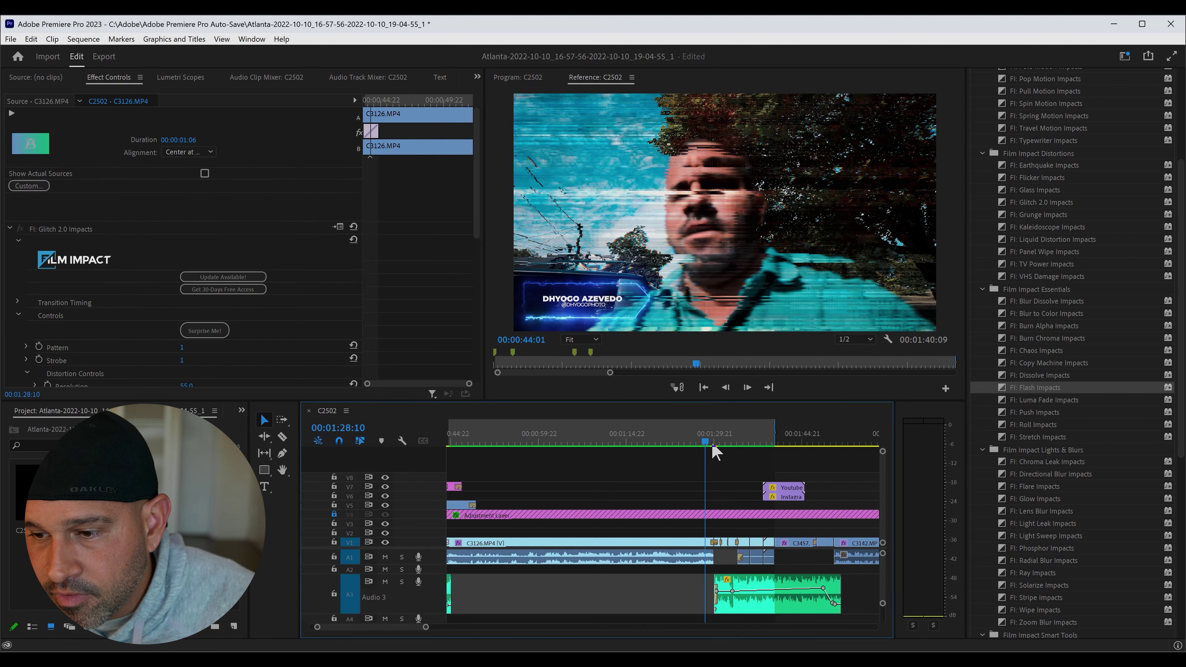
drag(711, 445, 704, 445)
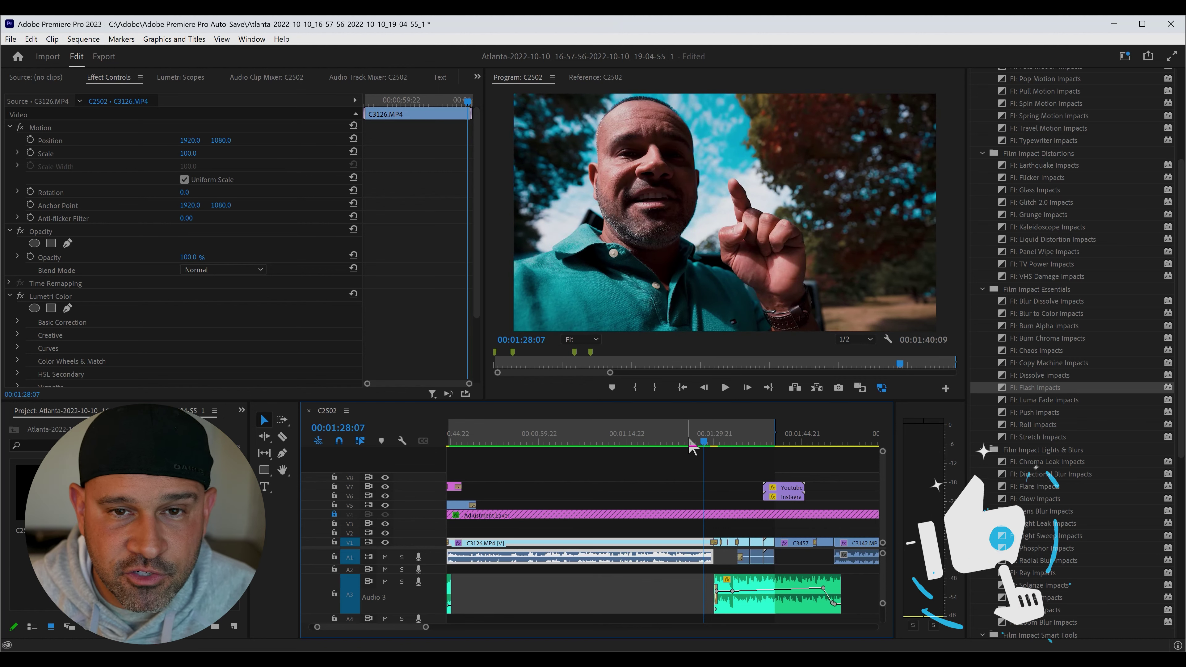
click(83, 39)
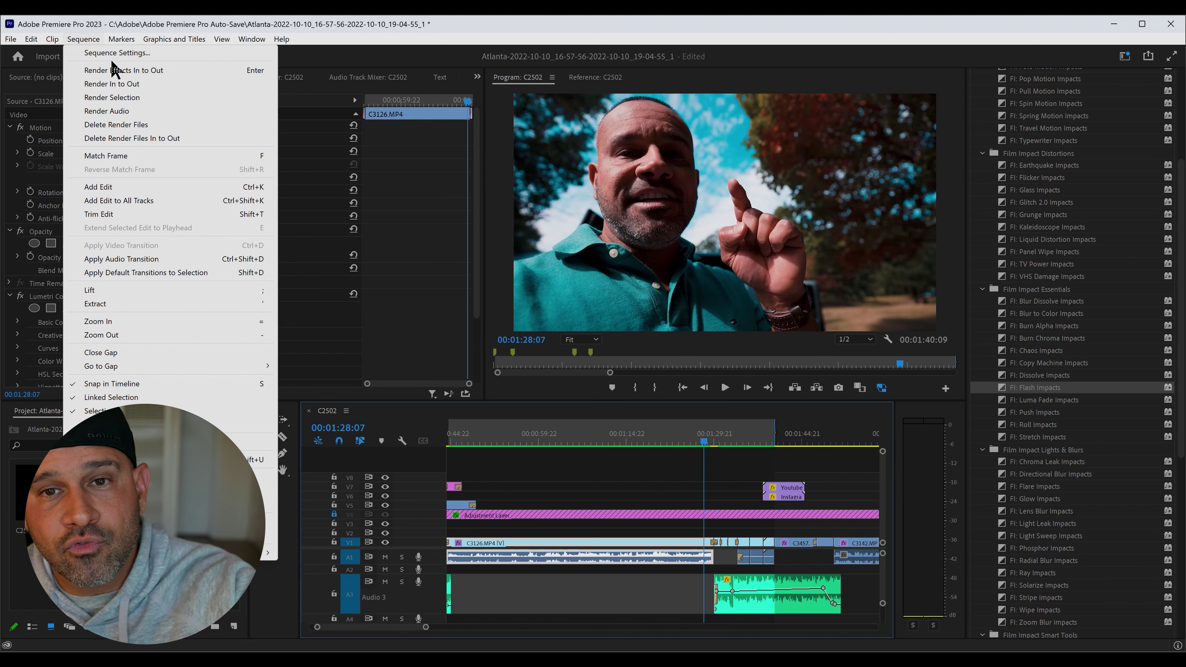
- Try Render Effects In to Out and Render In to Out, then cancel the slow render
click(146, 71)
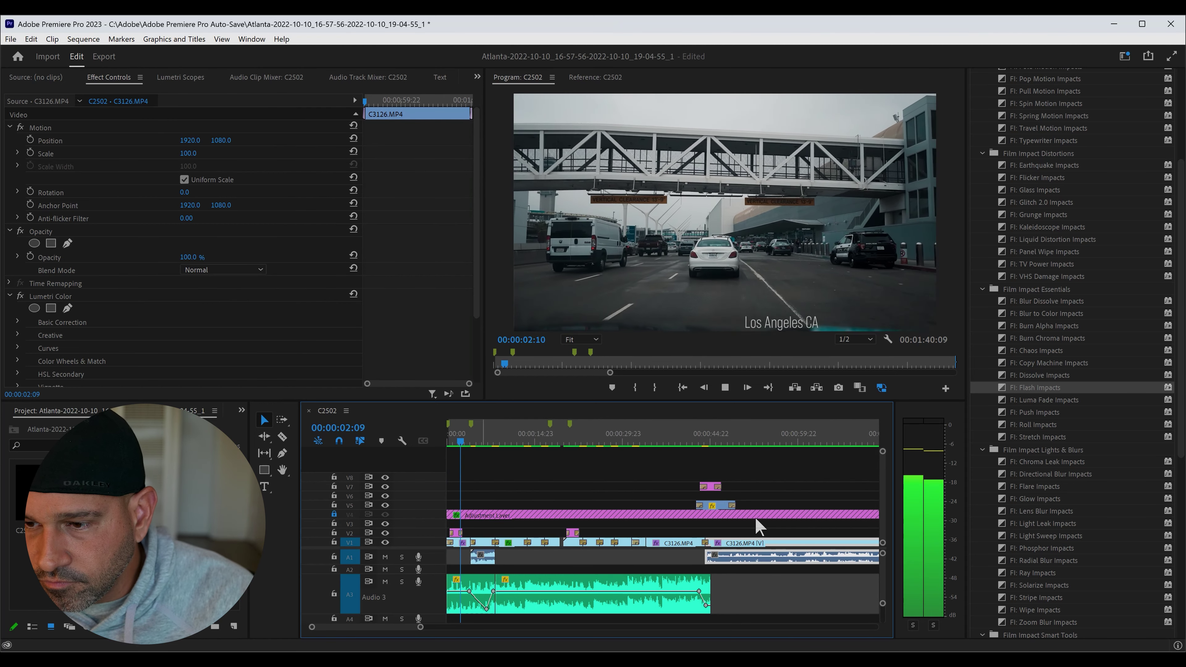
click(93, 40)
click(105, 71)
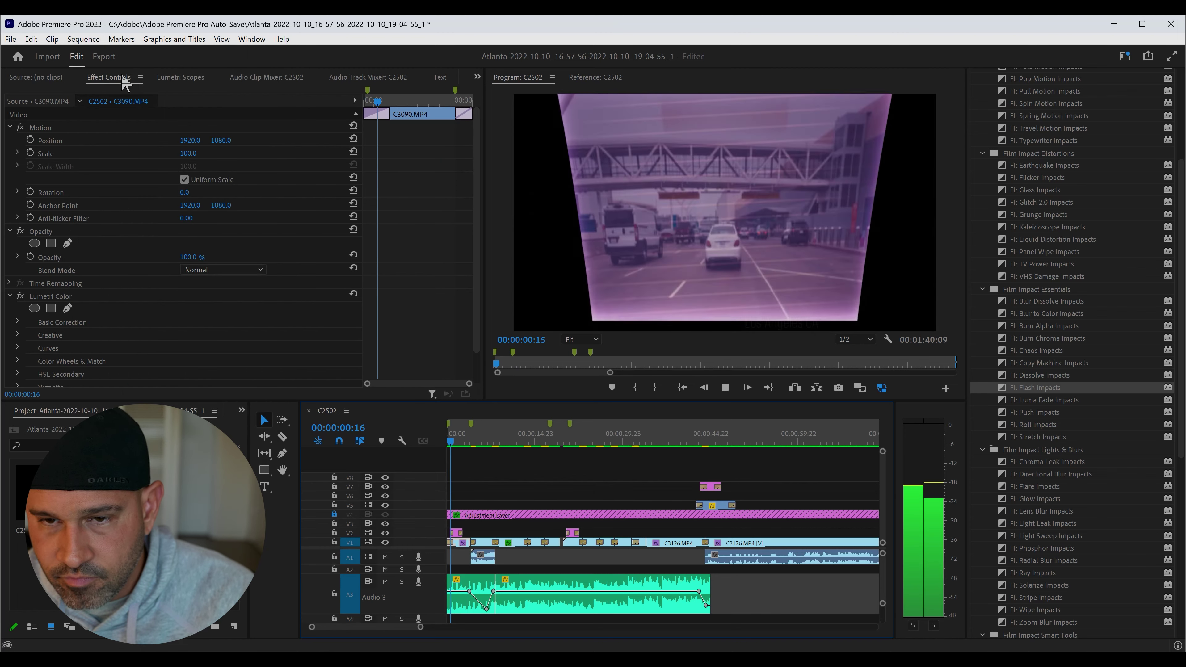
click(80, 40)
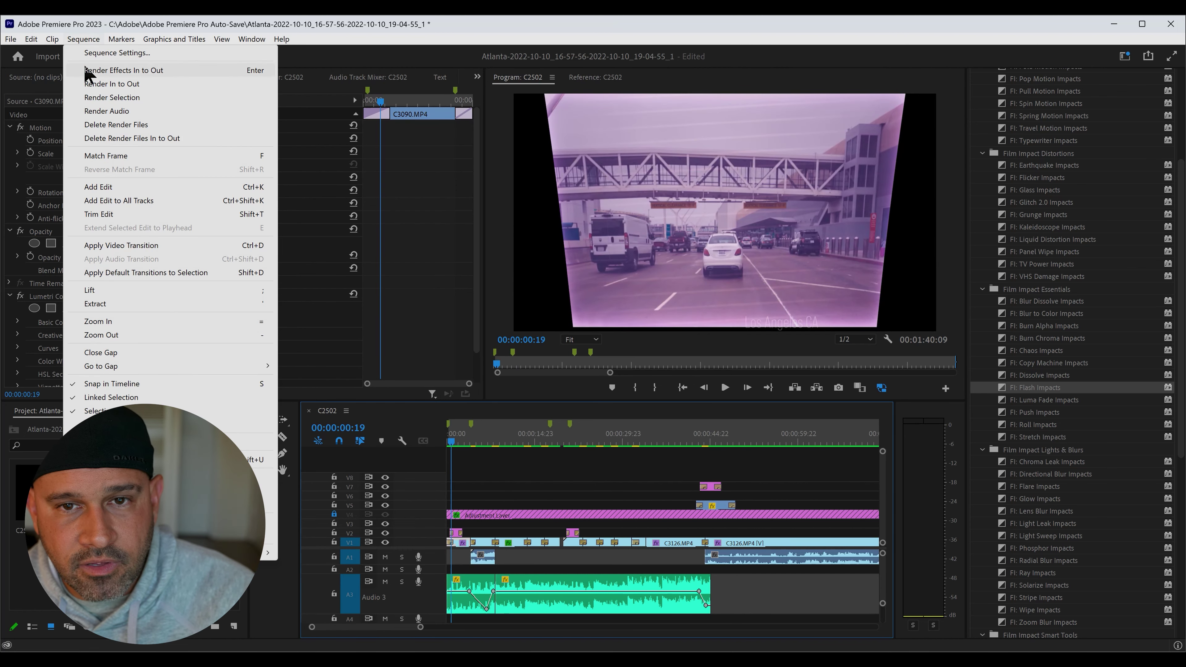
click(99, 85)
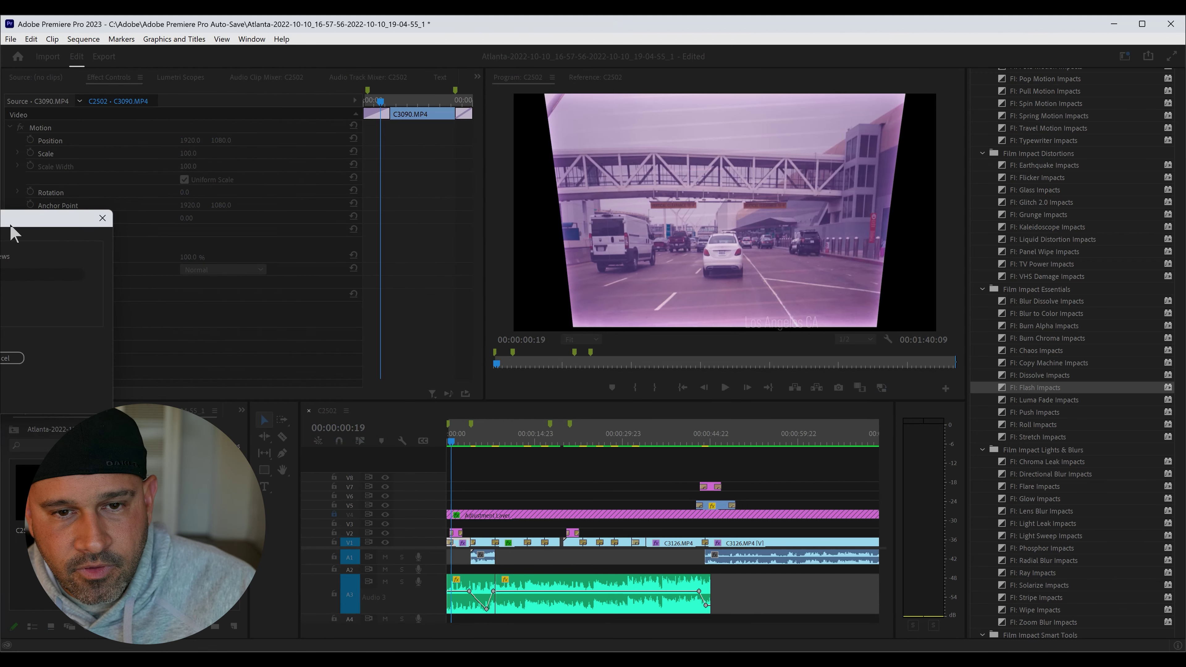
drag(11, 227, 105, 210)
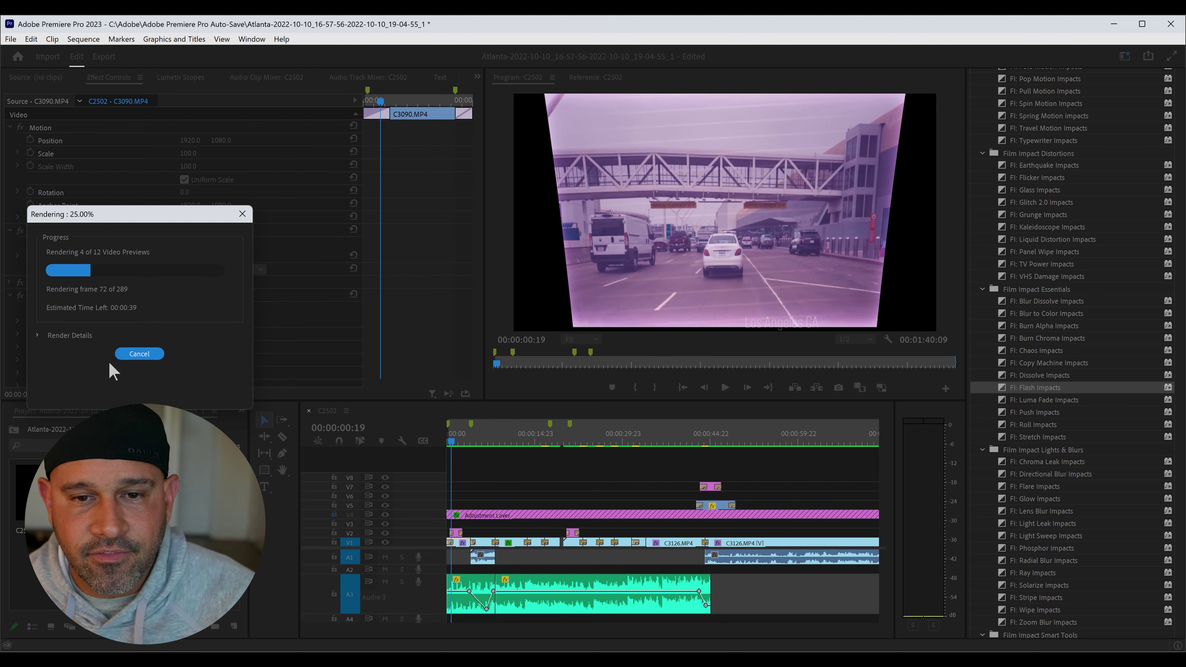
click(133, 356)
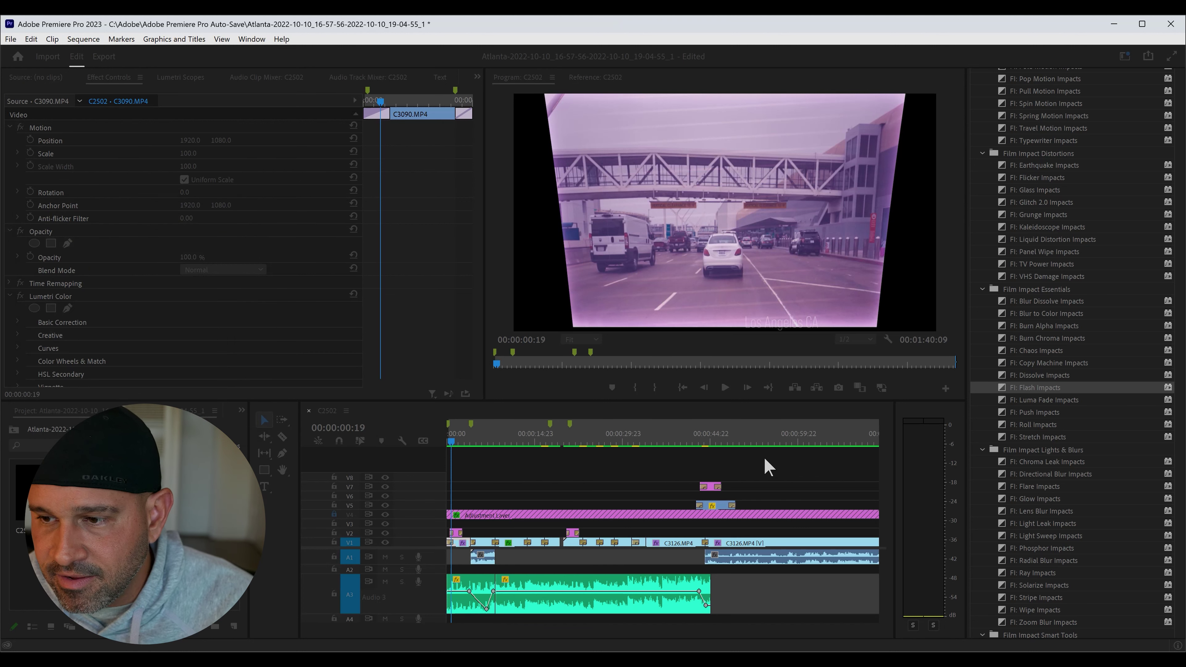
- Set playback resolution to Full and play the sequence from the start
click(856, 343)
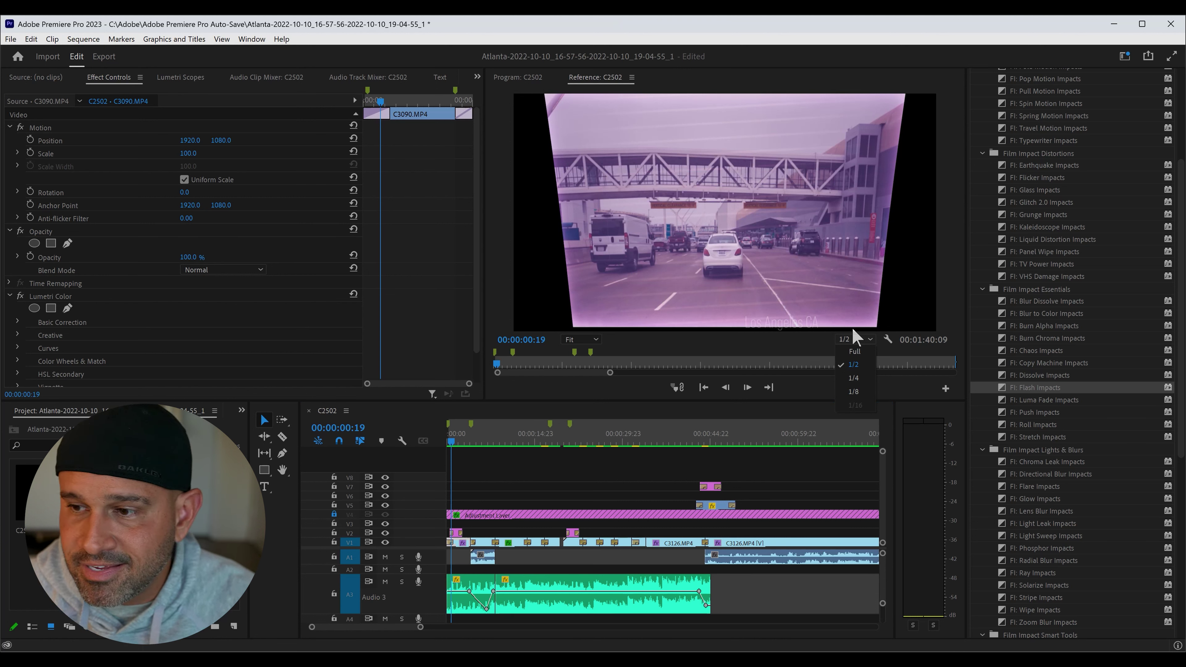
click(853, 393)
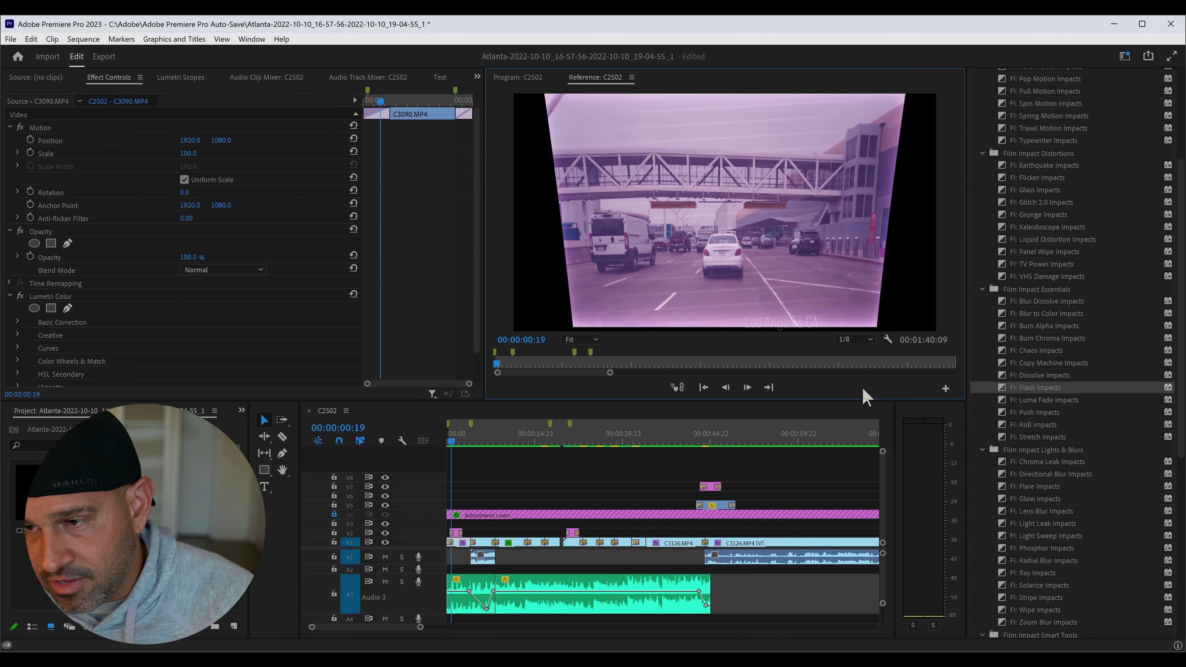
click(864, 342)
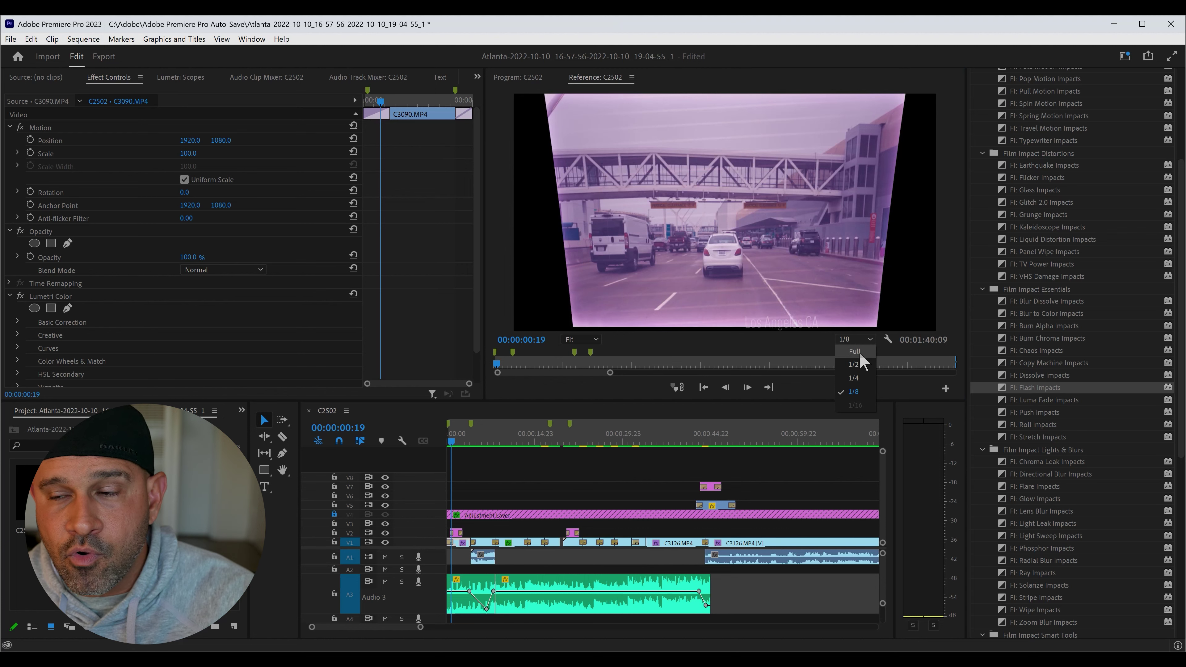
click(865, 354)
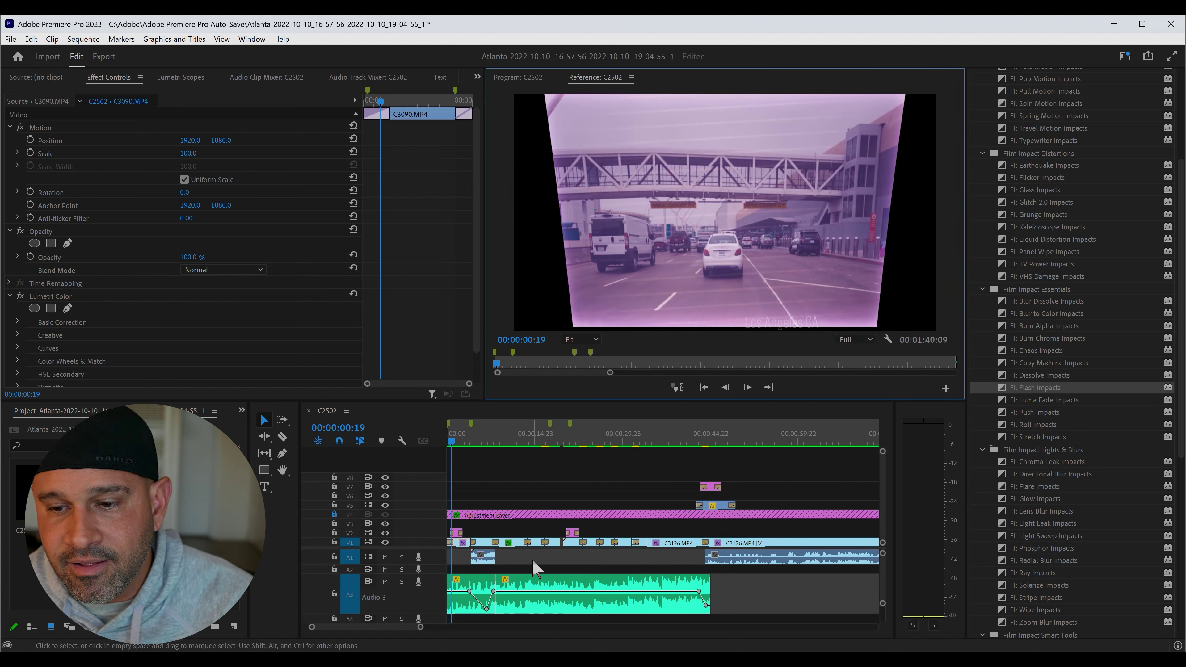
click(606, 476)
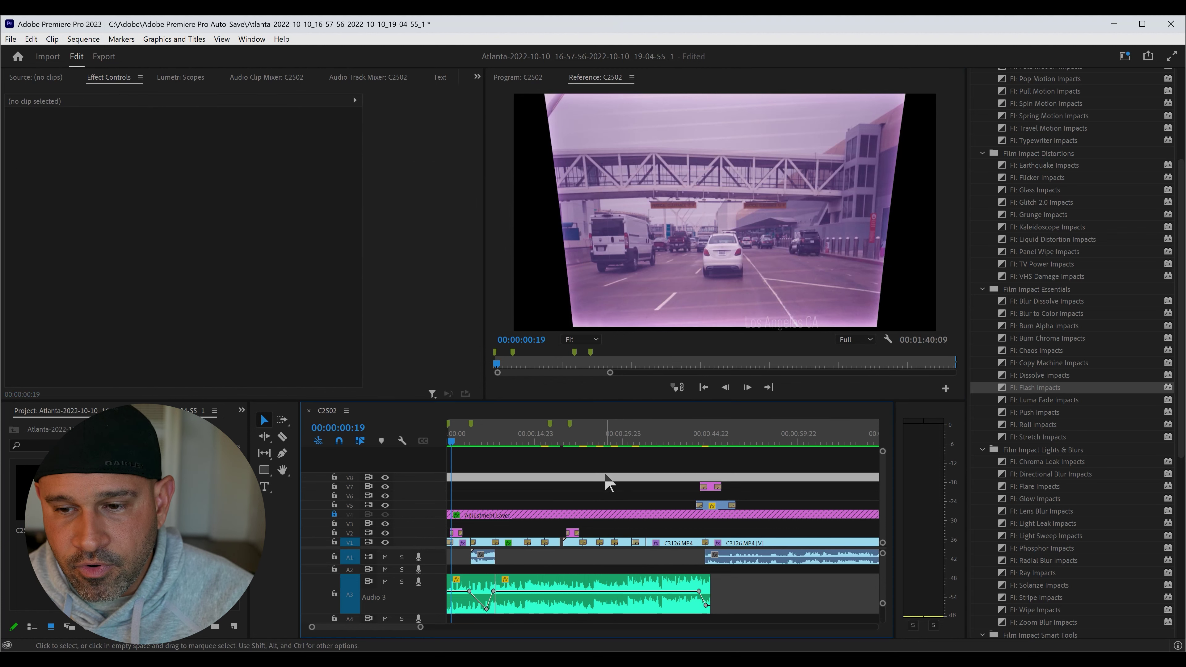
key(space)
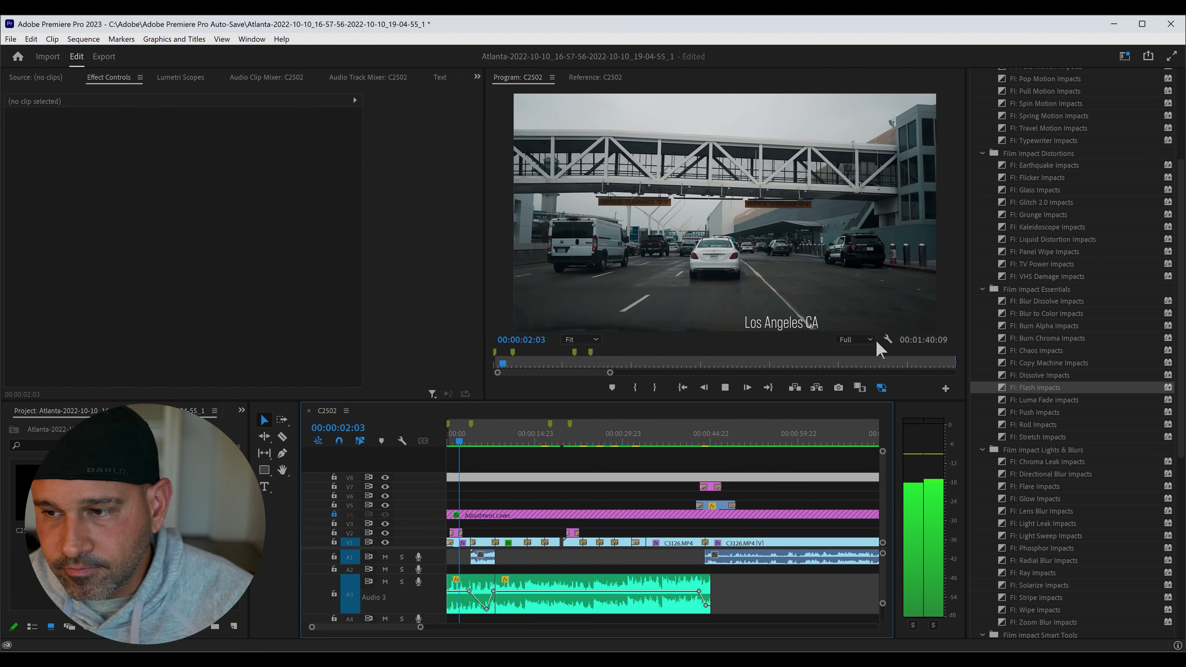
- Set Program monitor playback resolution to 1/4 and play the sequence through to 00:00:34:14
key(space)
click(863, 350)
click(861, 375)
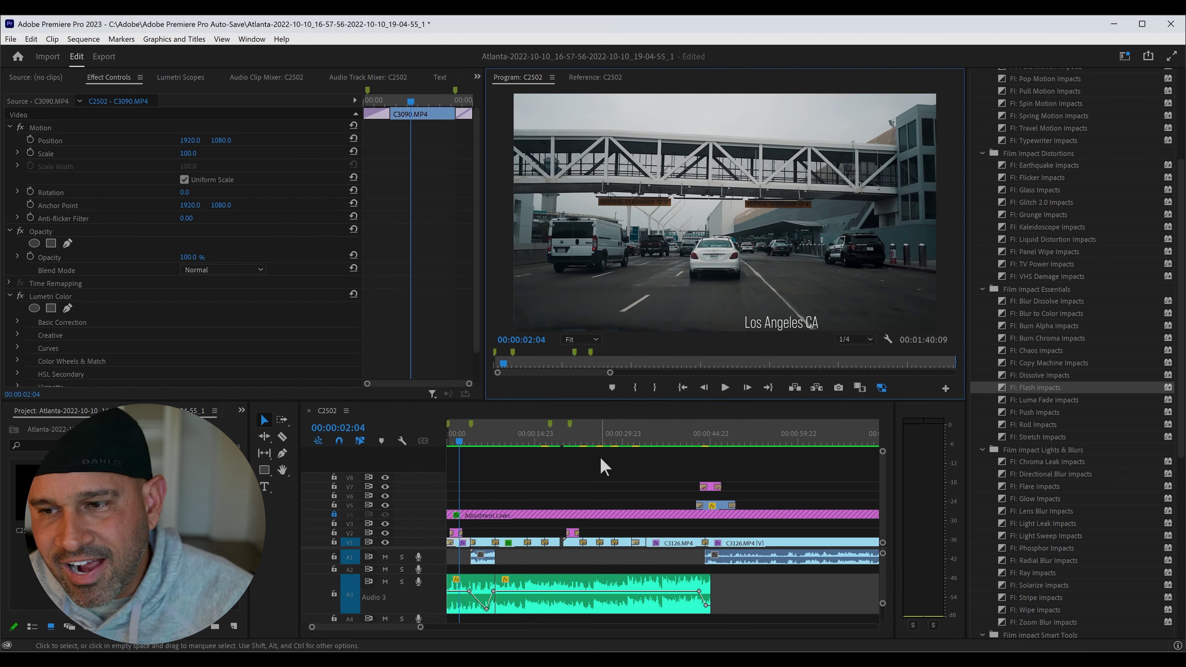
key(space)
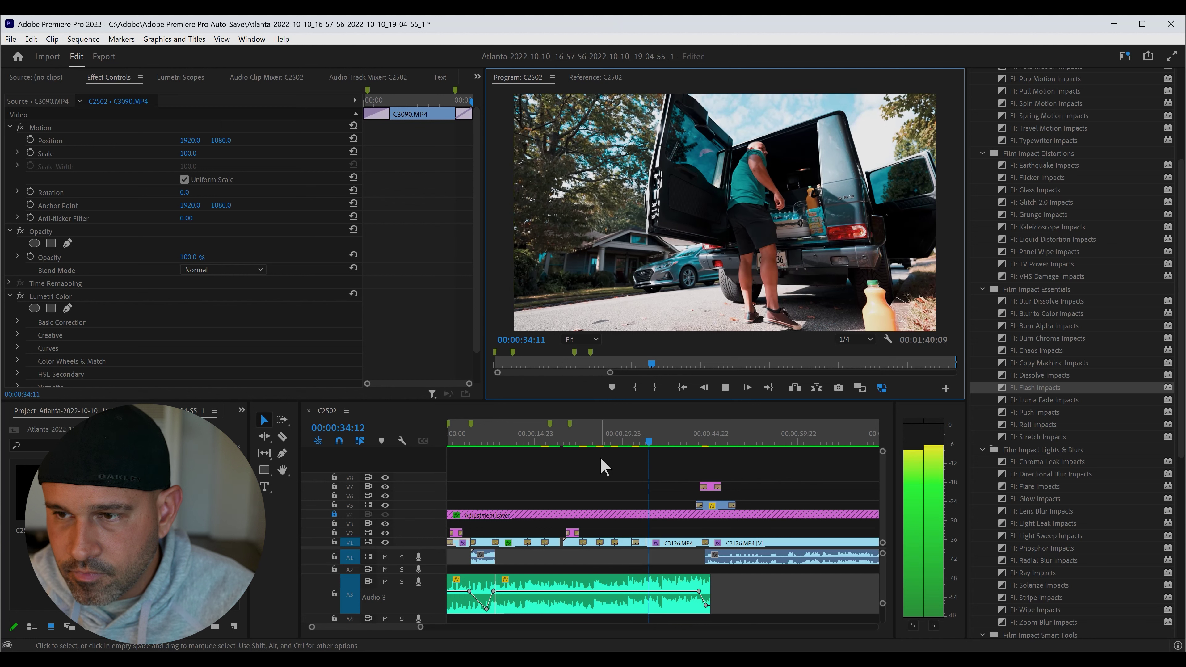
key(space)
scroll(1033, 490, up, 2)
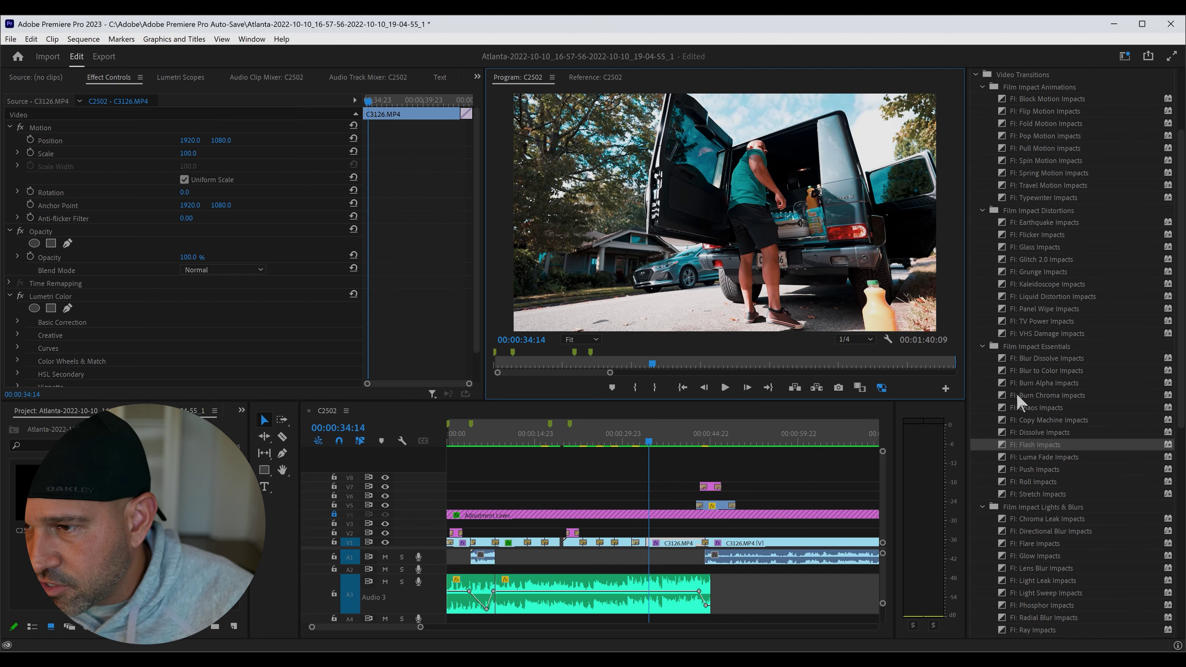
- Add Flicker Impacts to the cut near 34 seconds and preview the transition
scroll(1043, 312, up, 2)
mouse_move(1052, 294)
mouse_down()
mouse_move(650, 569)
mouse_move(650, 543)
mouse_up()
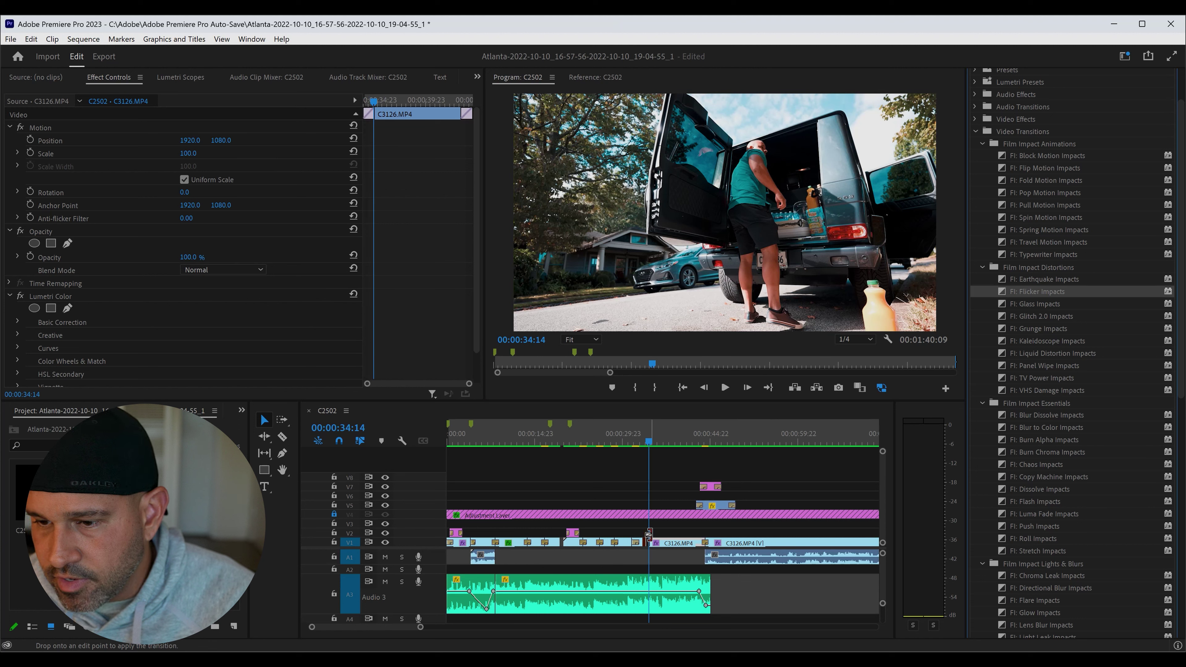
drag(650, 444, 641, 442)
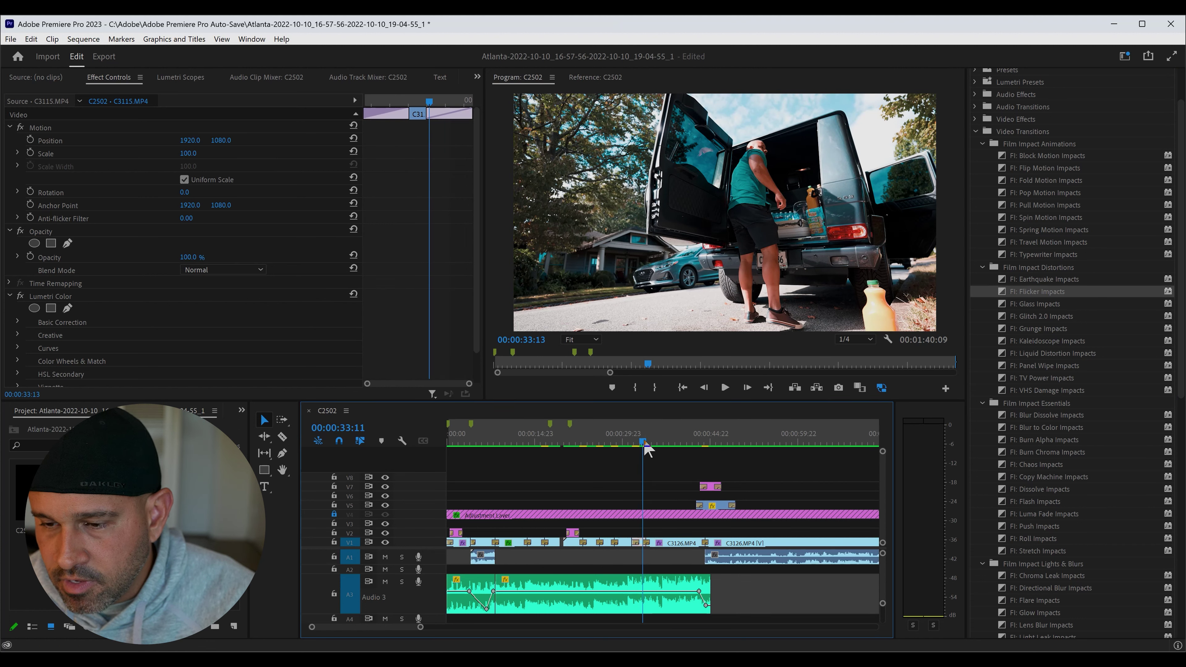
key(space)
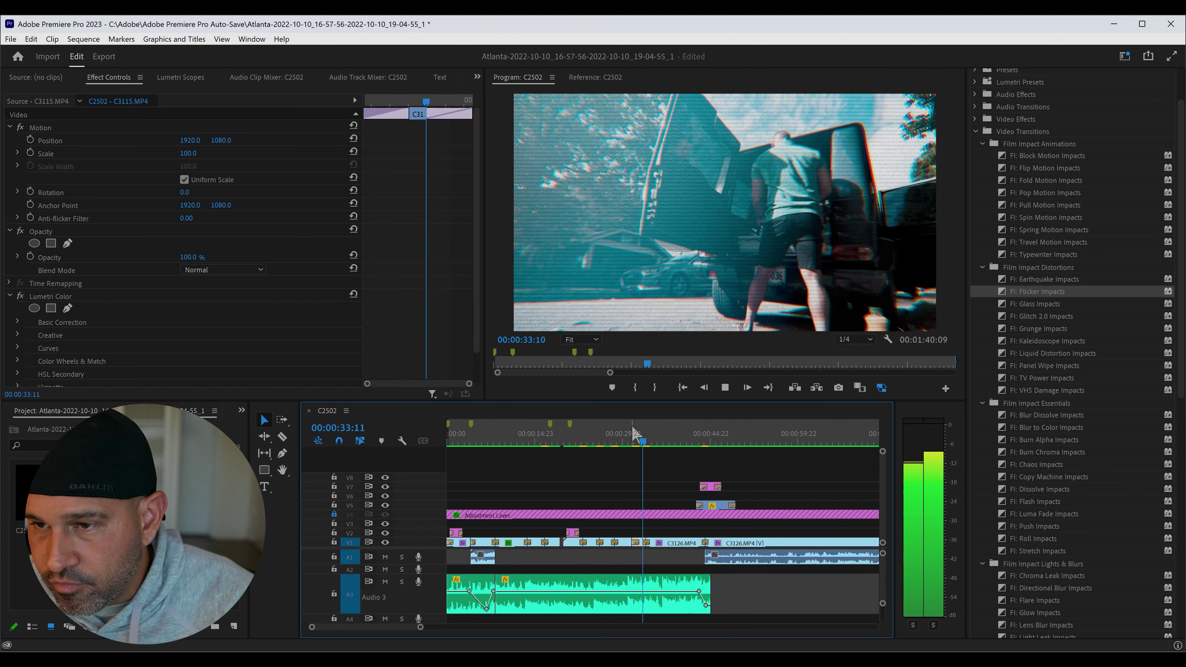
click(632, 443)
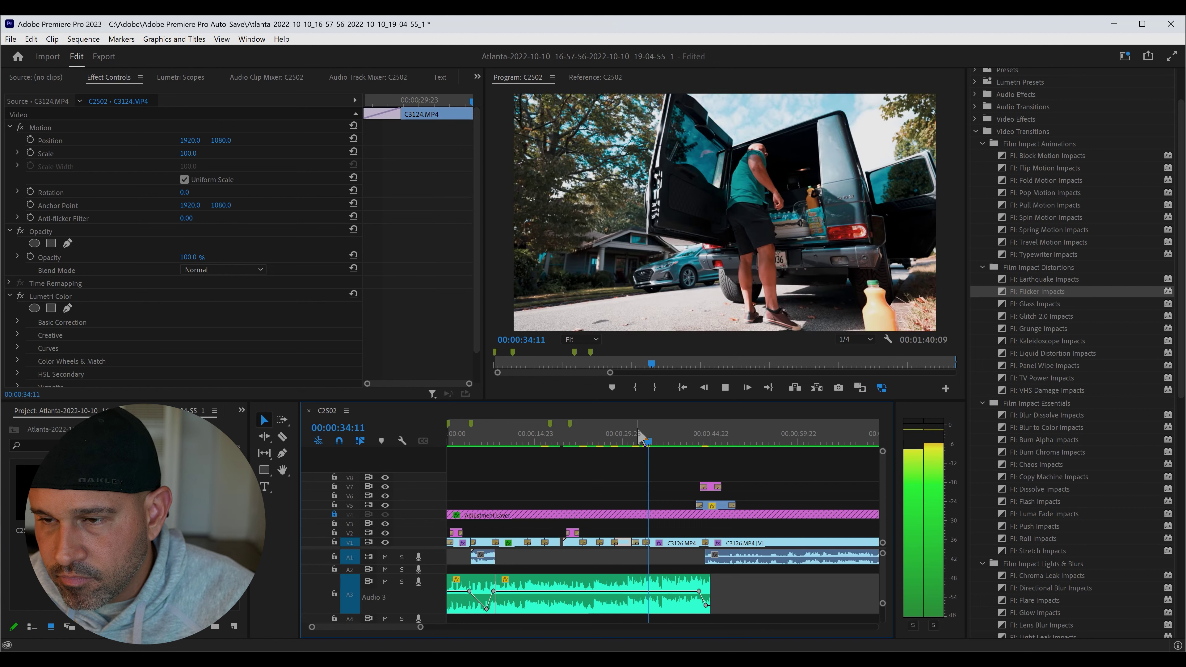
key(space)
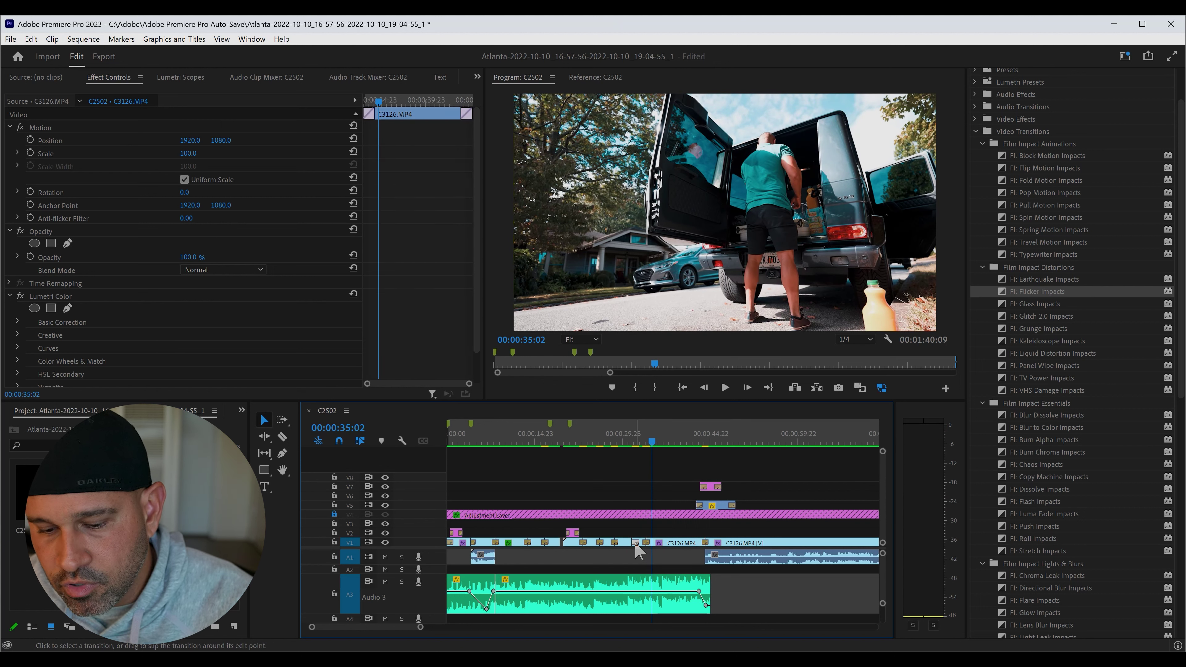
- Delete the V1 transition near 35 seconds, replay from 00:00:31:23, then minimize Premiere
click(636, 543)
key(Delete)
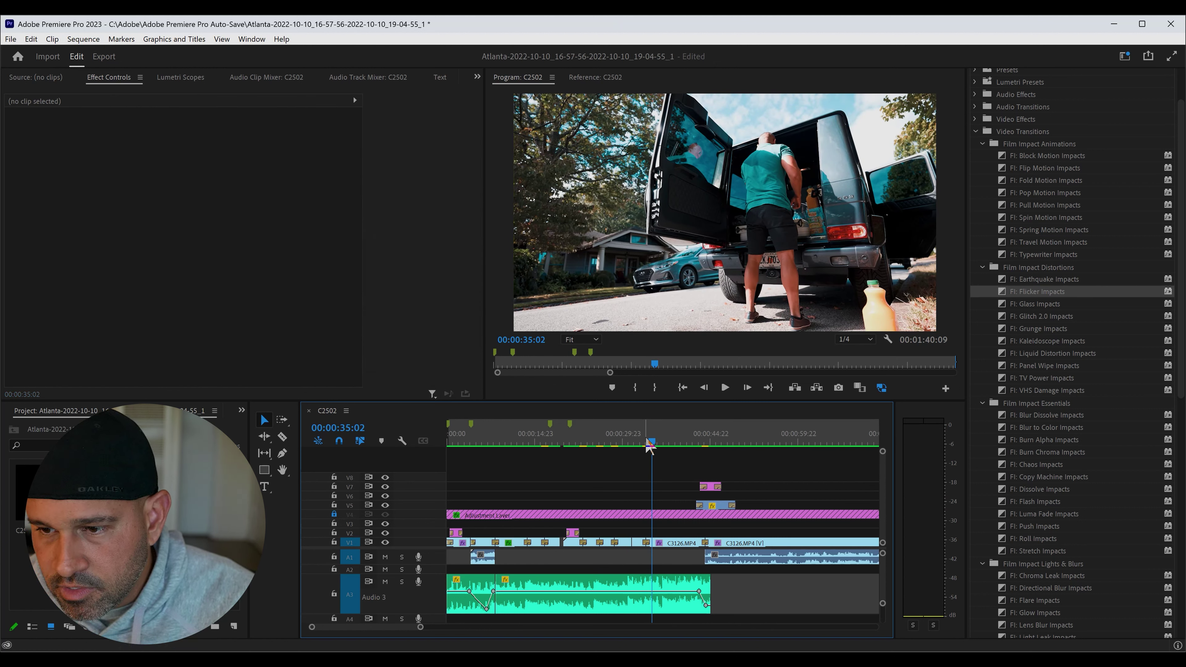
drag(652, 450, 628, 453)
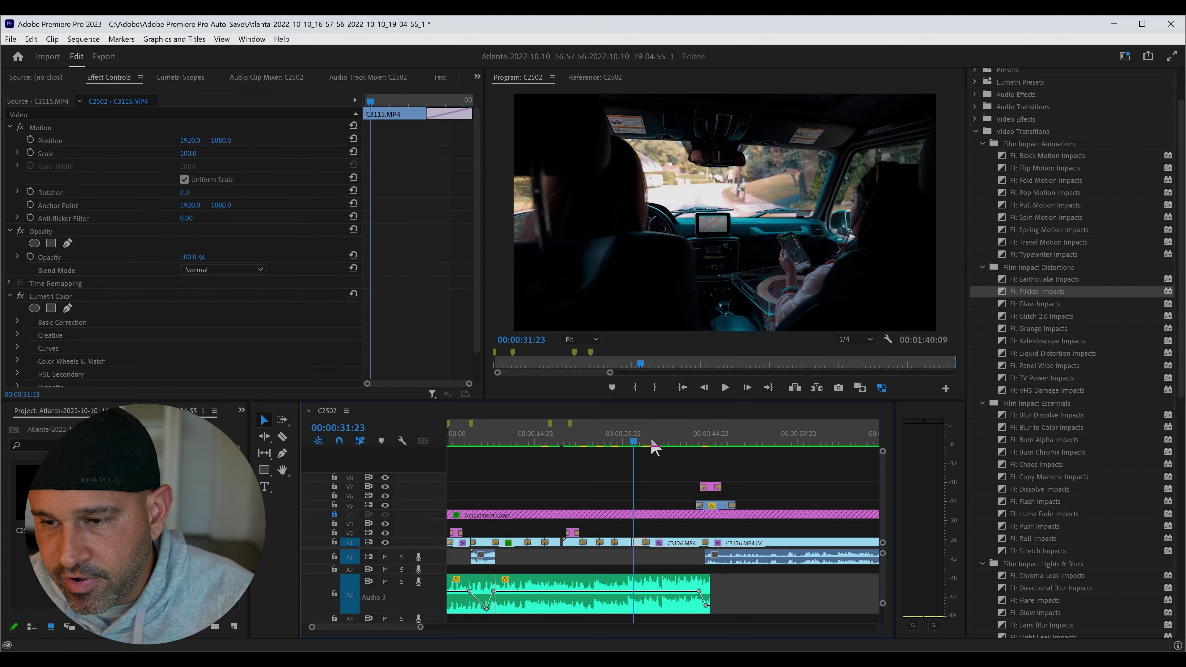
key(space)
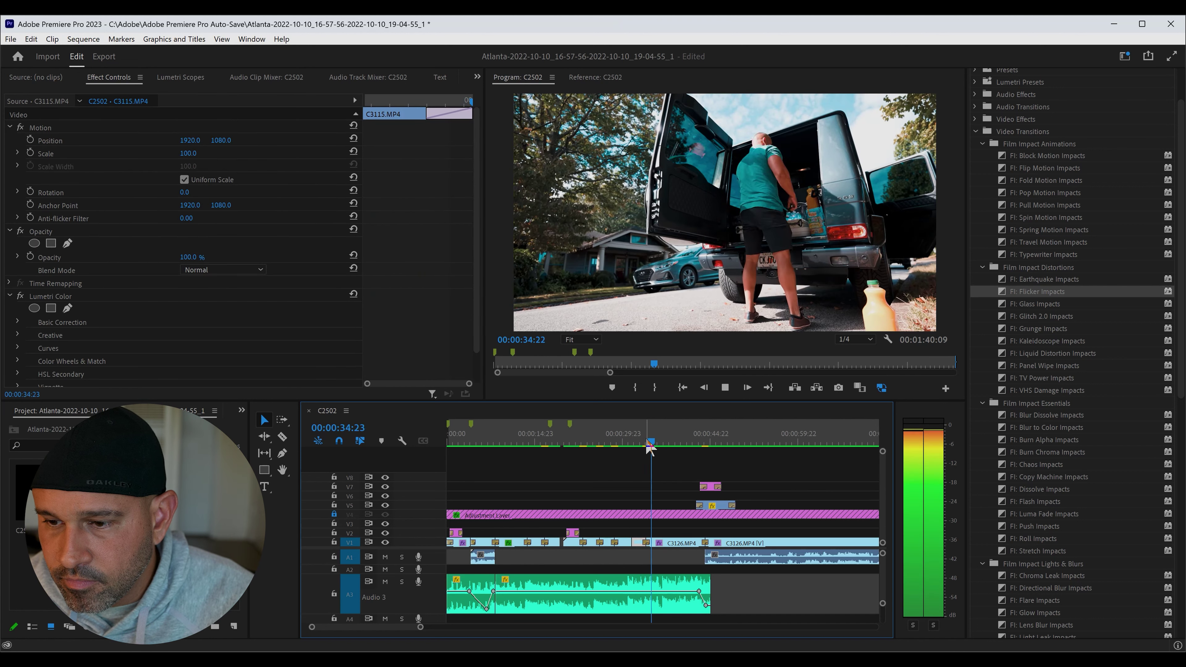
key(space)
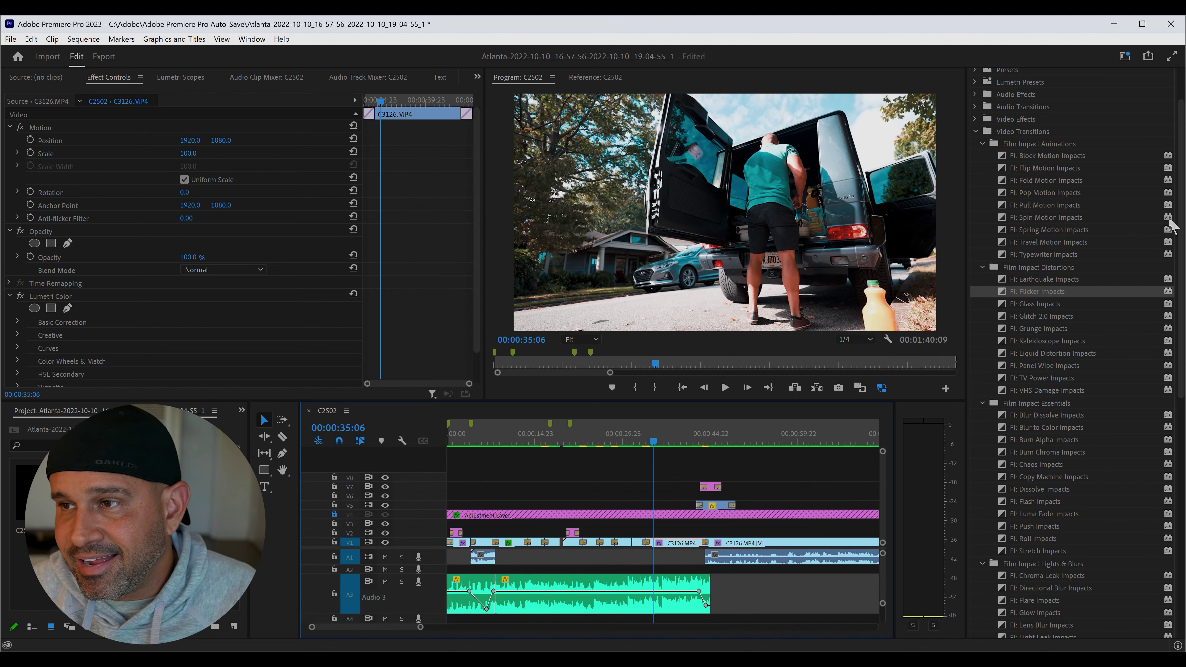
click(1114, 25)
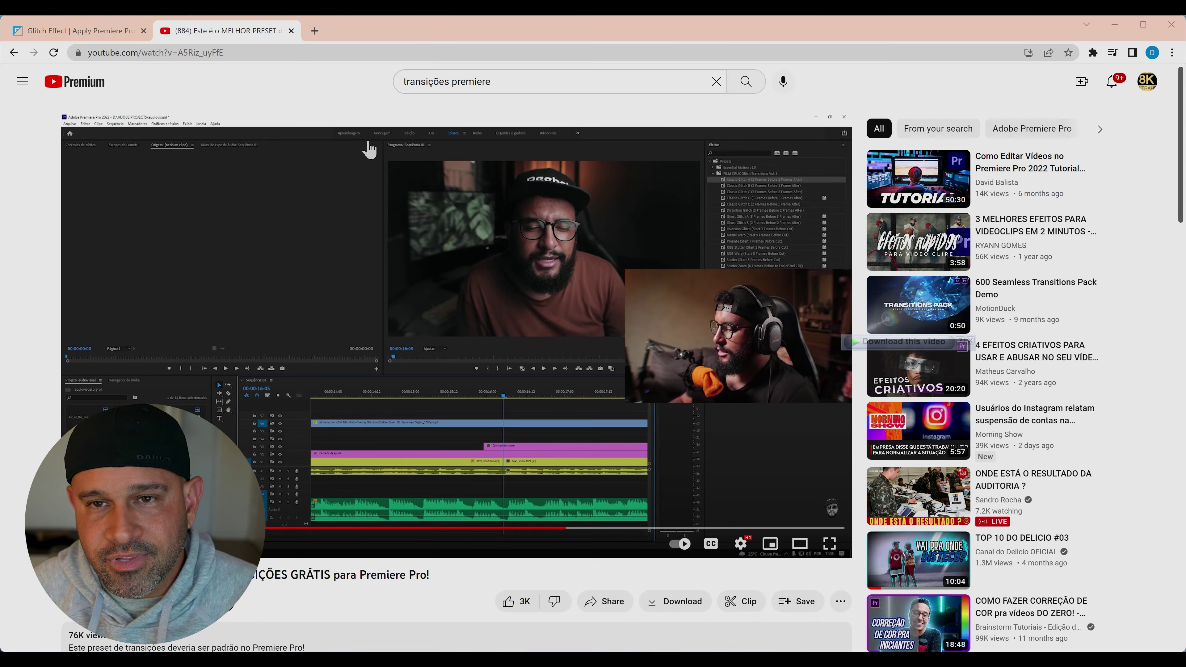
- Open the Film Impact pricing page and highlight the Visions plan's monthly price
click(92, 37)
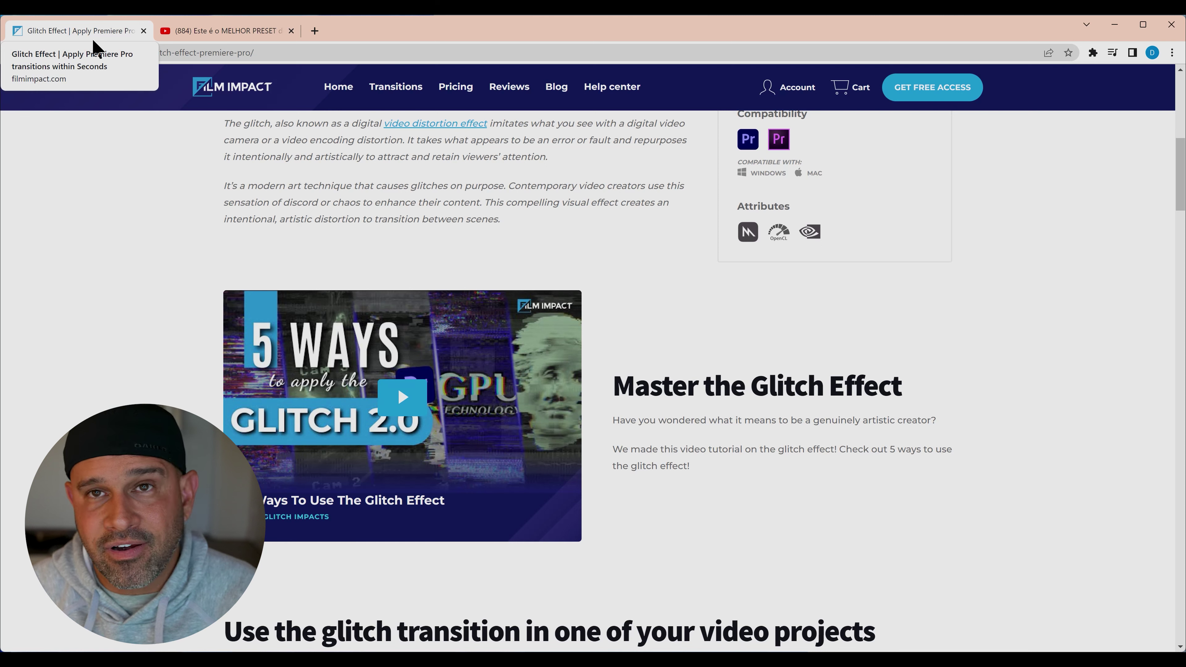
scroll(425, 374, down, 5)
scroll(425, 374, up, 9)
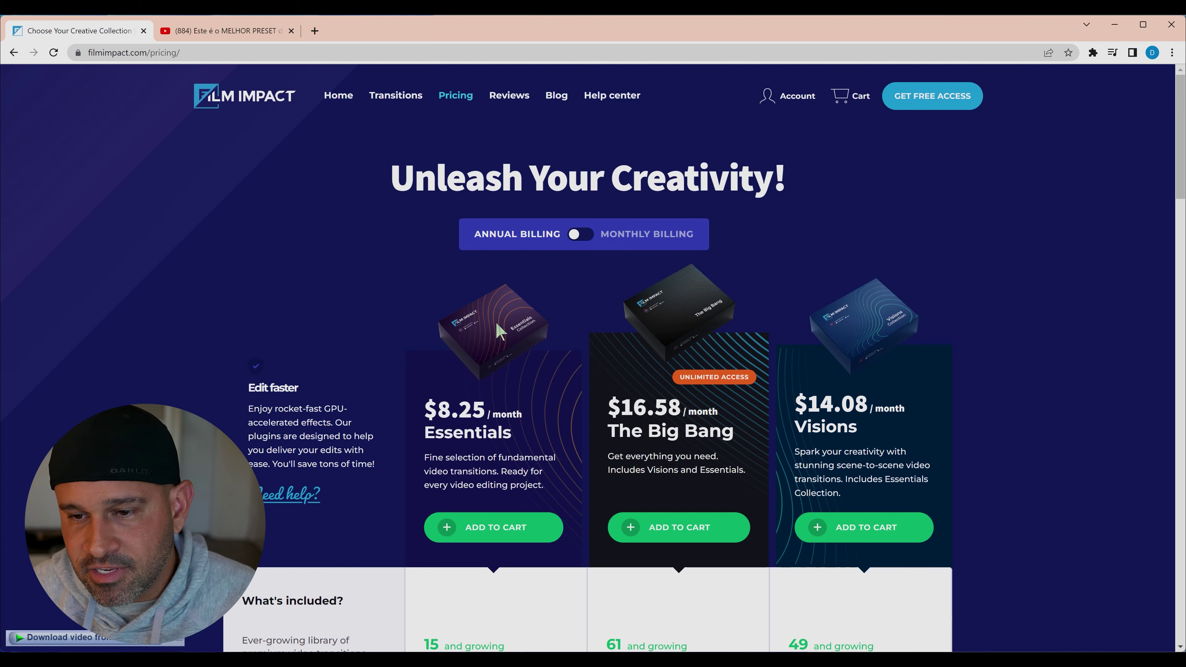
scroll(494, 321, down, 3)
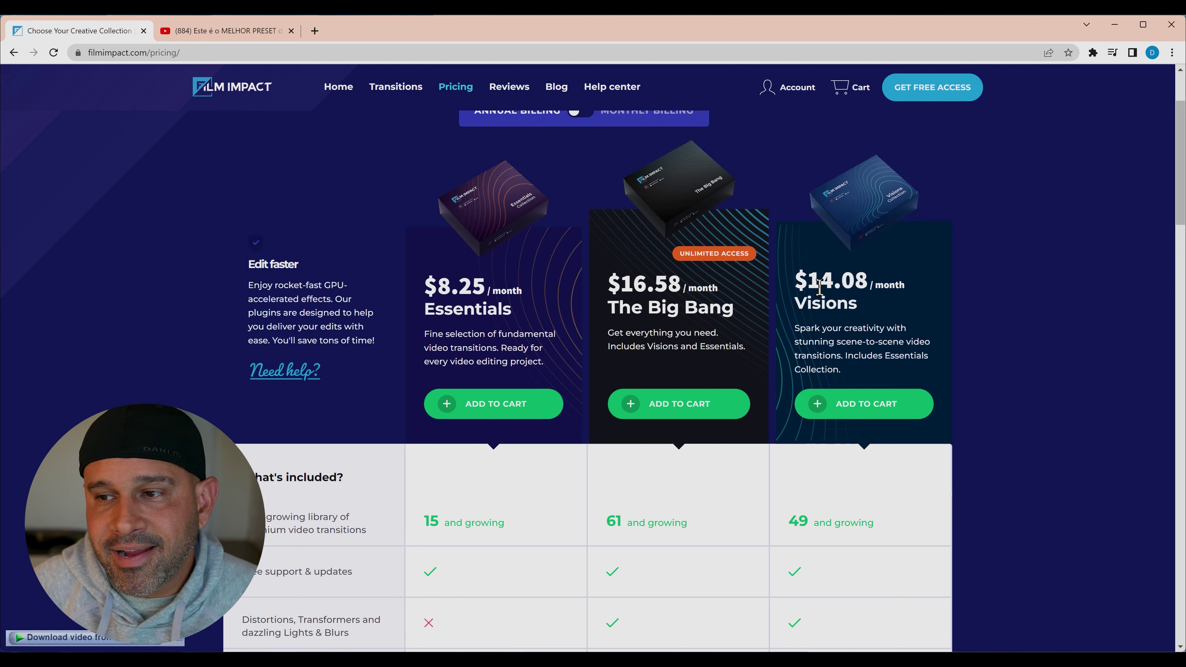
drag(813, 282, 902, 307)
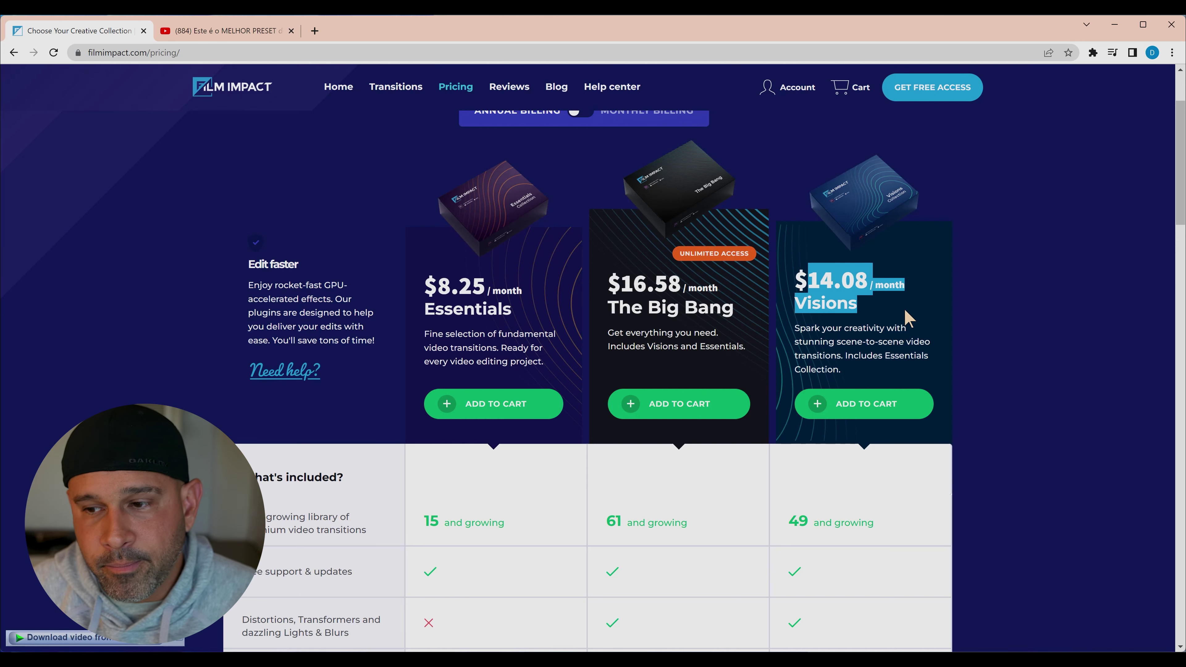
- Scroll through the plan comparison and highlight The Big Bang plan's price and description
scroll(894, 334, down, 6)
scroll(841, 346, up, 3)
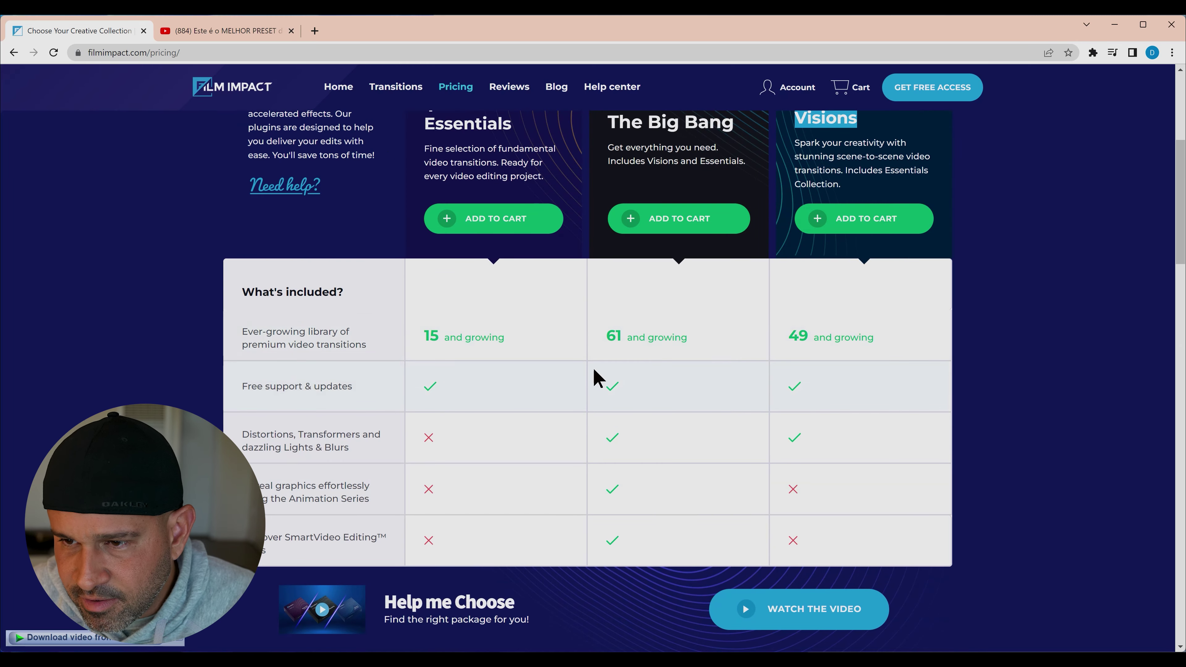
scroll(607, 366, down, 4)
scroll(609, 366, down, 6)
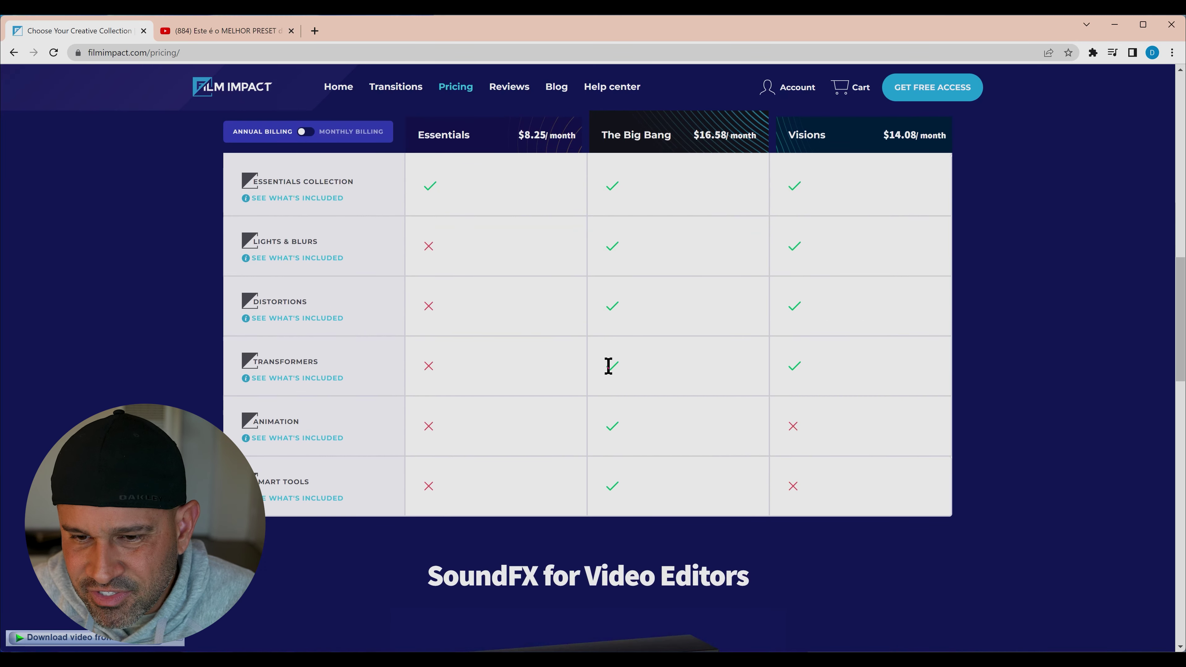
scroll(608, 366, down, 2)
scroll(596, 393, down, 2)
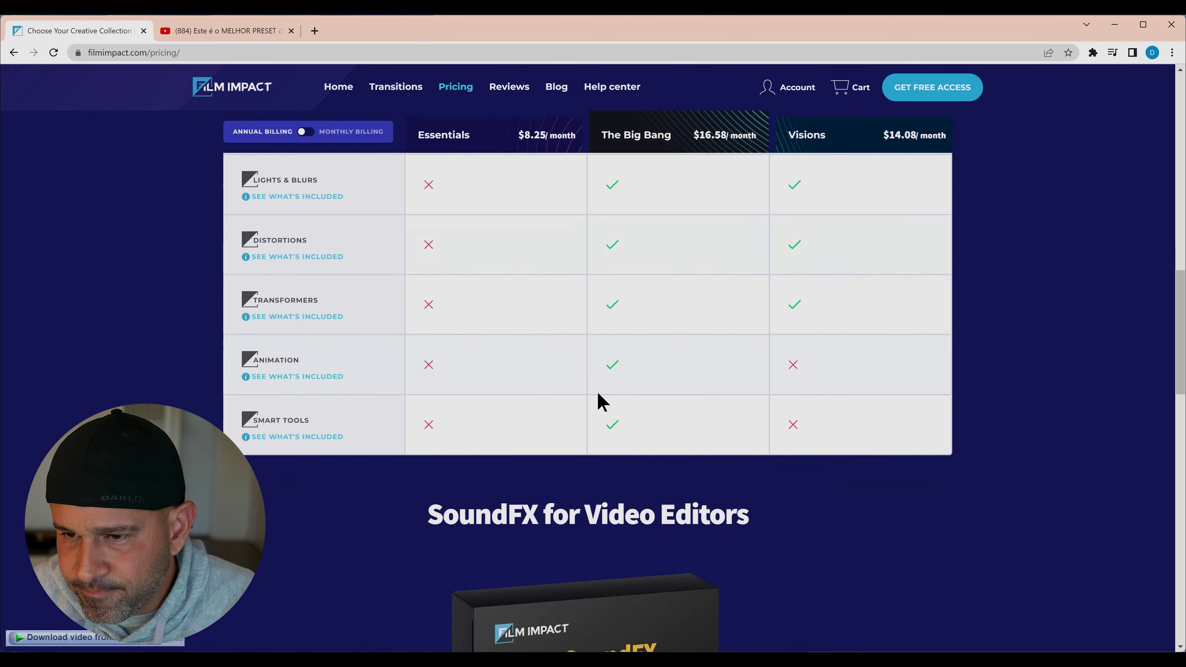
scroll(597, 391, up, 5)
scroll(600, 386, up, 3)
scroll(604, 383, up, 2)
scroll(603, 382, down, 1)
scroll(606, 389, down, 2)
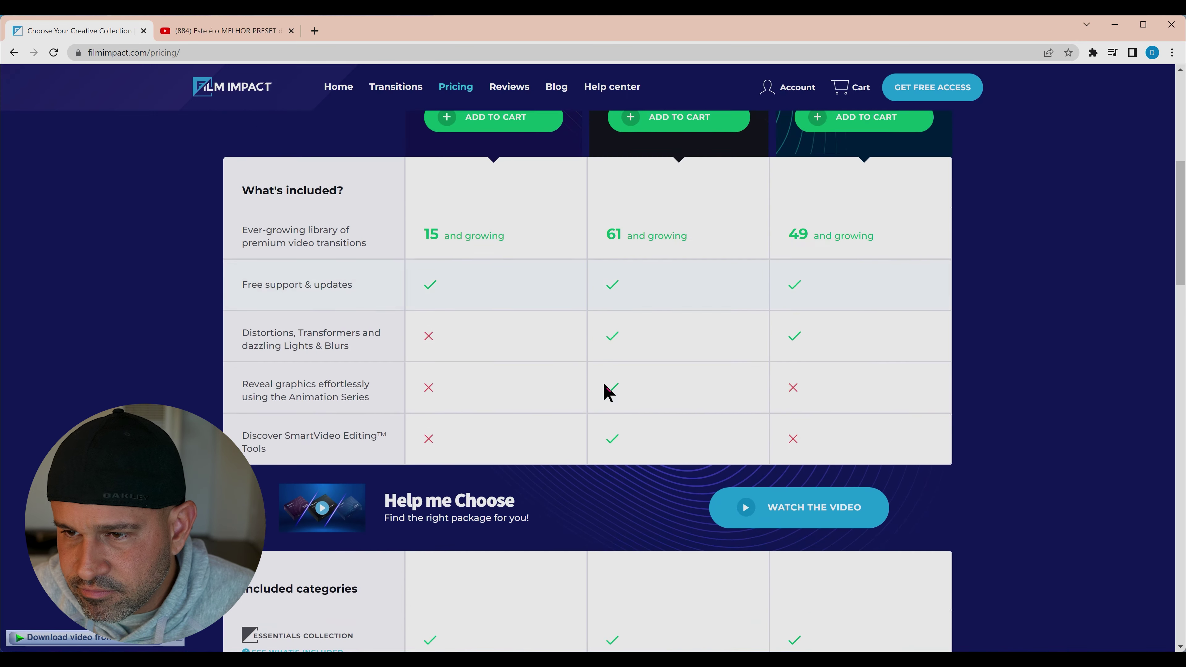
scroll(626, 355, up, 4)
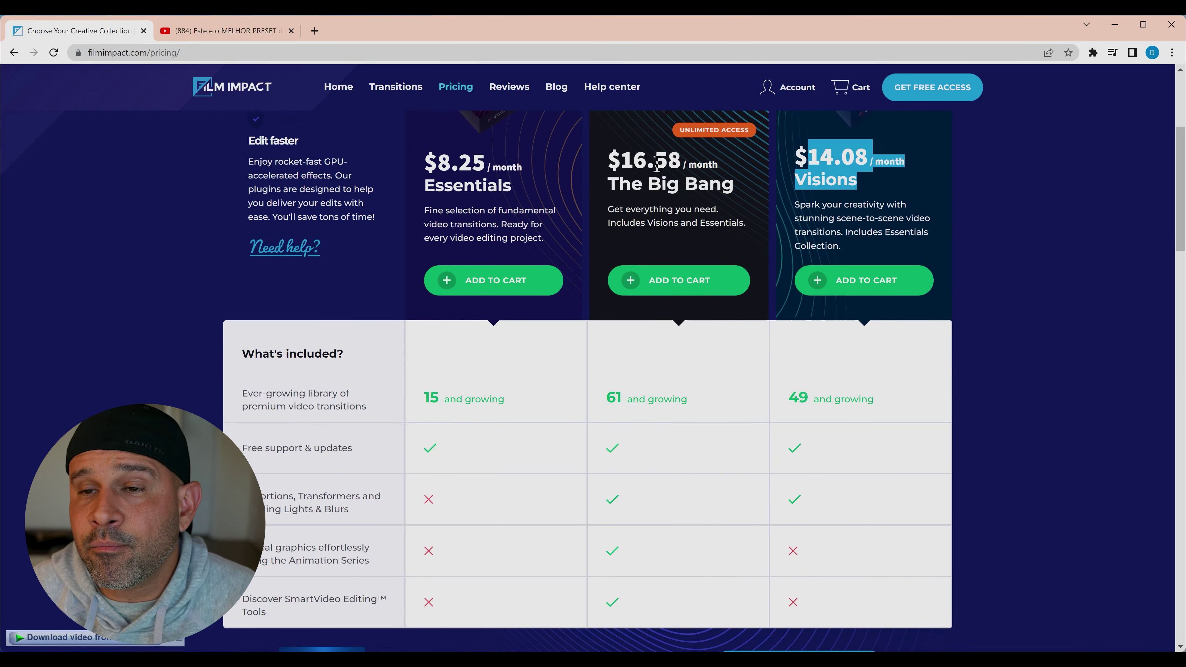
scroll(590, 241, up, 2)
drag(622, 290, 720, 349)
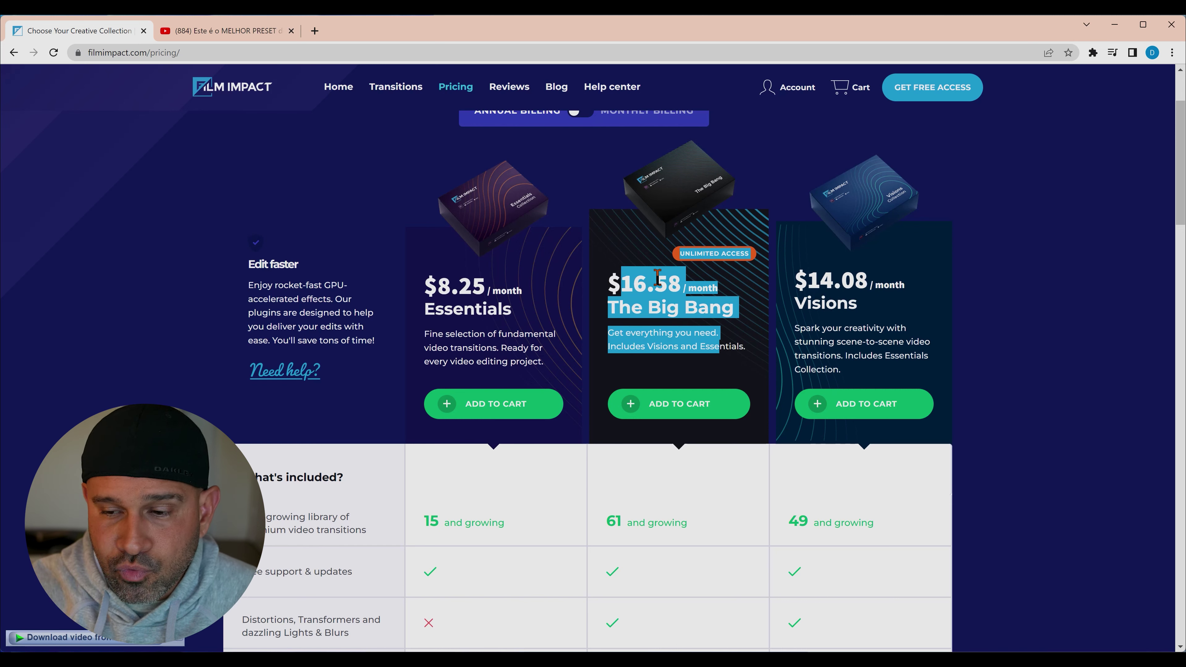
- Back in Premiere, move the playhead to 00:00:28:12
scroll(638, 419, down, 15)
scroll(638, 418, up, 12)
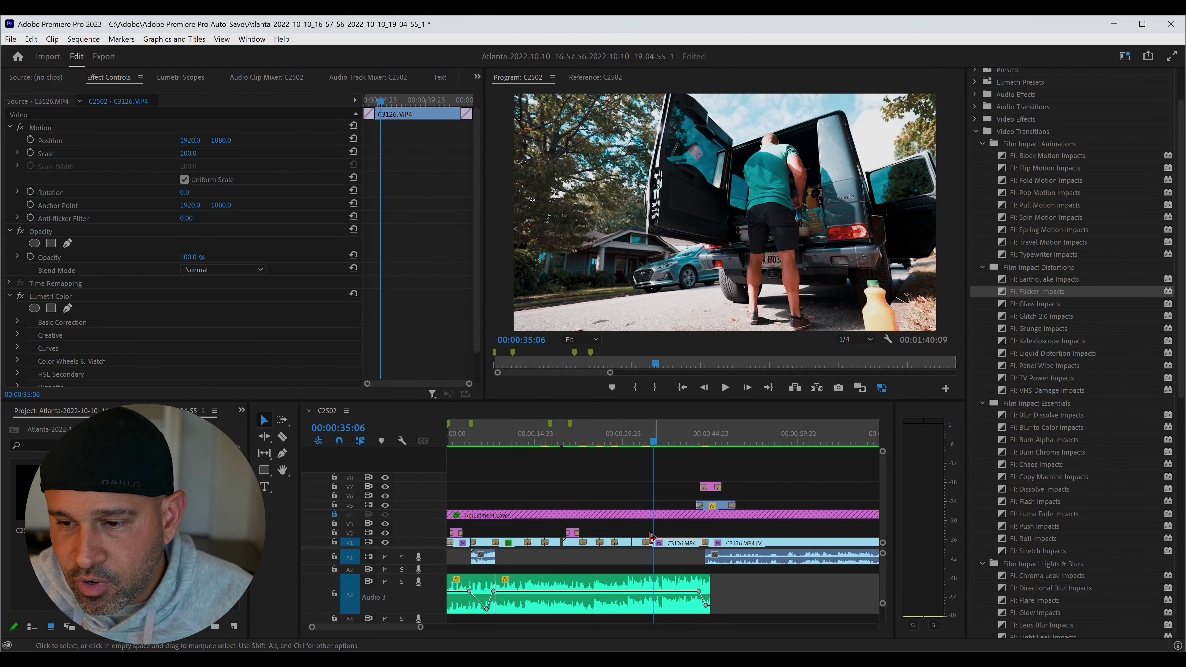
click(615, 543)
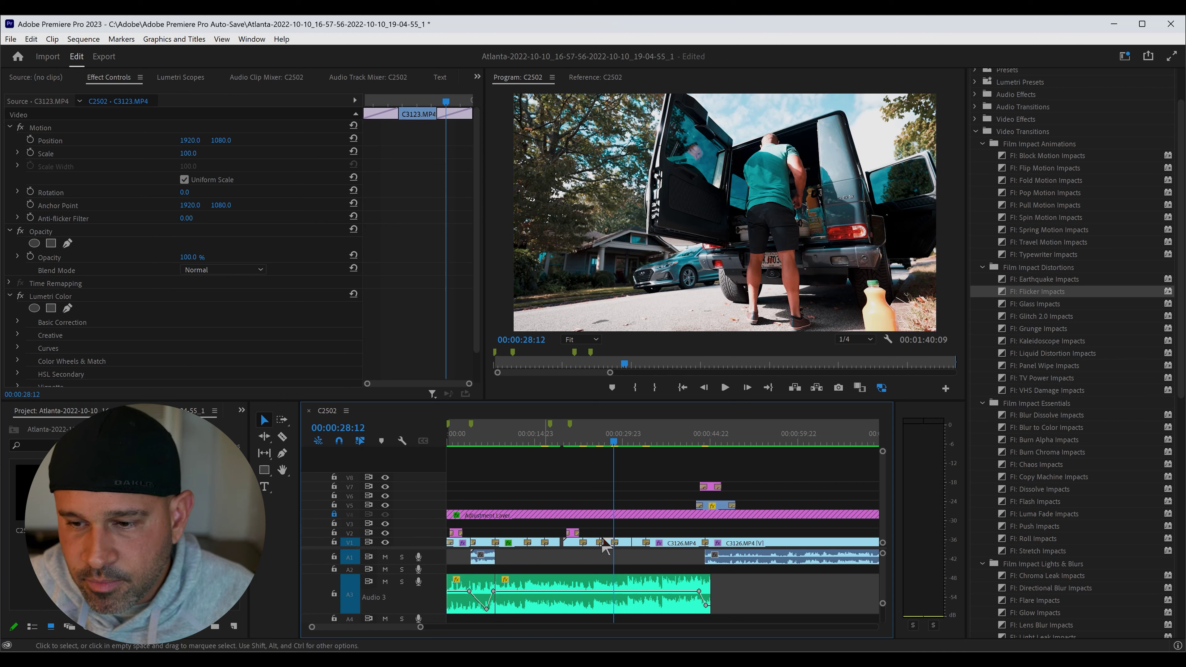
- Inspect the Copy Machine transition, then the Motion Camera transition's Presets list
click(599, 545)
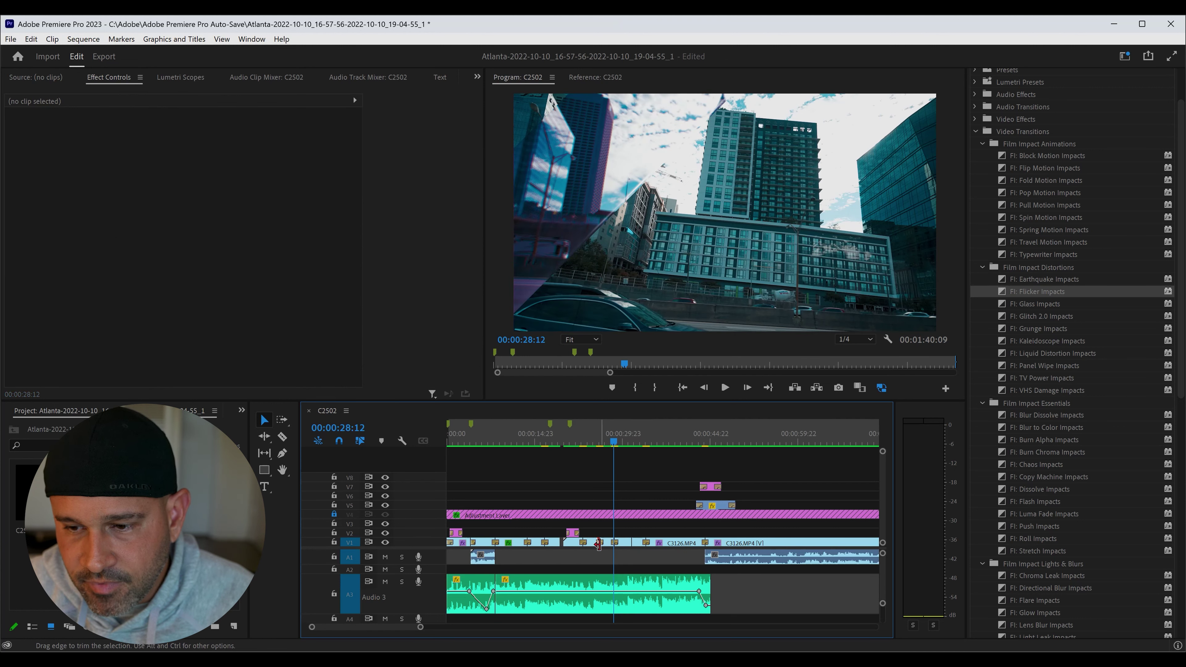
click(599, 545)
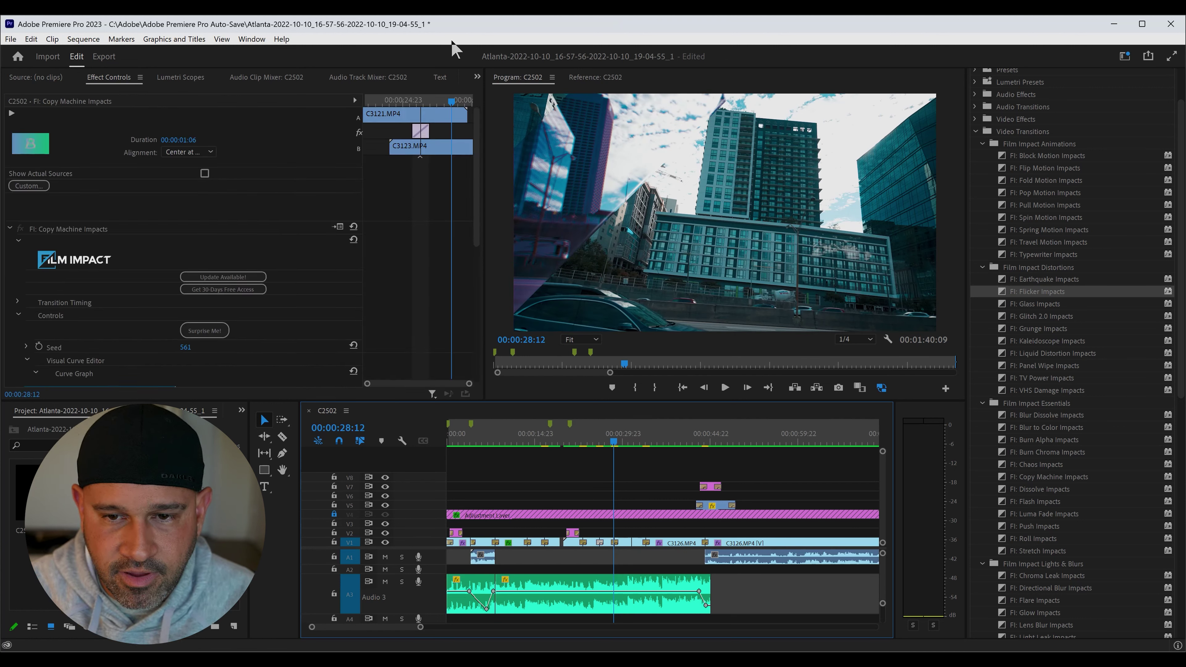
scroll(172, 344, down, 2)
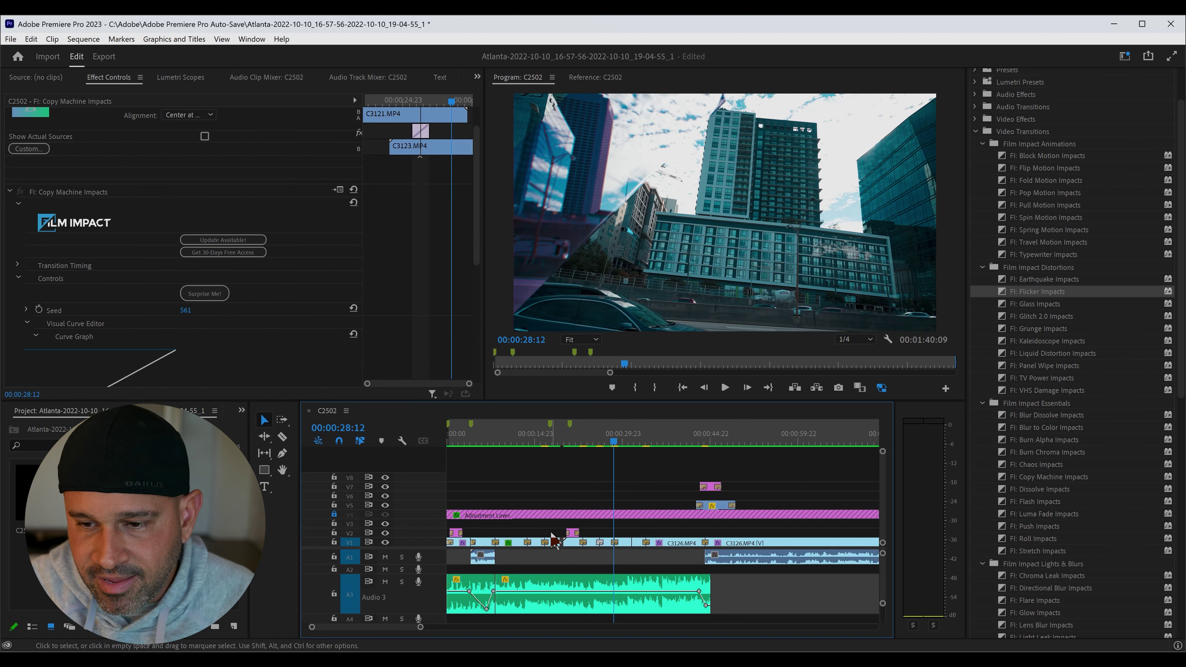
click(554, 542)
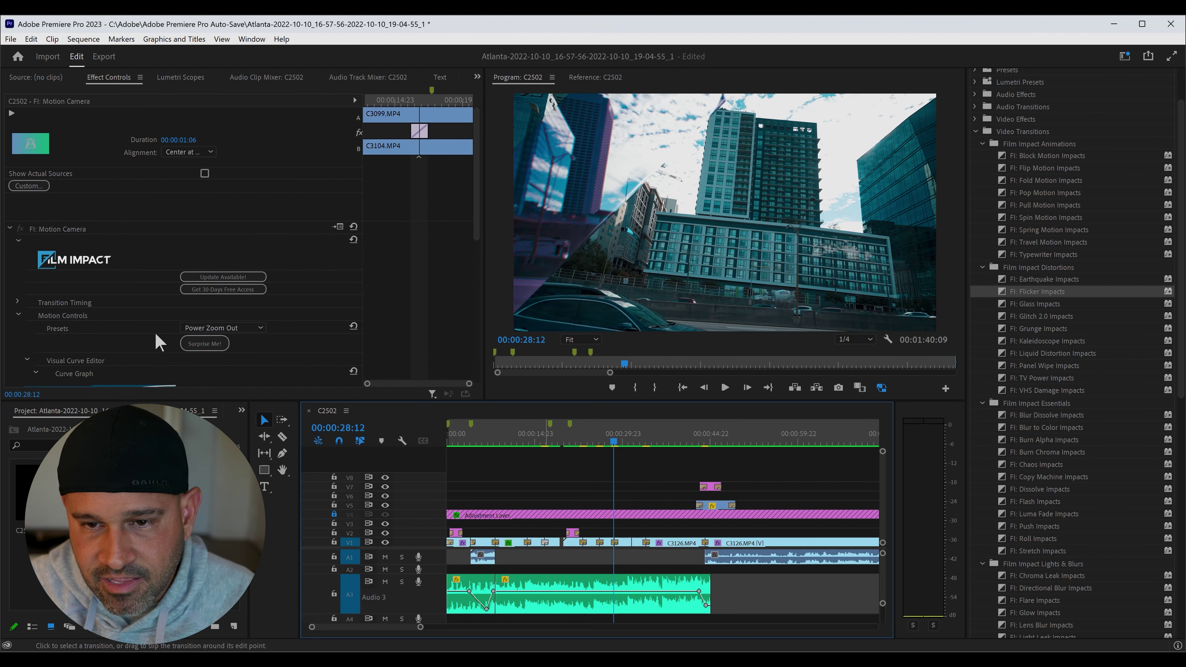
click(220, 328)
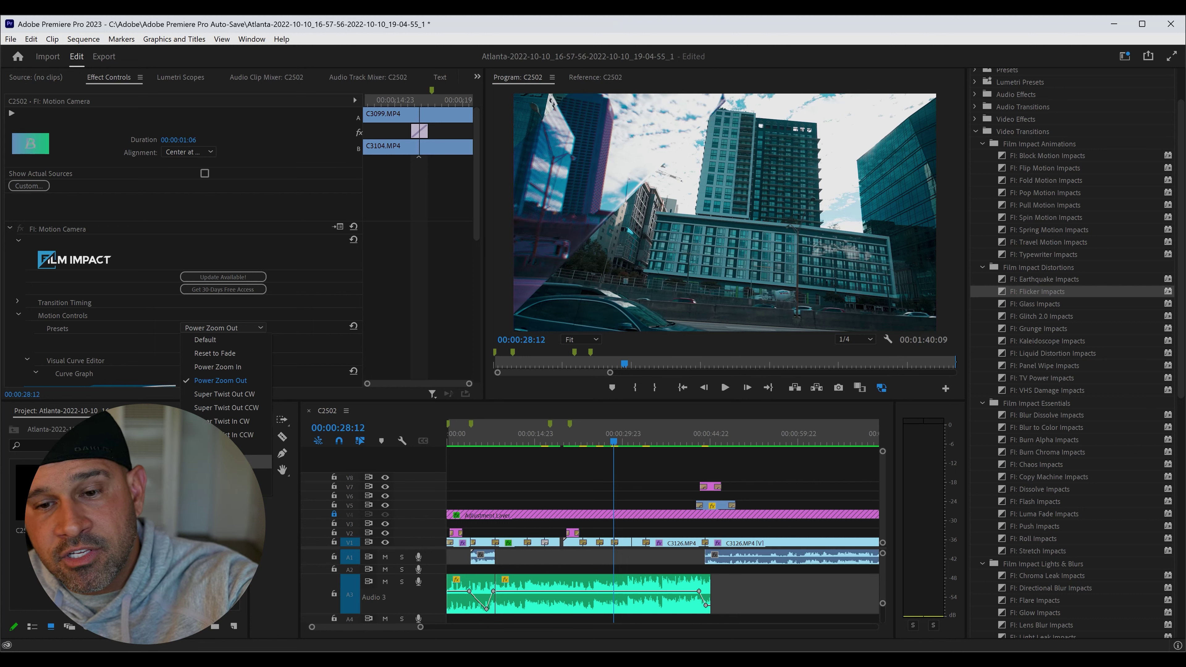
- Review Flare Impacts between C3094 and C3098: Custom Points, End Point 3840 × 2160, Scale 50
click(498, 544)
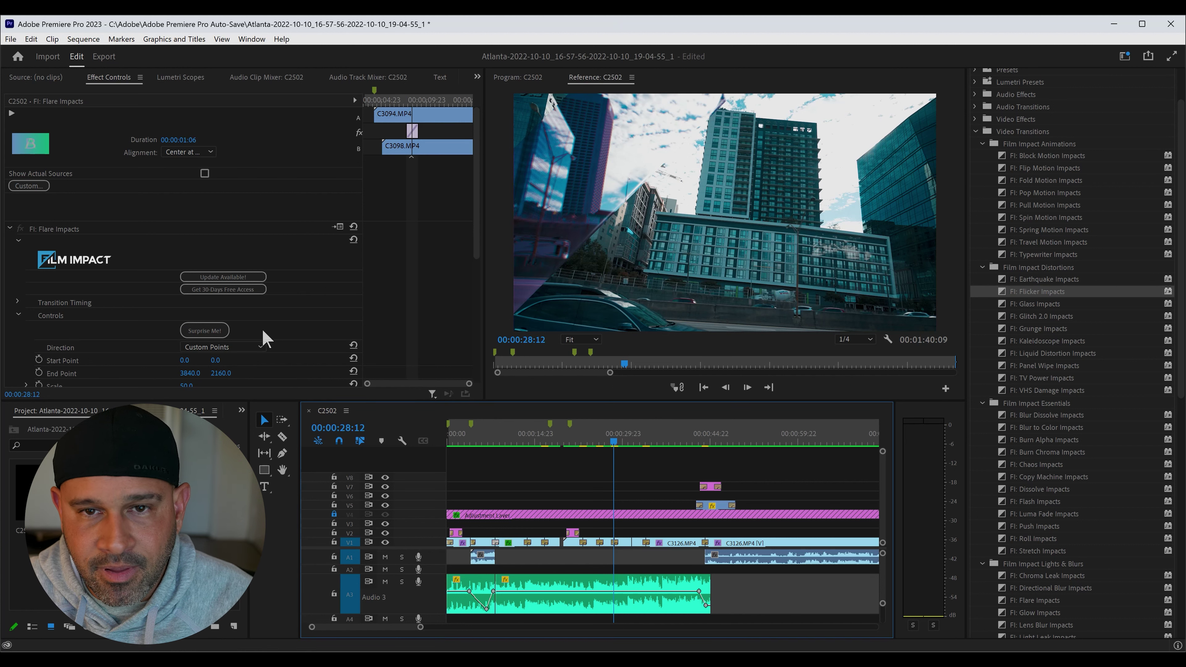
scroll(263, 331, down, 1)
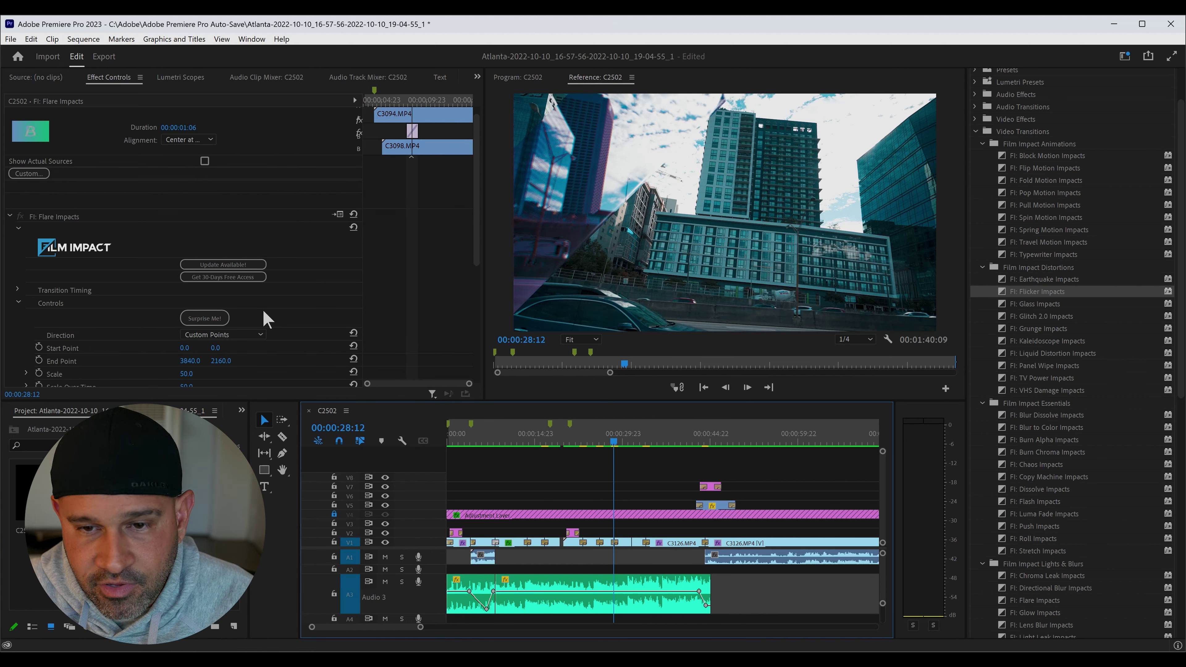
scroll(264, 315, down, 3)
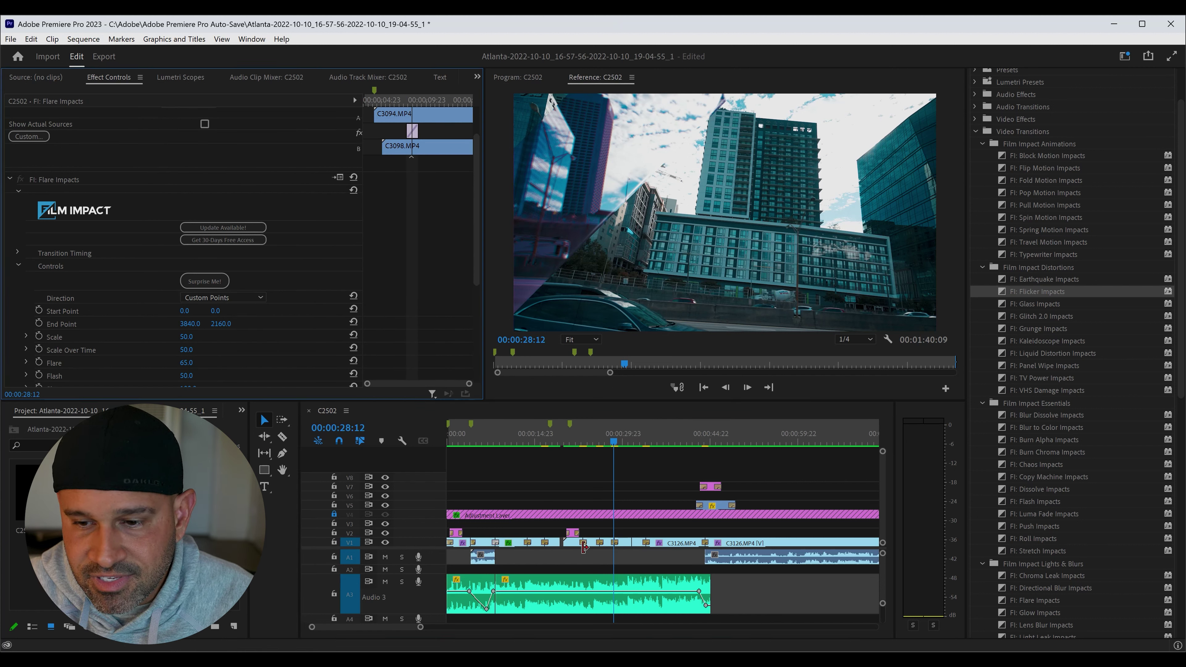
click(449, 439)
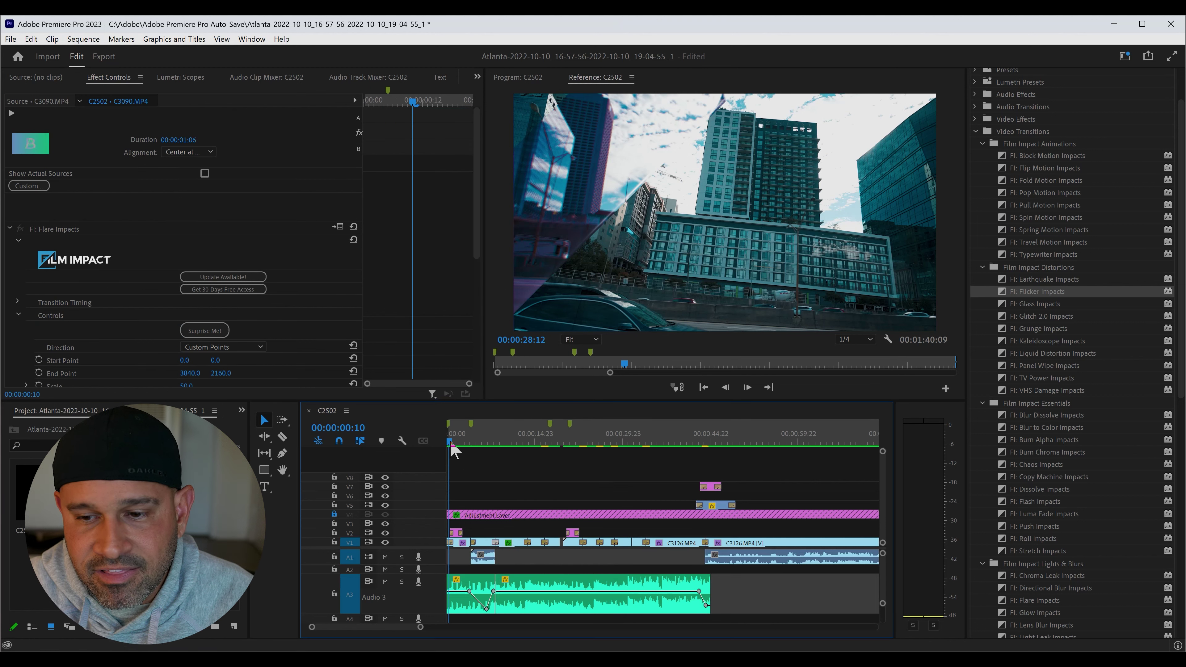
- Show the opening FI: TV Power Impacts transition's Ghost Block, Retrace and Burn settings
click(451, 544)
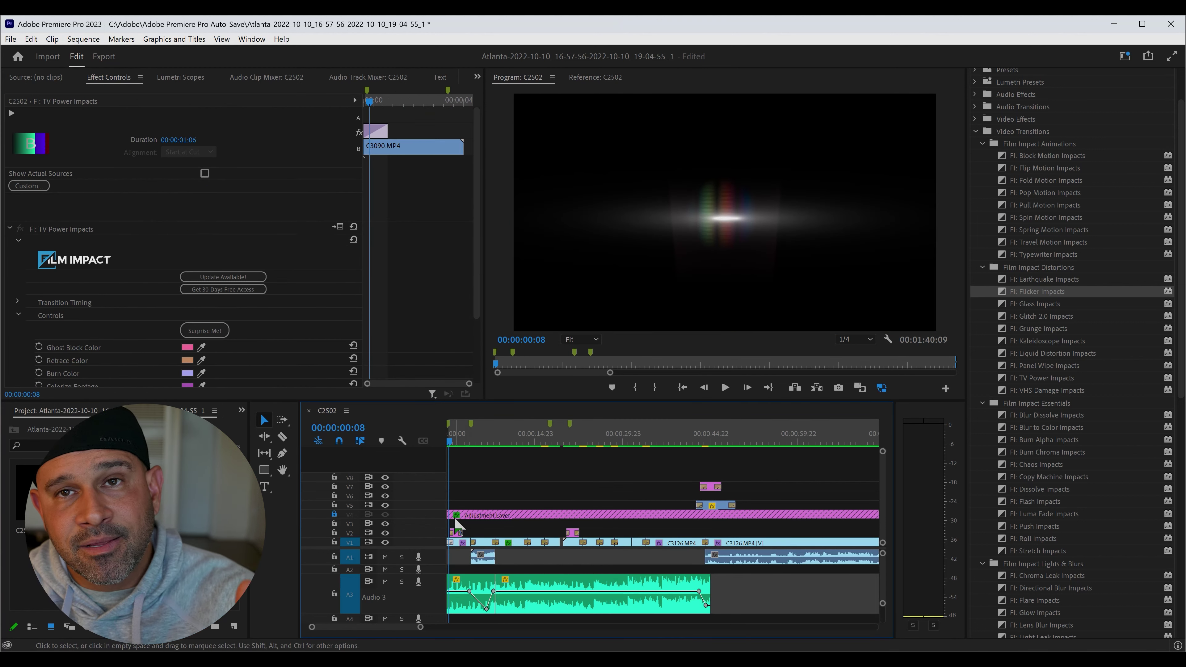